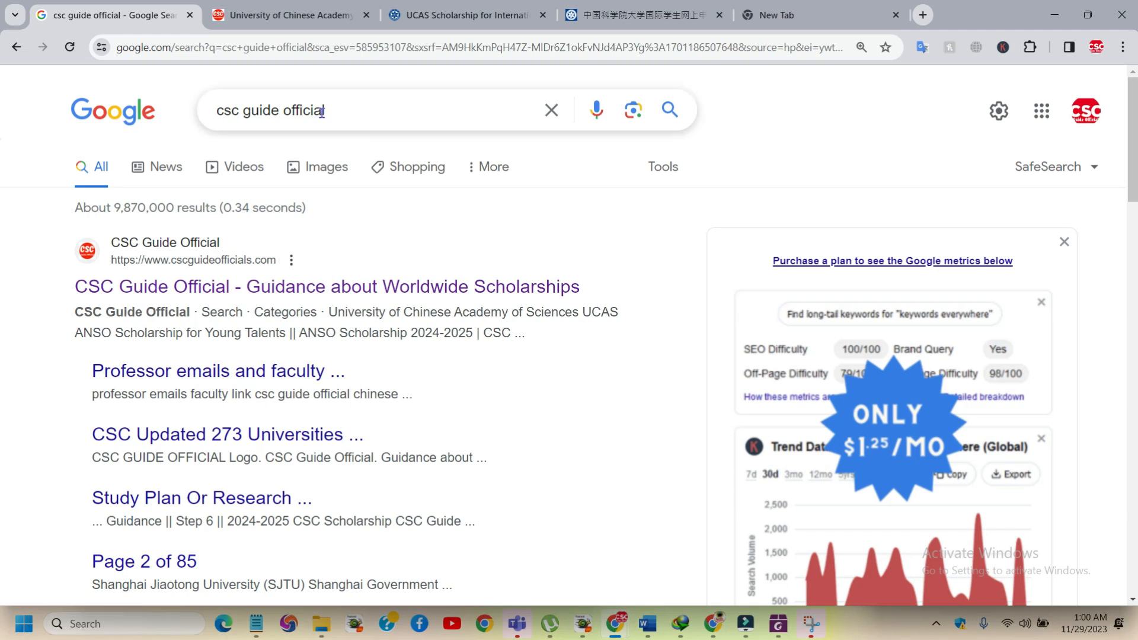
Open the UCAS ANSO Scholarship article from the CSC Scholarship Admissions 2024-2025 category of the CSC Guide Official site
left_click(280, 17)
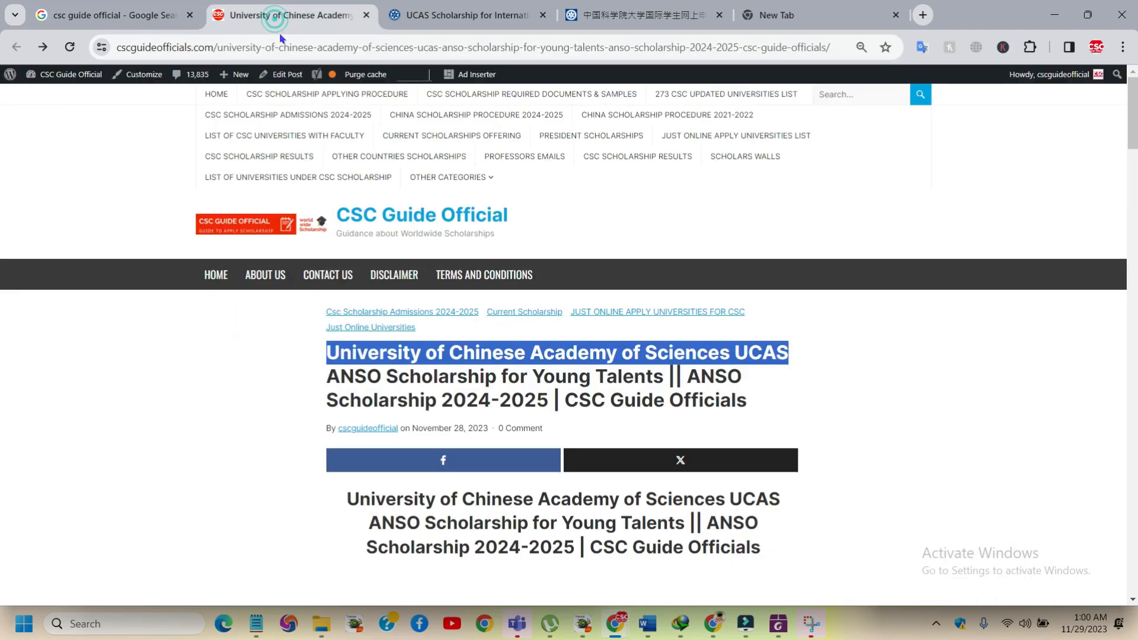
left_click(338, 116)
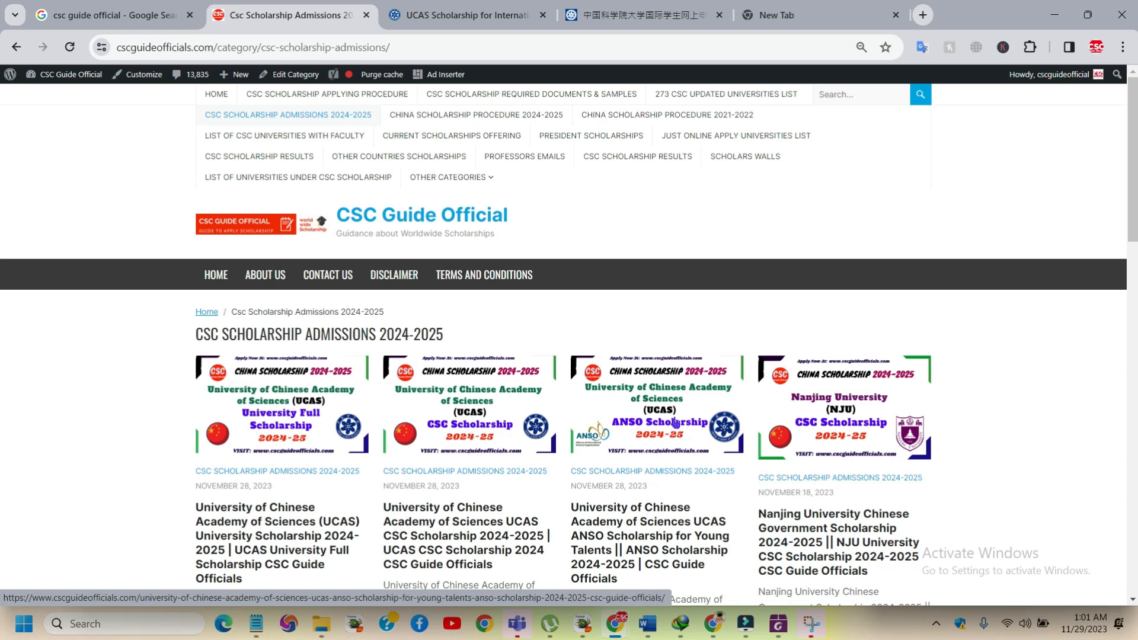
left_click(663, 414)
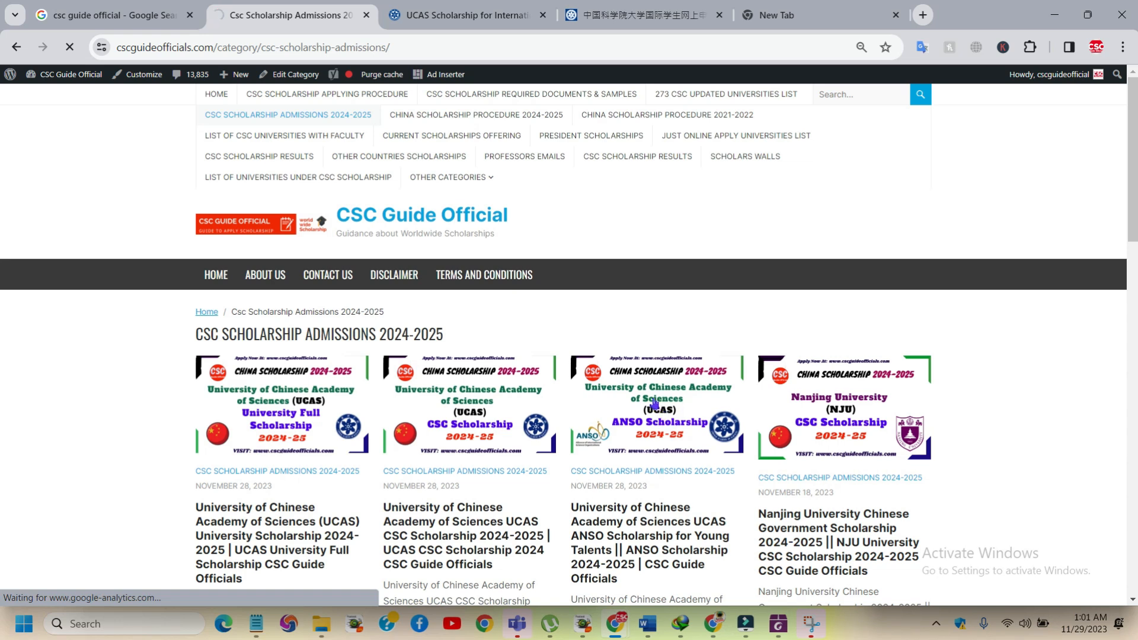
Open the UCAS online application system for international students from the ANSO Scholarship article
scroll(573, 384, "down", 3)
scroll(573, 384, "down", 20)
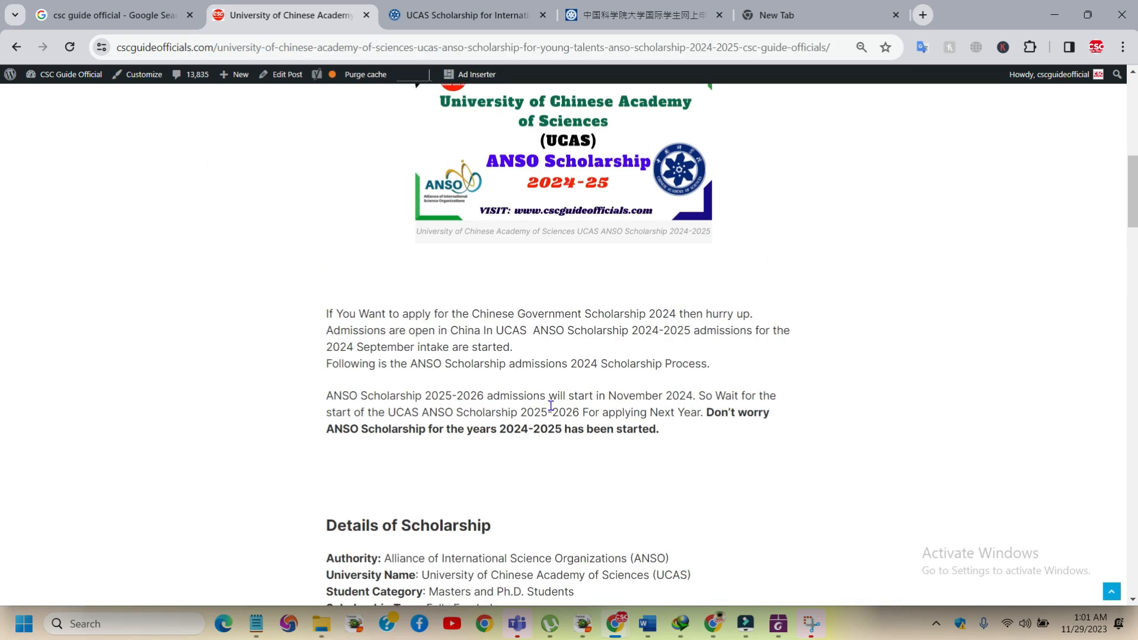
left_click(587, 297)
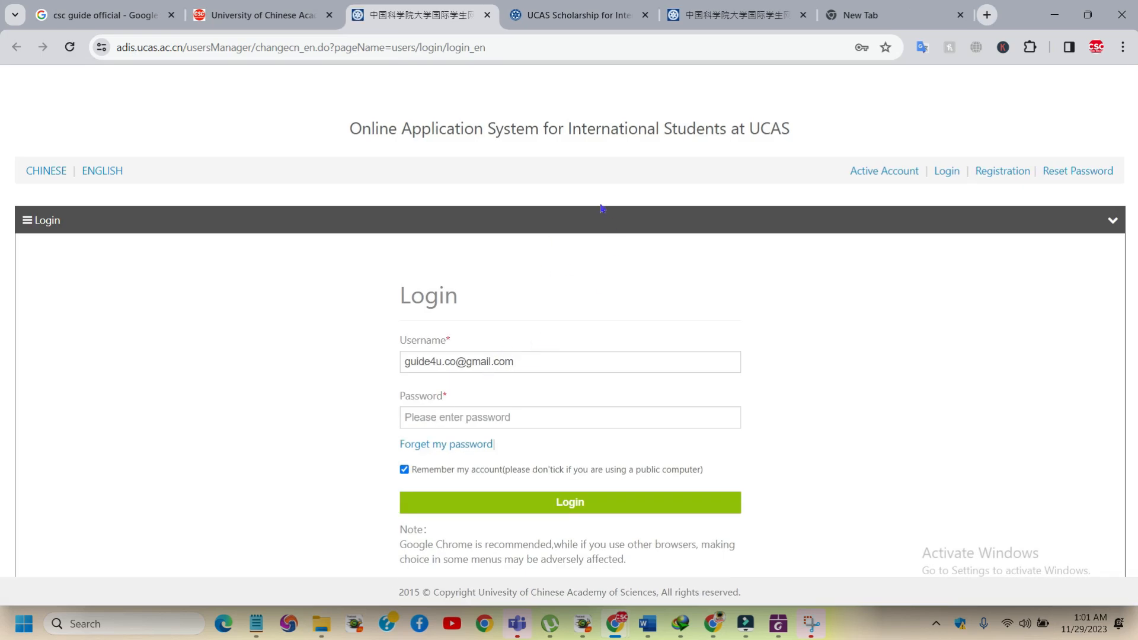
Look over the UCAS 2024 scholarship call and login pages, and switch to the signed-in application system homepage
left_click(554, 14)
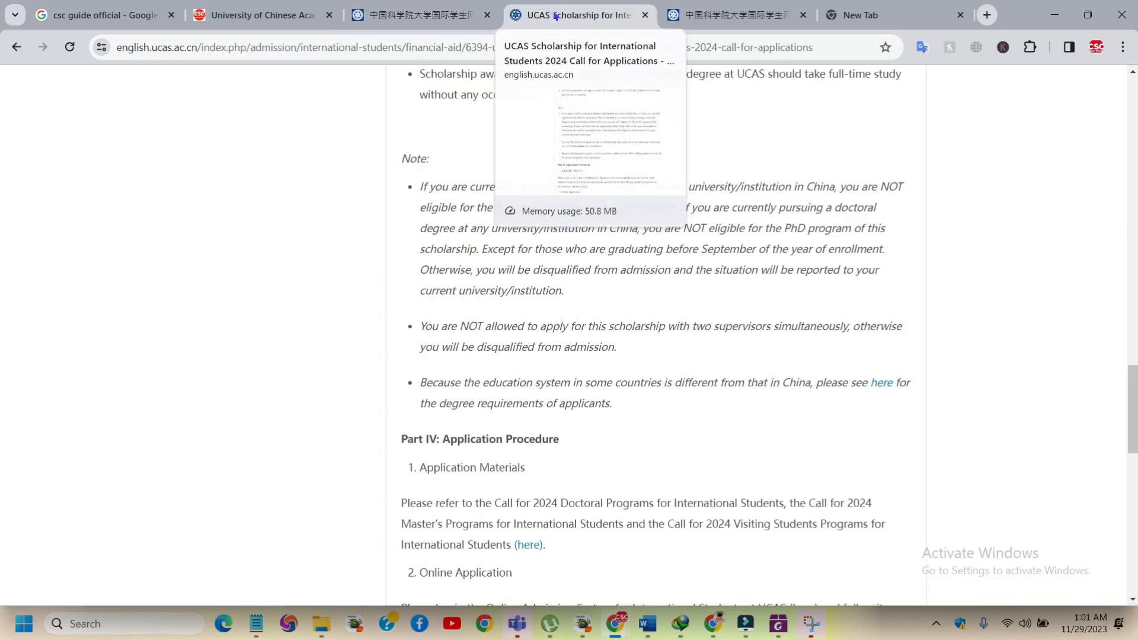
scroll(593, 266, "up", 15)
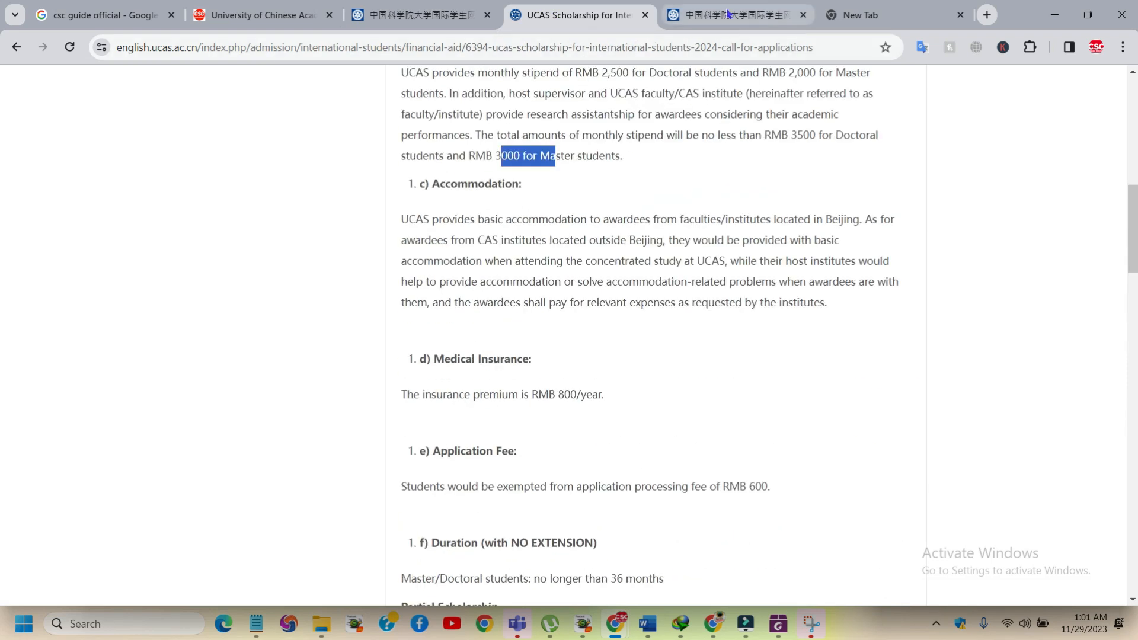
left_click(735, 15)
left_click(367, 16)
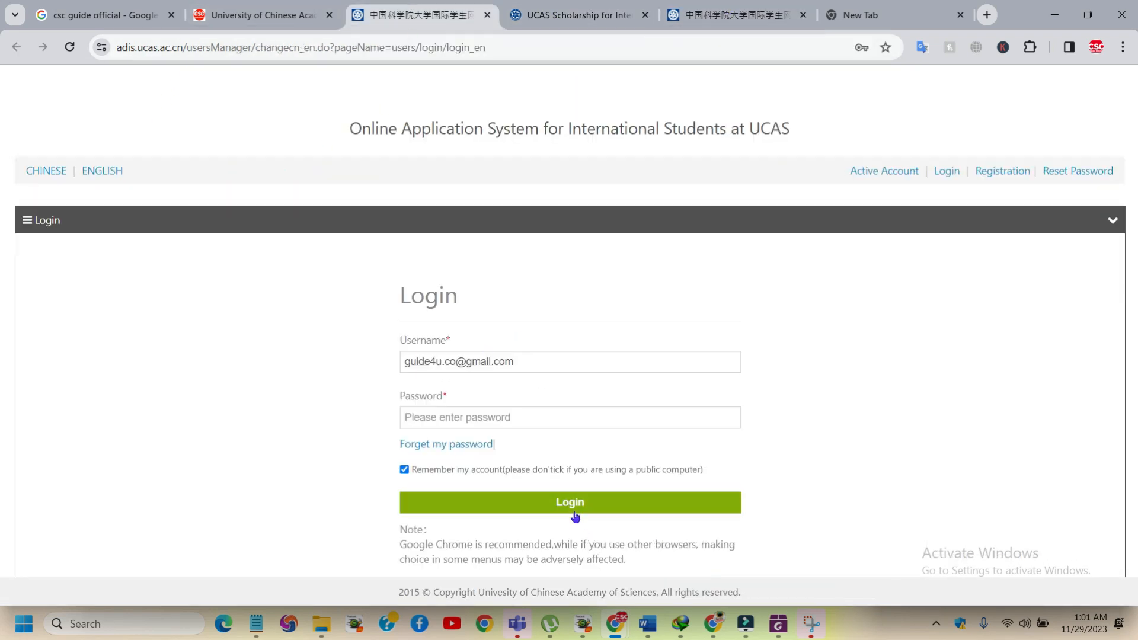
left_click(728, 16)
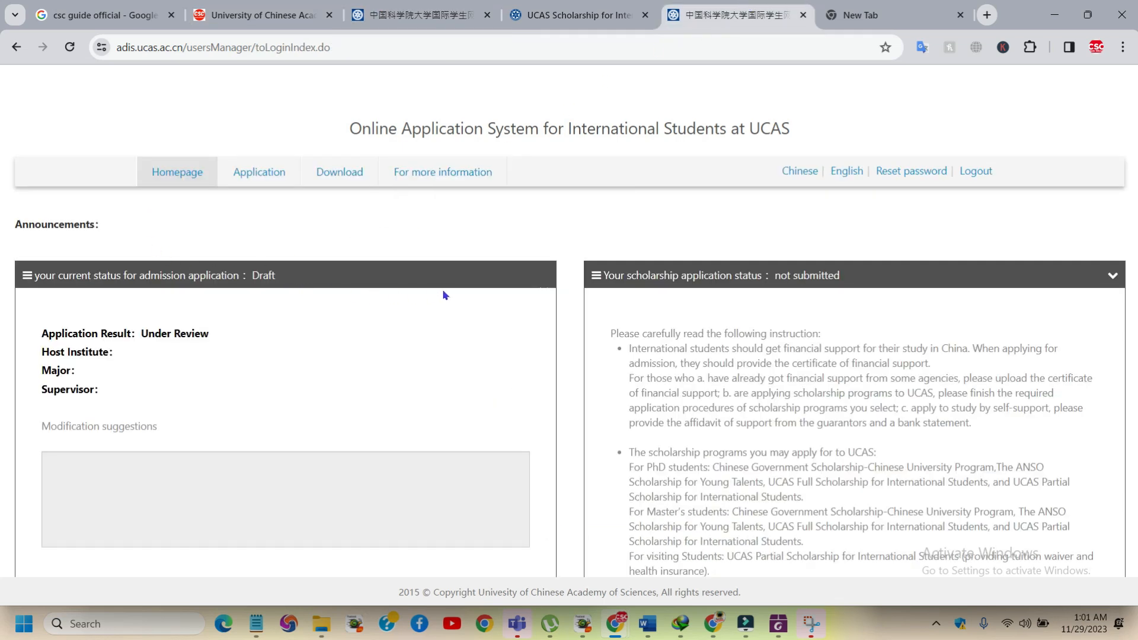
Examine the admission application status, application result and instructions on the application system homepage
left_click_drag(249, 275, 279, 276)
left_click(266, 281)
left_click_drag(250, 277, 280, 281)
left_click(255, 279)
left_click_drag(252, 275, 282, 278)
left_click(258, 277)
left_click_drag(141, 334, 211, 336)
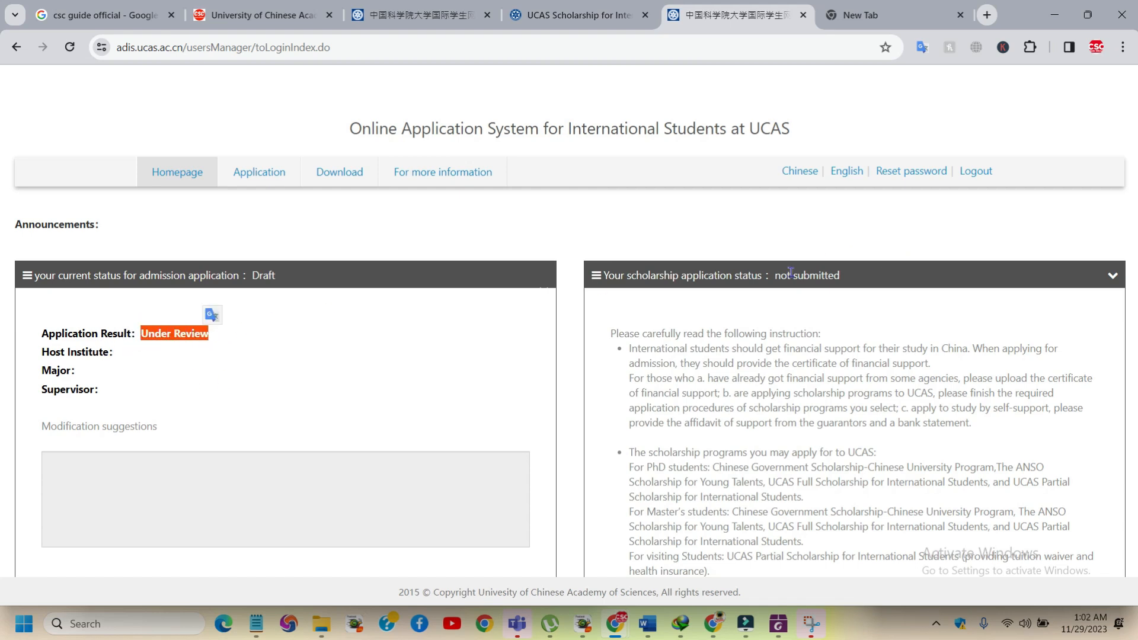
left_click(177, 339)
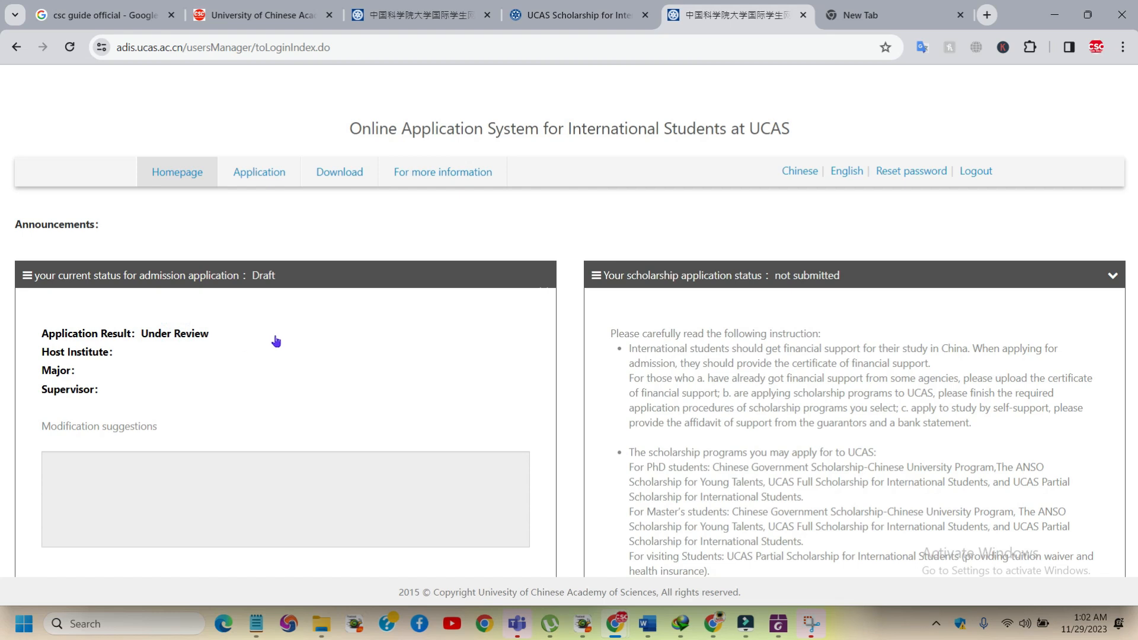
scroll(418, 358, "down", 4)
scroll(450, 356, "down", 3)
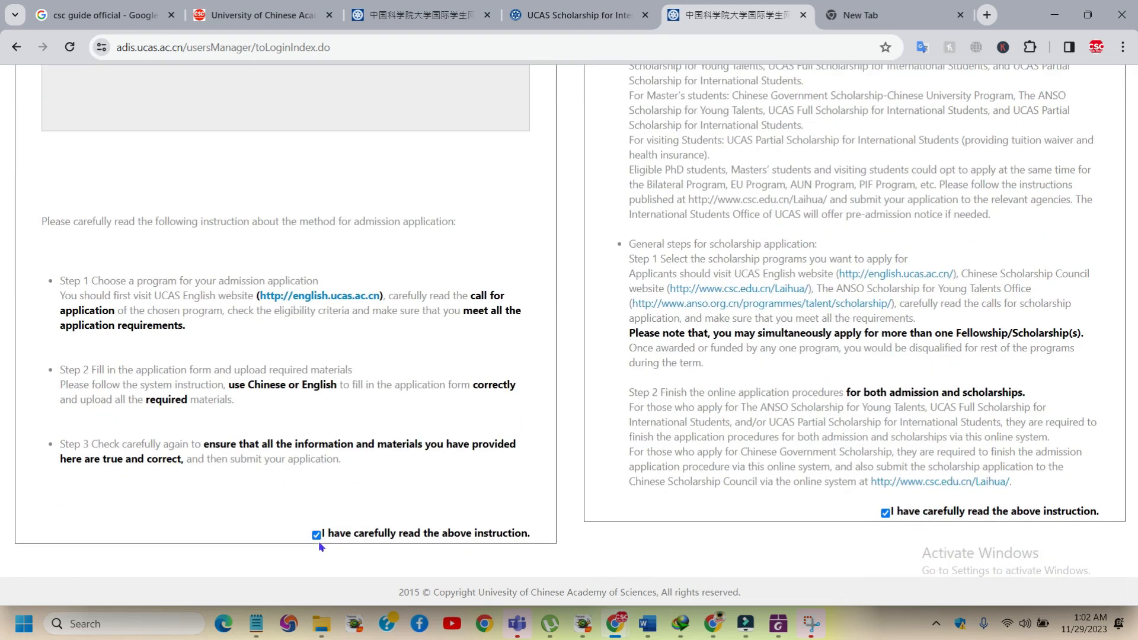
scroll(397, 526, "up", 7)
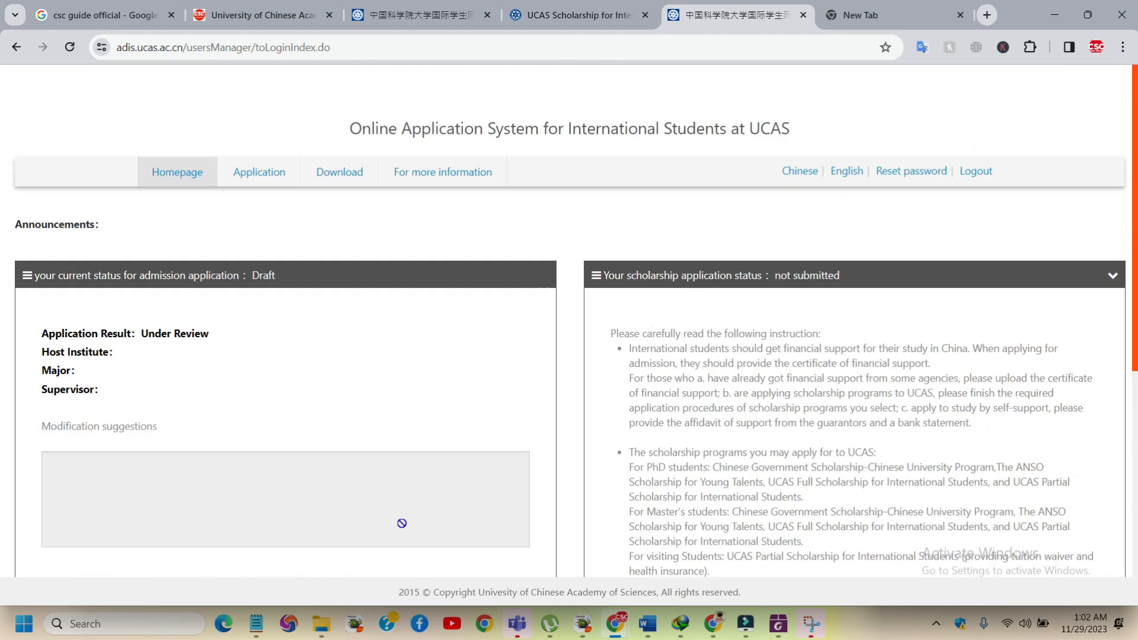
Open the application and confirm Doctoral Student as the admission program with all five affirmations ticked
mouse_move(262, 181)
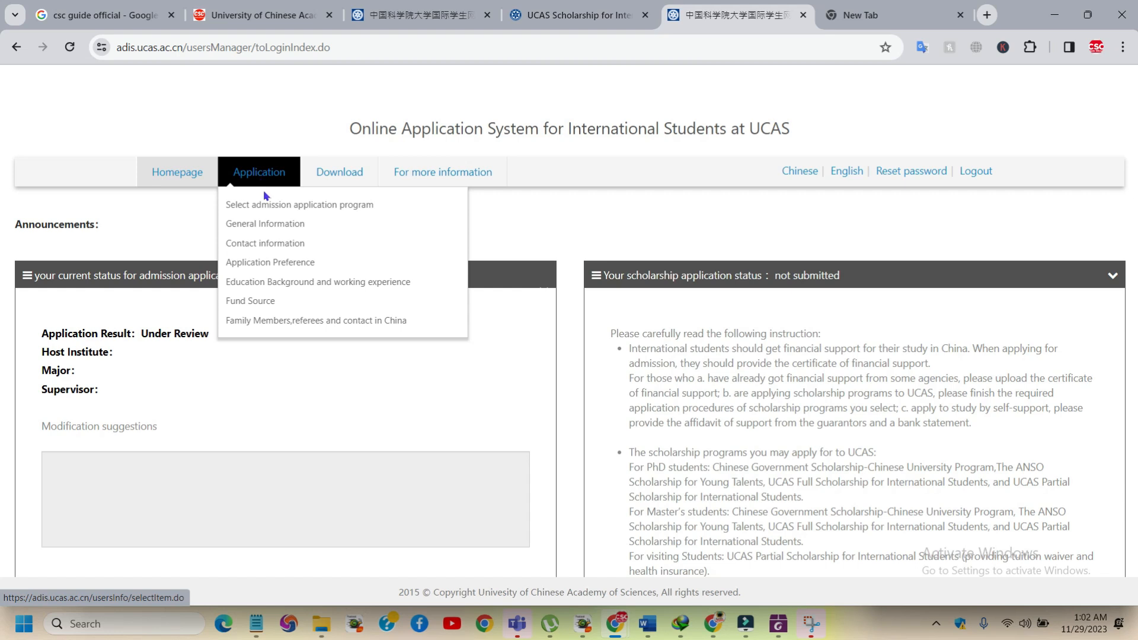
left_click(263, 179)
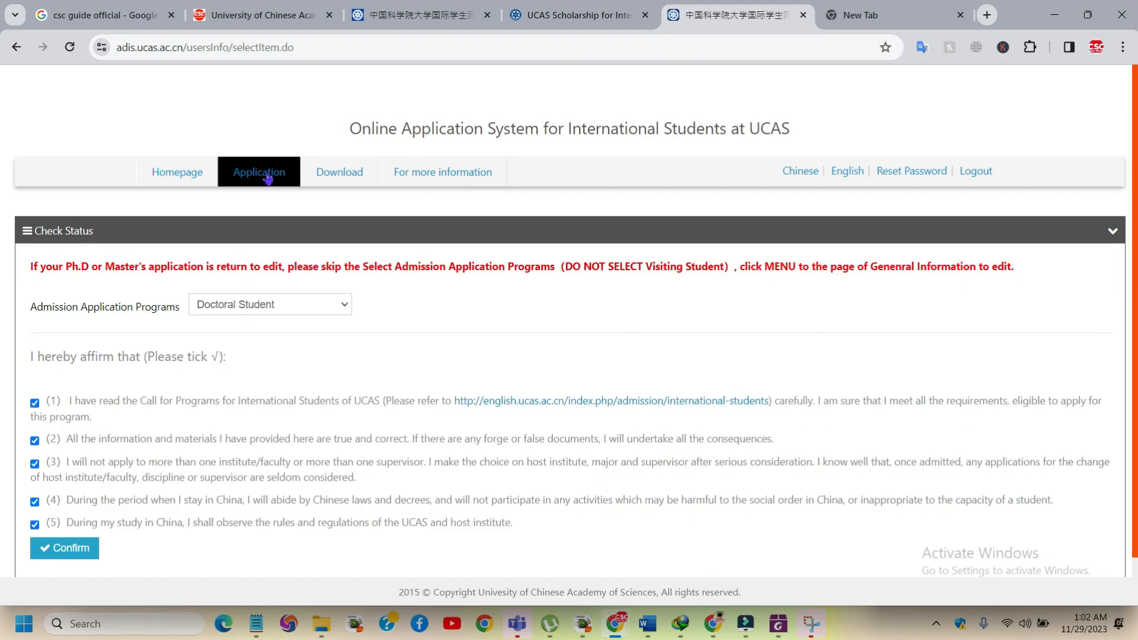
left_click(204, 308)
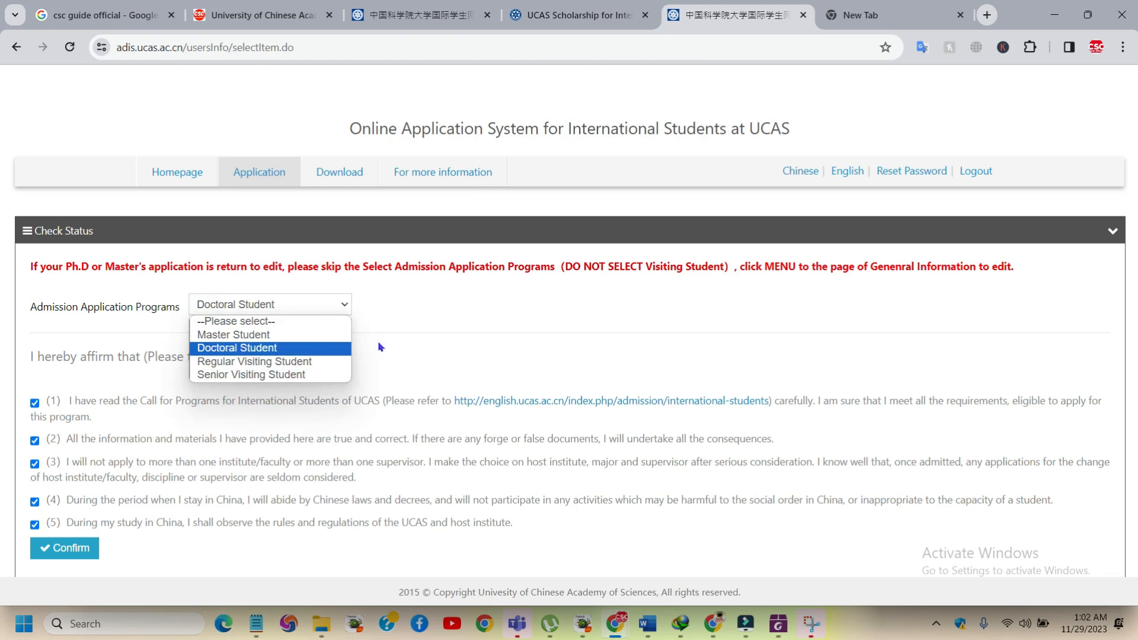
left_click(432, 330)
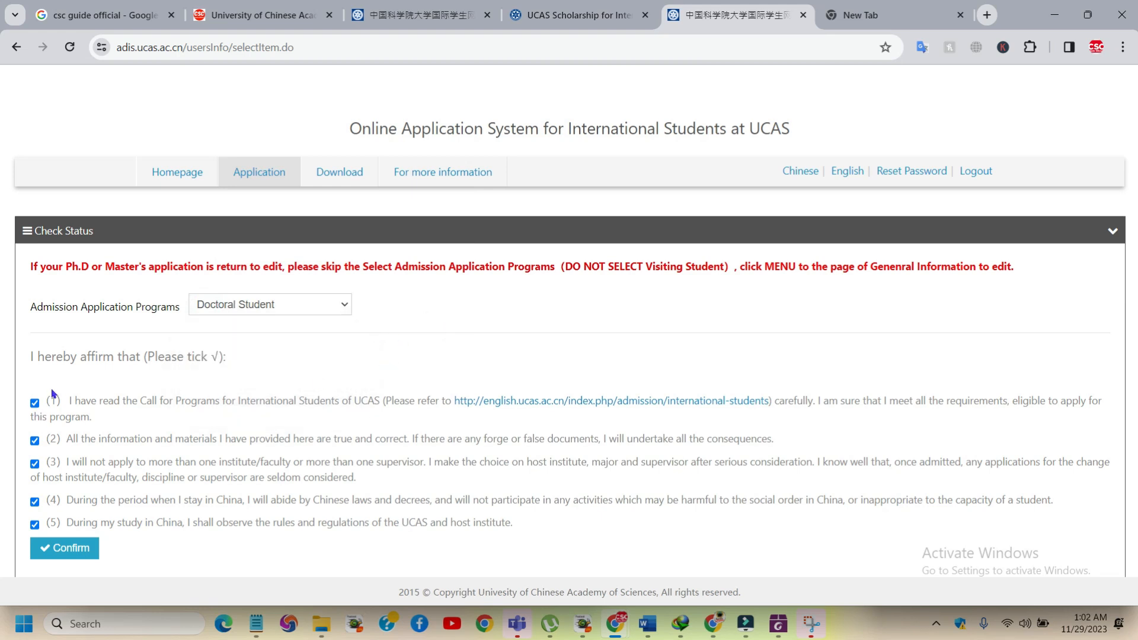
left_click(72, 556)
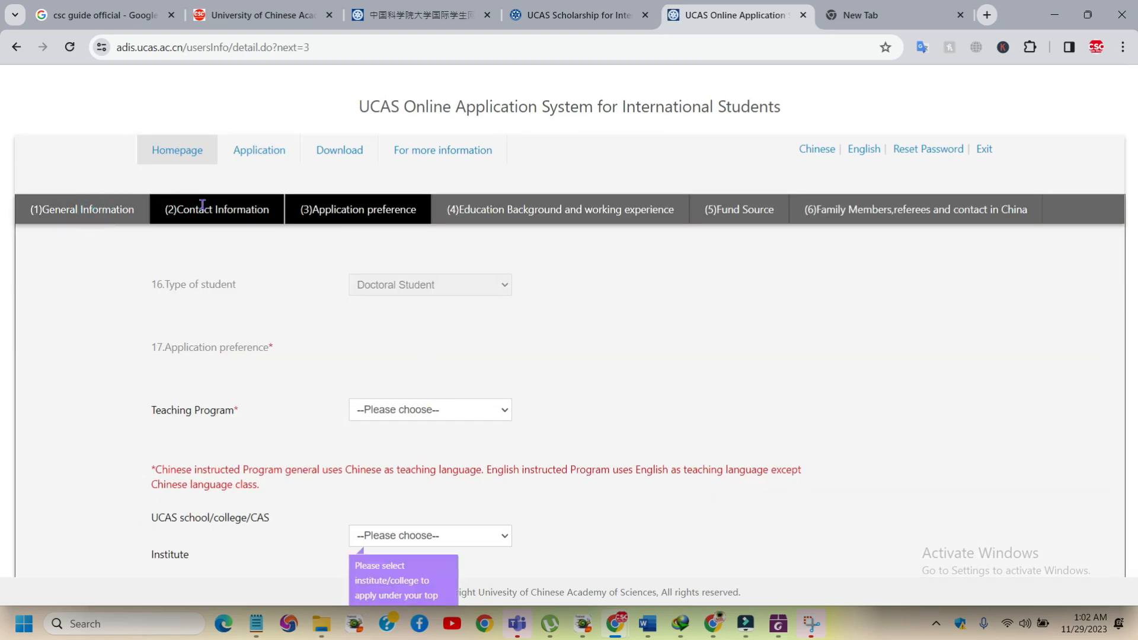
scroll(348, 237, "down", 5)
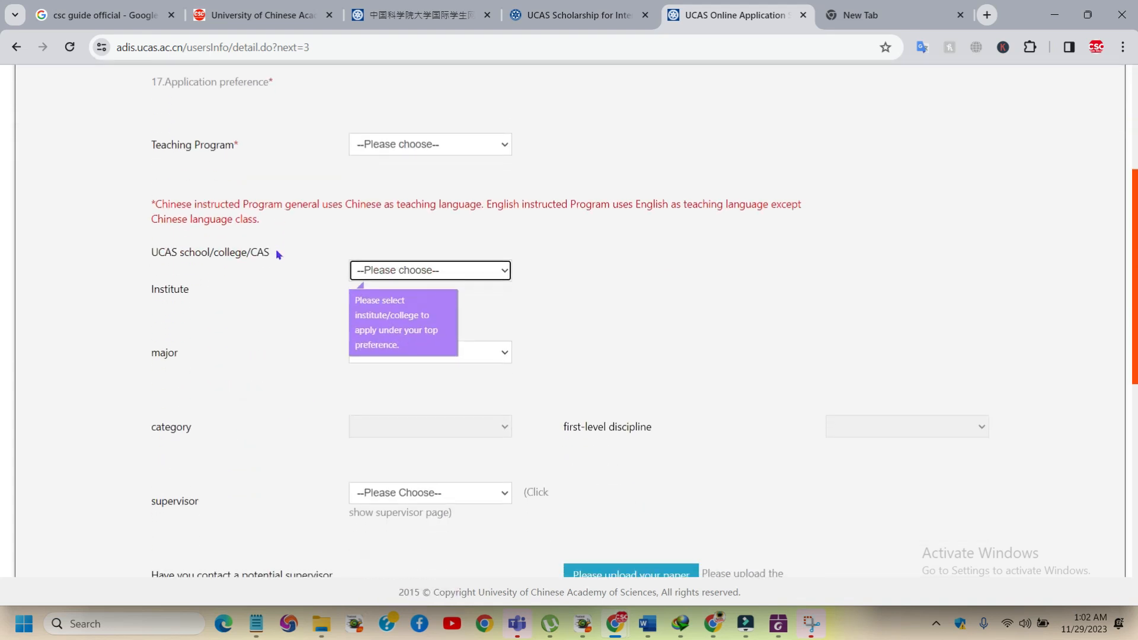
scroll(348, 249, "up", 5)
double_click(229, 205)
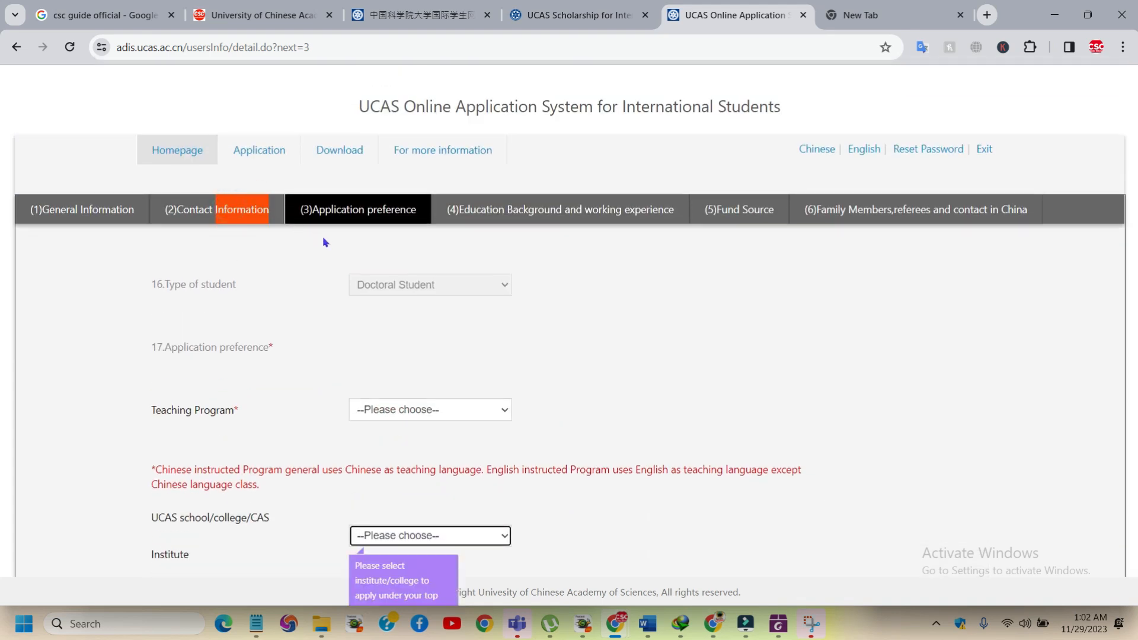
left_click(196, 213)
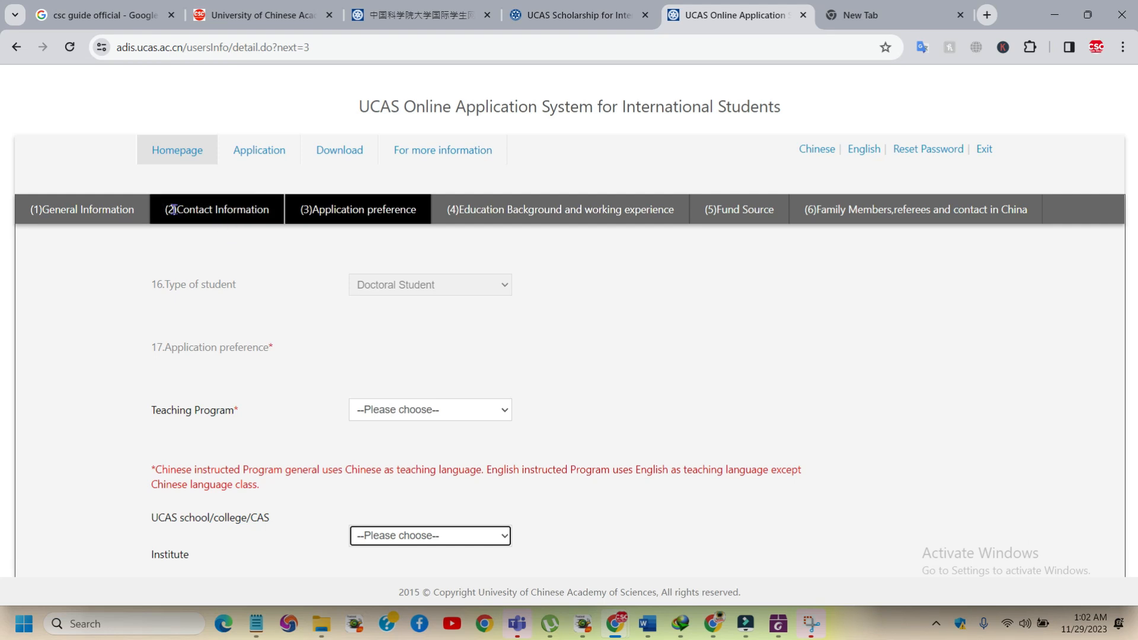
left_click(196, 221)
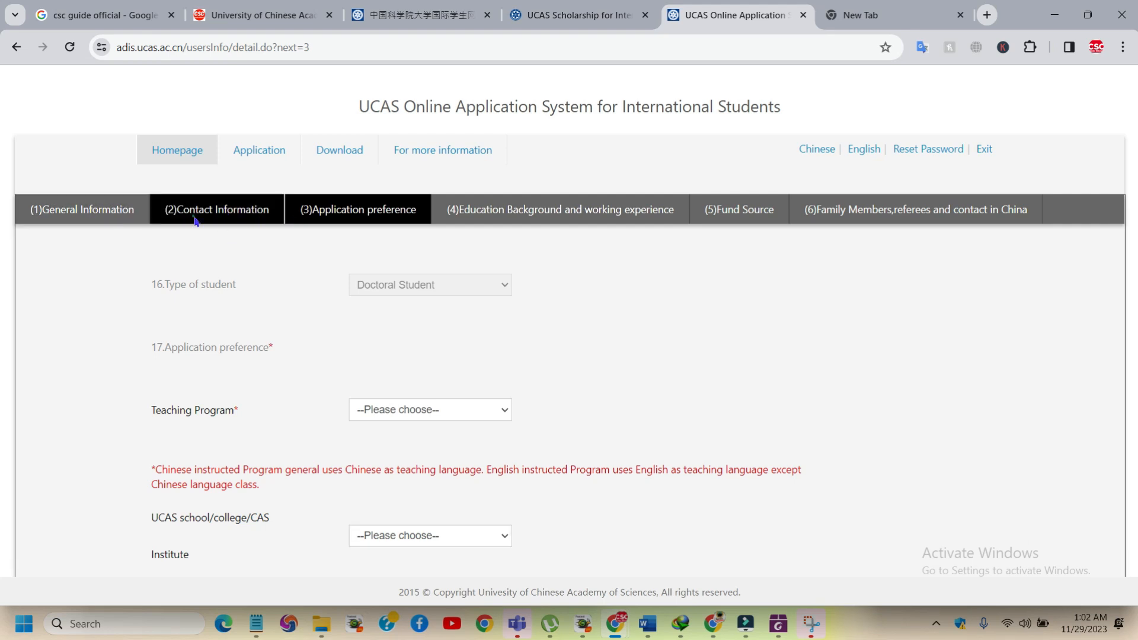
scroll(268, 248, "down", 5)
scroll(245, 275, "up", 5)
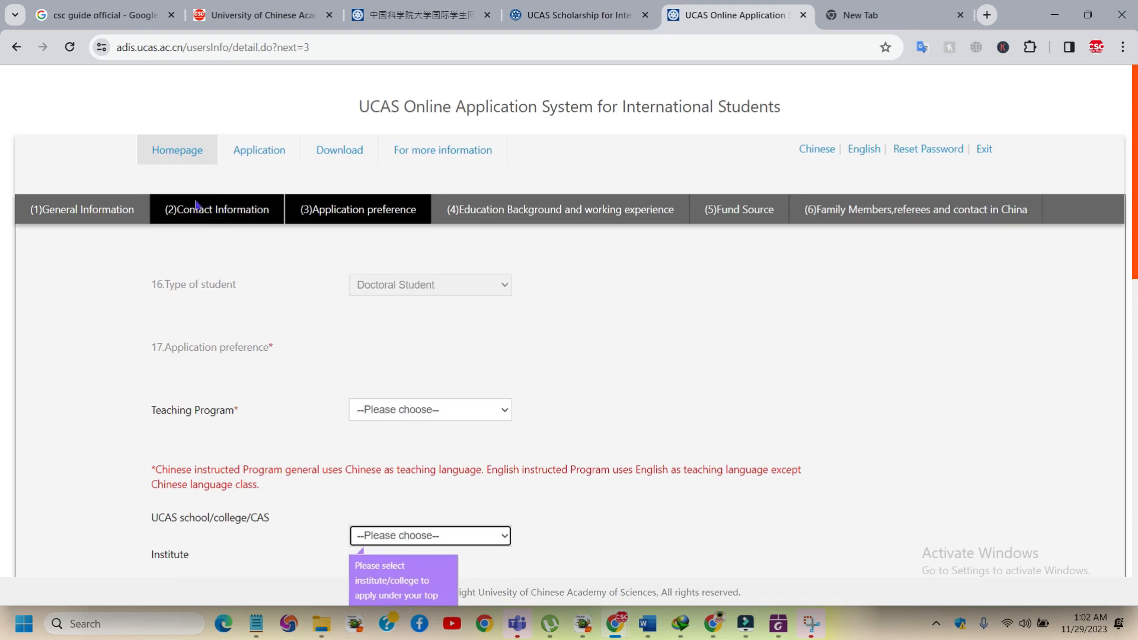
left_click(214, 247)
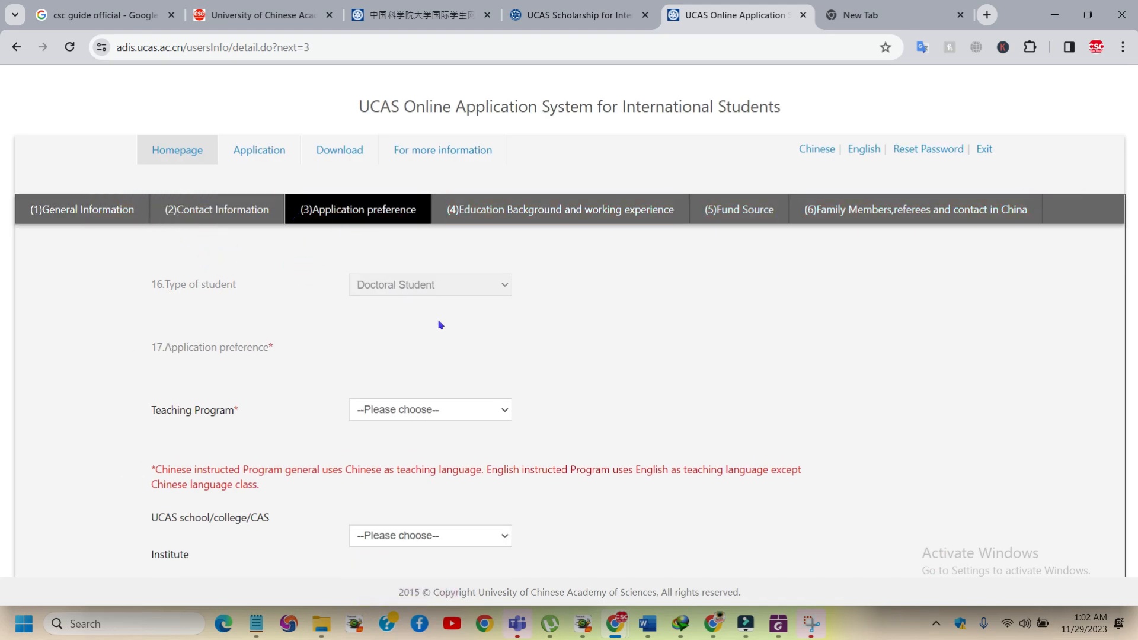
Set the teaching program to English instructed program and the institute to 80113-Institute of Microbiology, Chinese Academy of Sciences
left_click(434, 411)
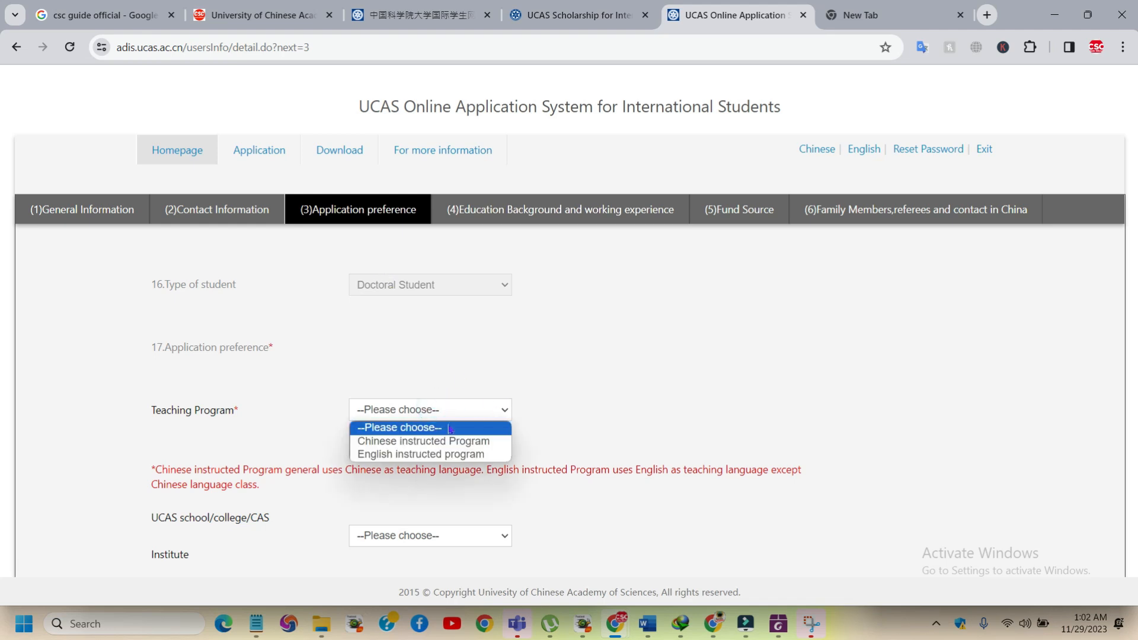
left_click(415, 454)
scroll(519, 408, "down", 3)
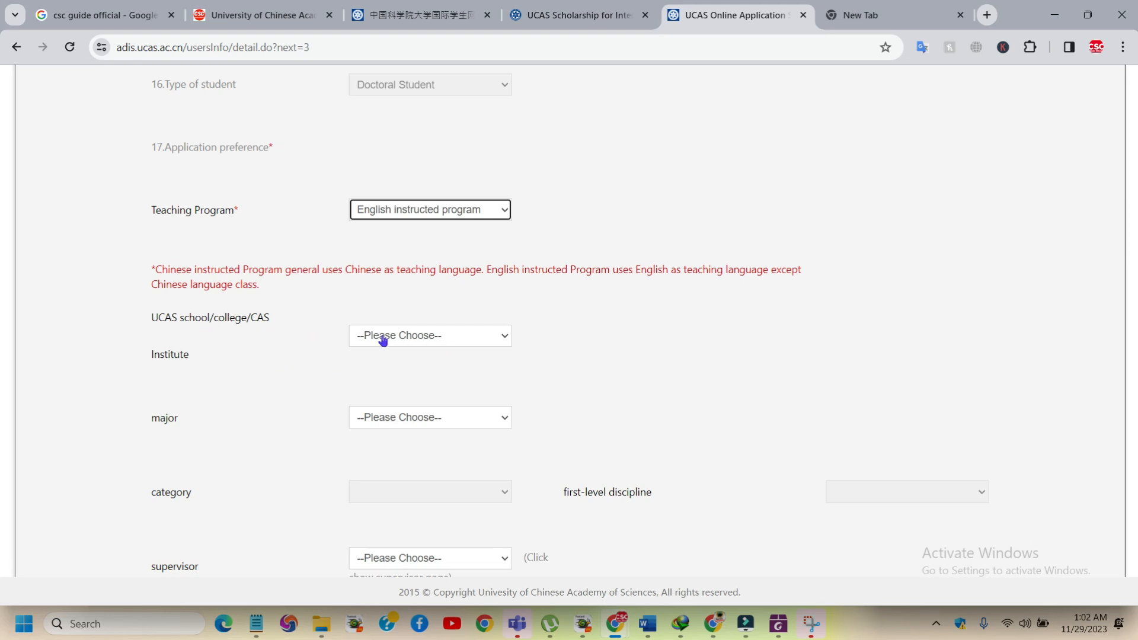
left_click(435, 330)
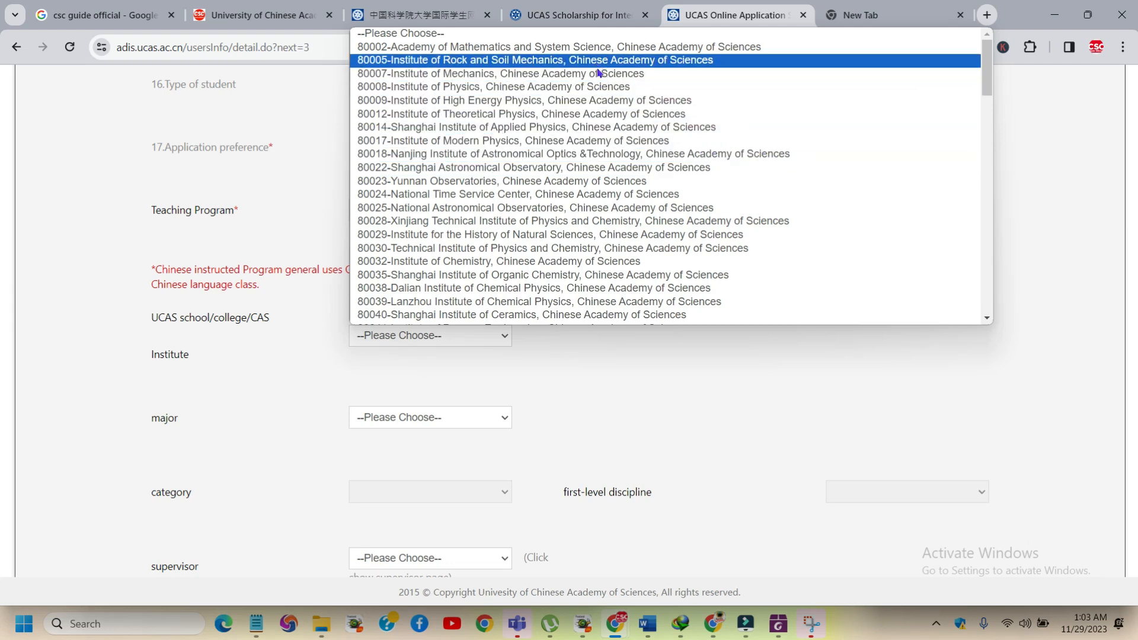
scroll(603, 89, "down", 10)
scroll(602, 89, "down", 9)
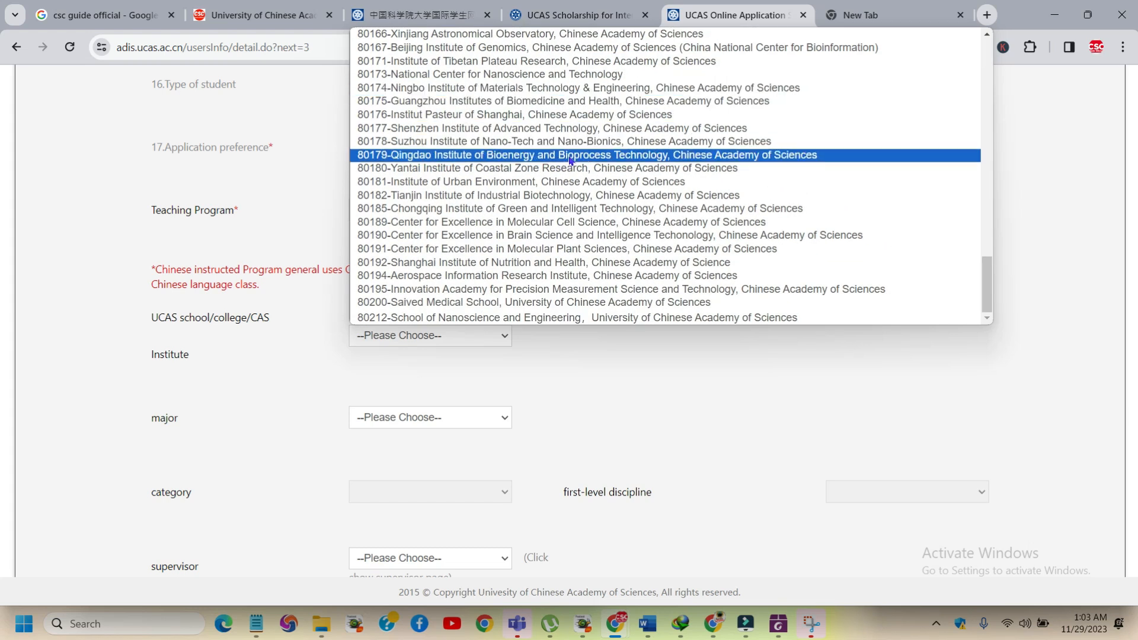
scroll(566, 261, "up", 10)
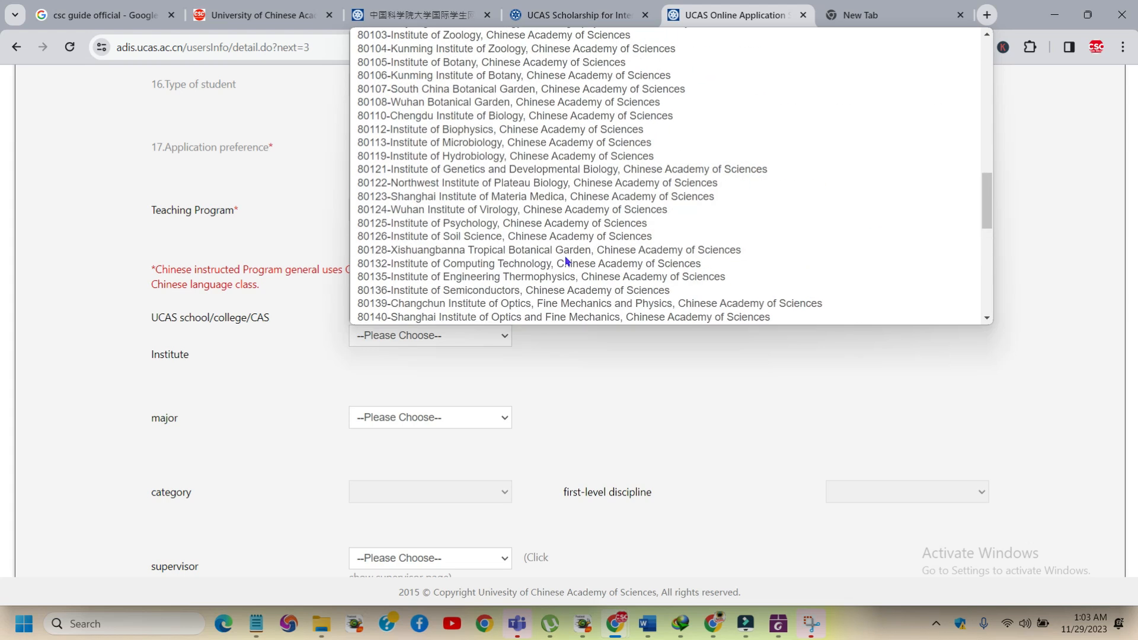
left_click(518, 143)
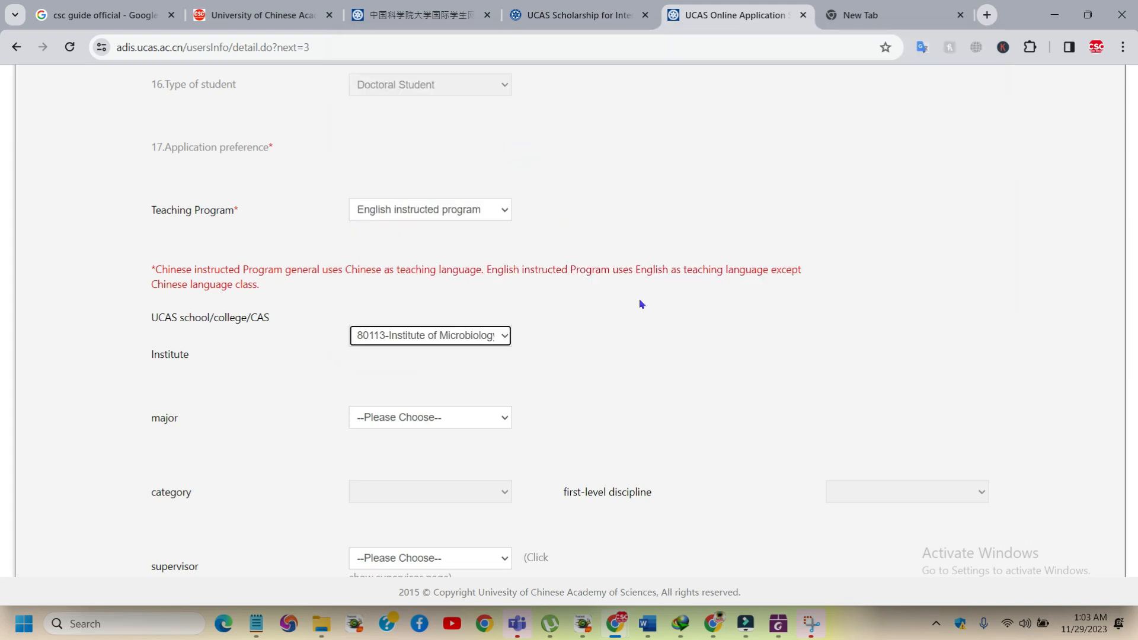
Set the major to 071010-Biochemistry and Molecular Biology
scroll(444, 431, "down", 2)
left_click(488, 284)
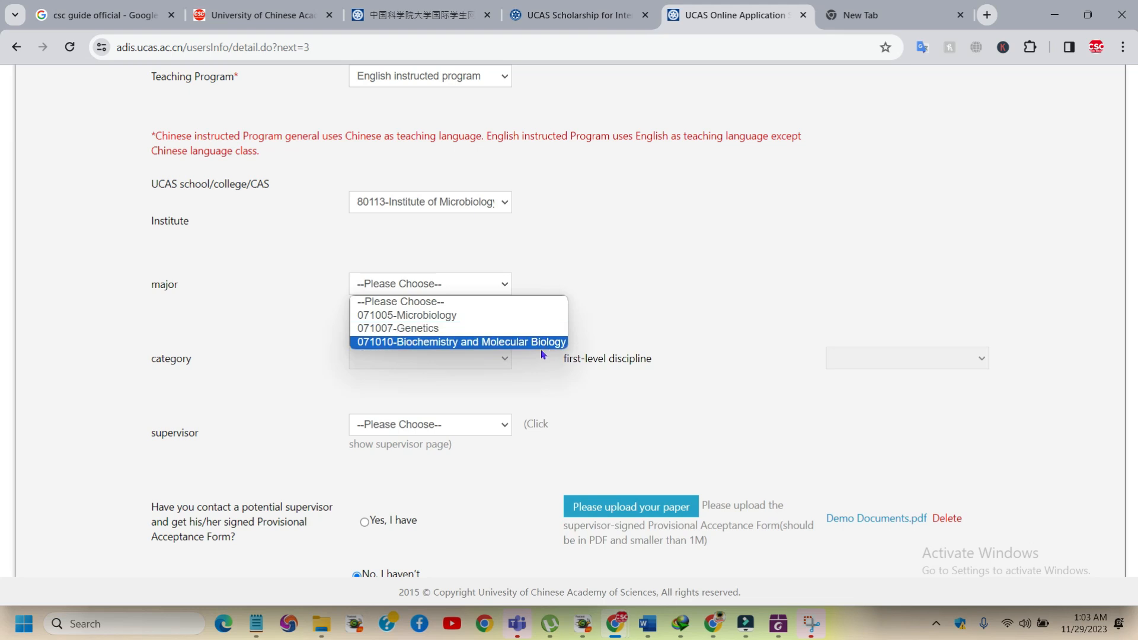
left_click(477, 343)
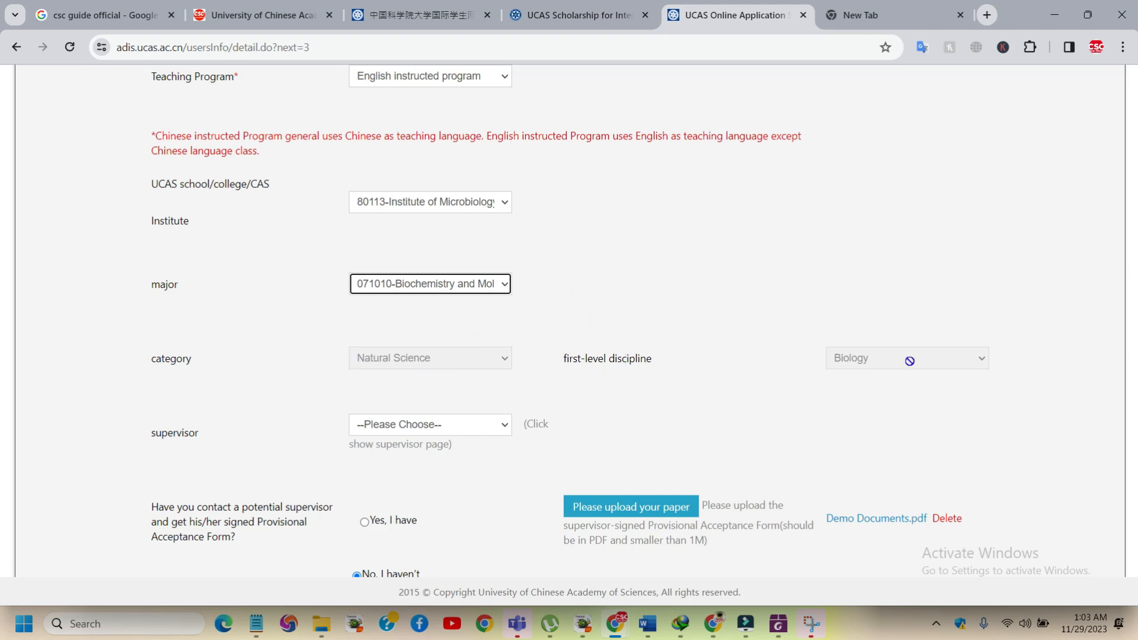
Choose the first named supervisor offered for the selected major
scroll(481, 415, "down", 1)
left_click(447, 359)
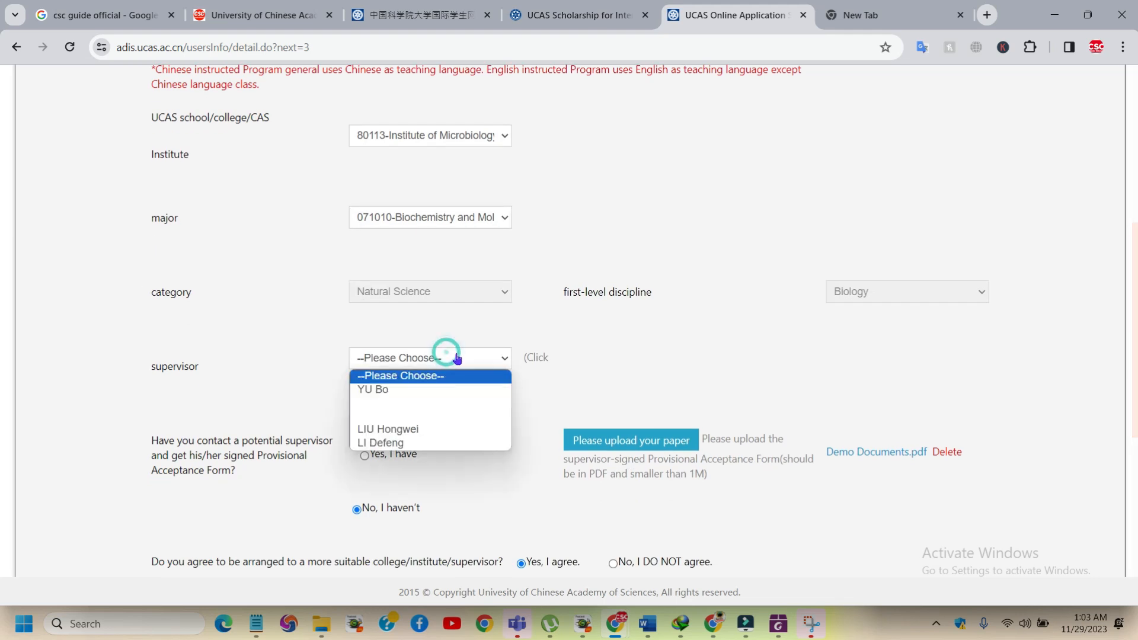
left_click(402, 418)
left_click(422, 360)
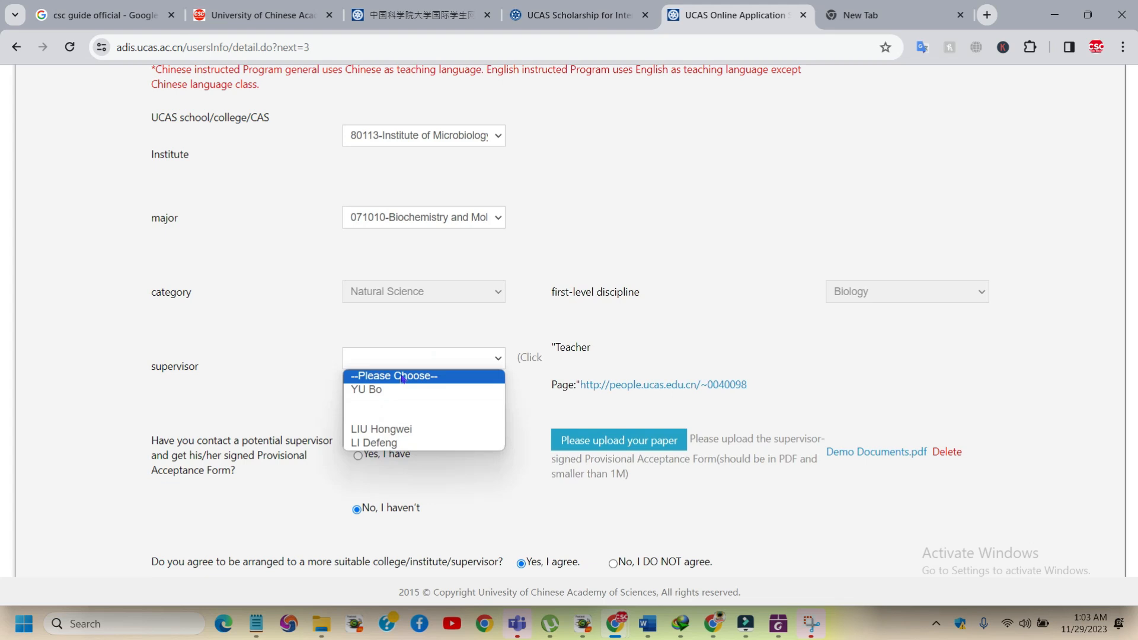
left_click(369, 392)
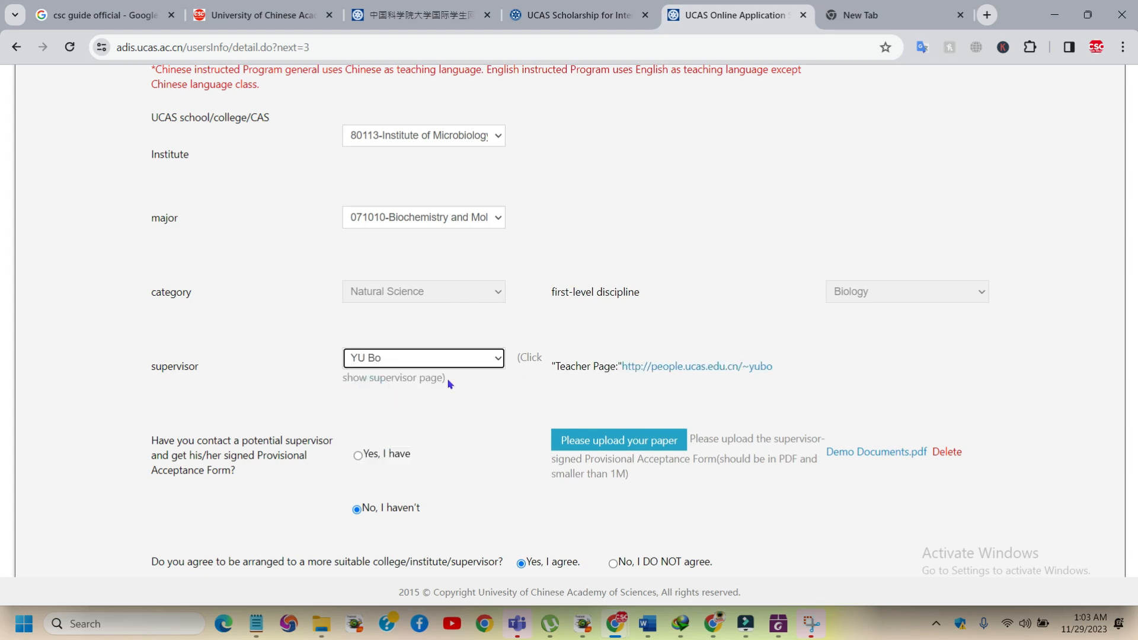
Review the supervisor and institute choices offered in the application preference section, keeping the current selections
left_click(433, 362)
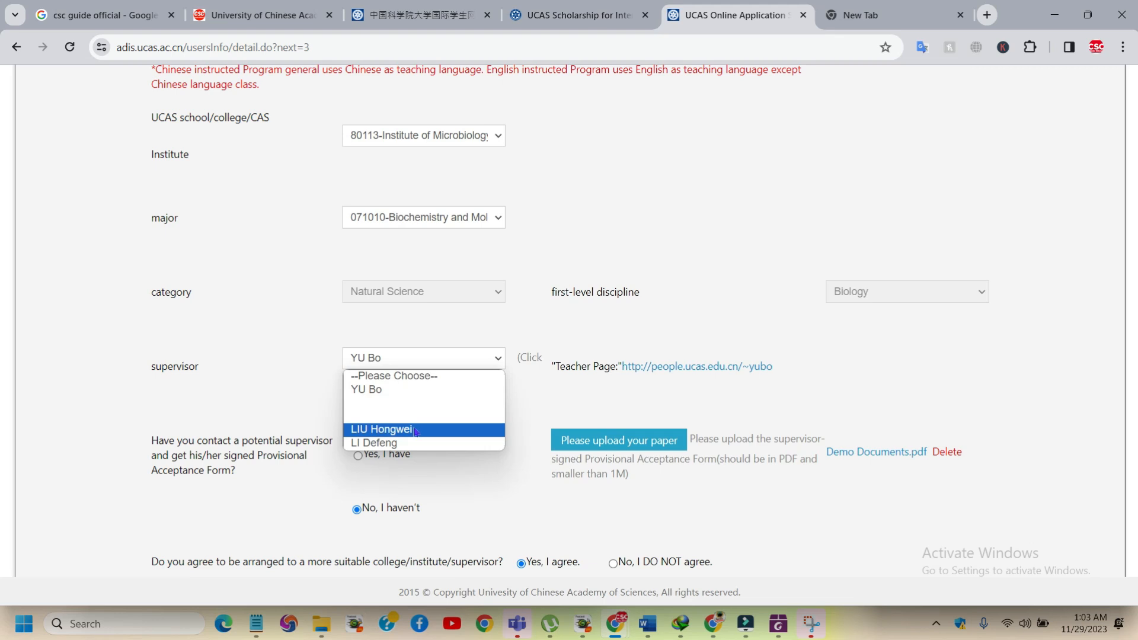
scroll(442, 236, "up", 1)
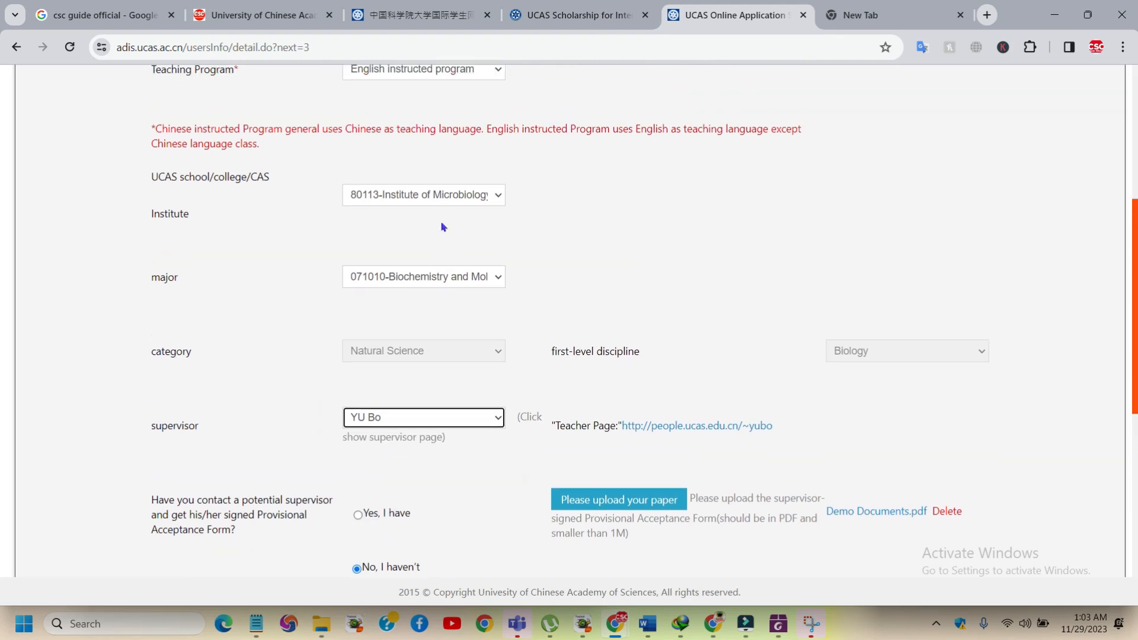
scroll(449, 250, "up", 1)
left_click(453, 268)
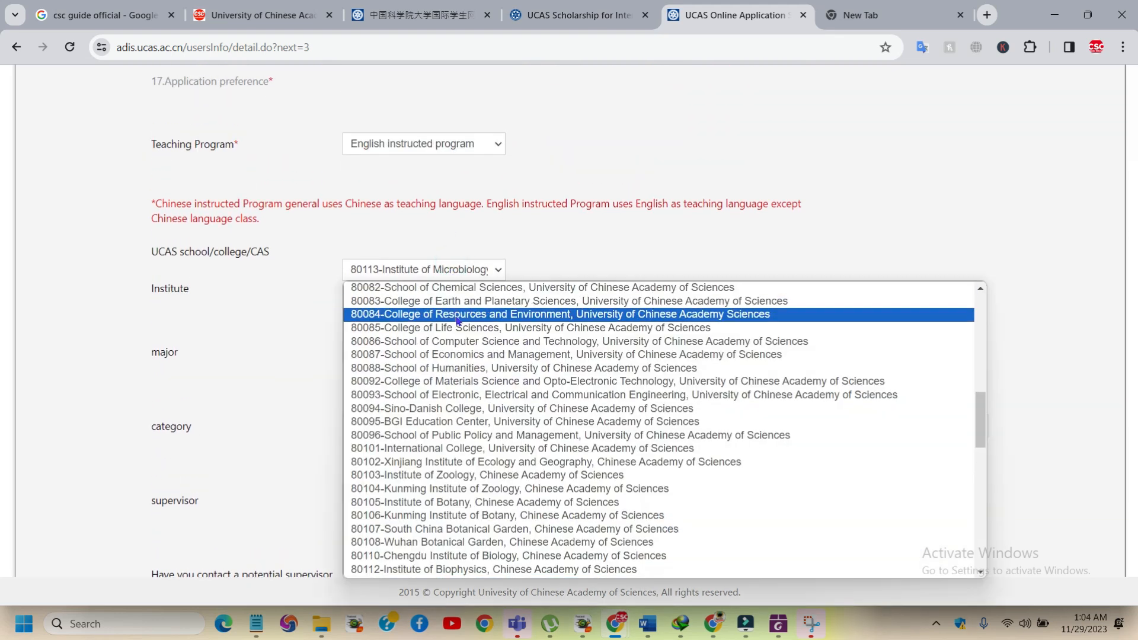
left_click(282, 354)
scroll(355, 379, "down", 4)
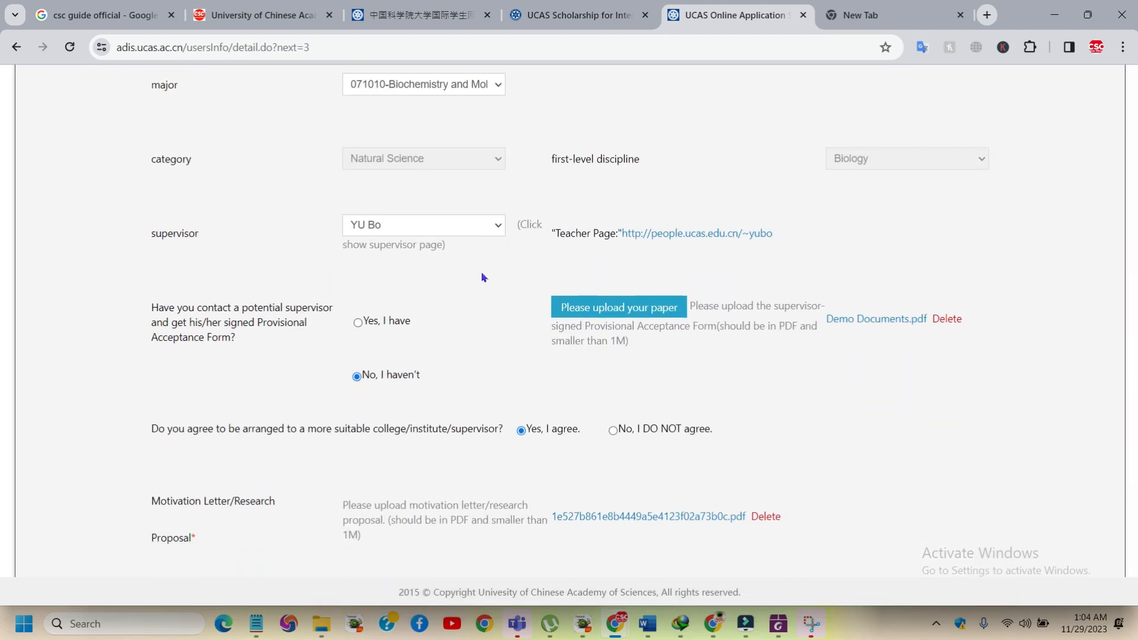
left_click(460, 234)
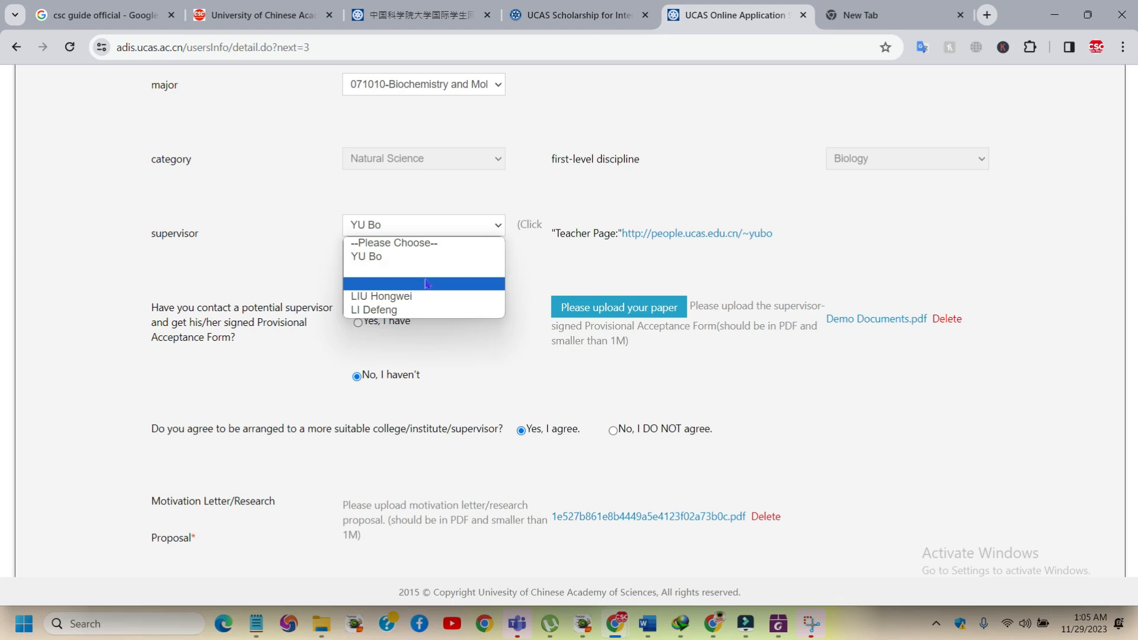
left_click(465, 332)
Answer "Yes, I have" to the question about contacting a potential supervisor and getting the signed Provisional Acceptance Form
left_click(358, 323)
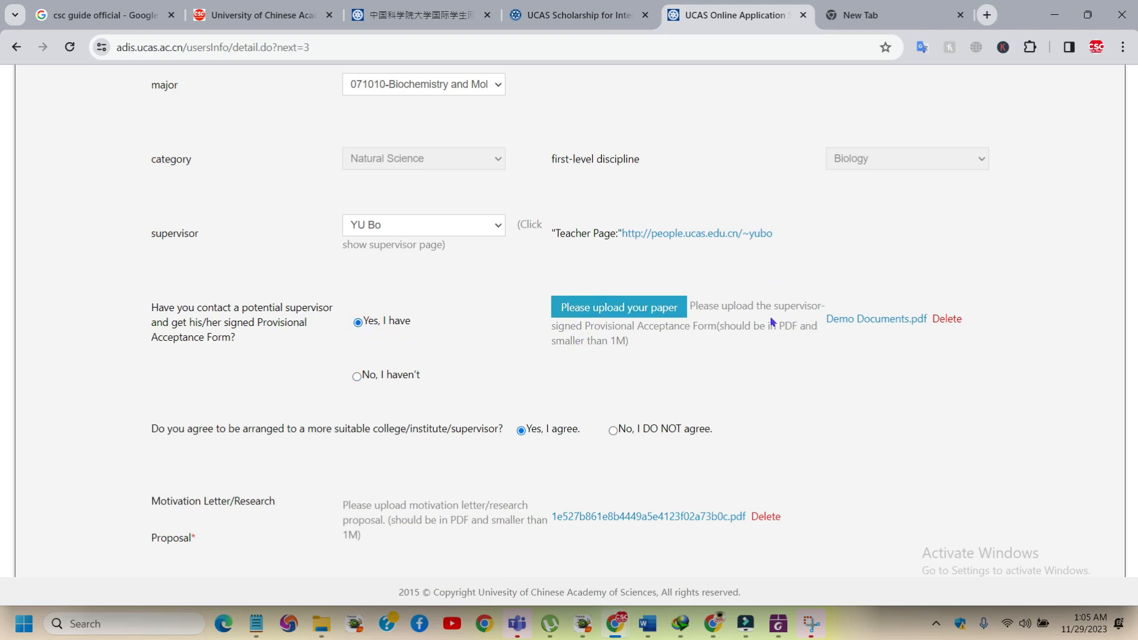
left_click(356, 377)
left_click(449, 231)
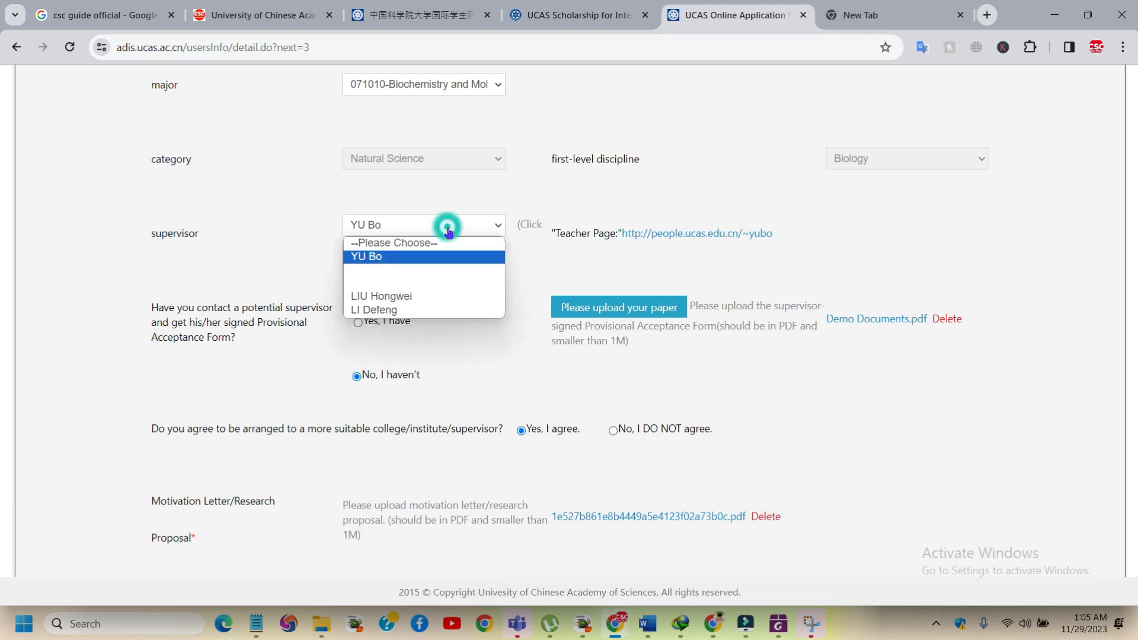
left_click(536, 268)
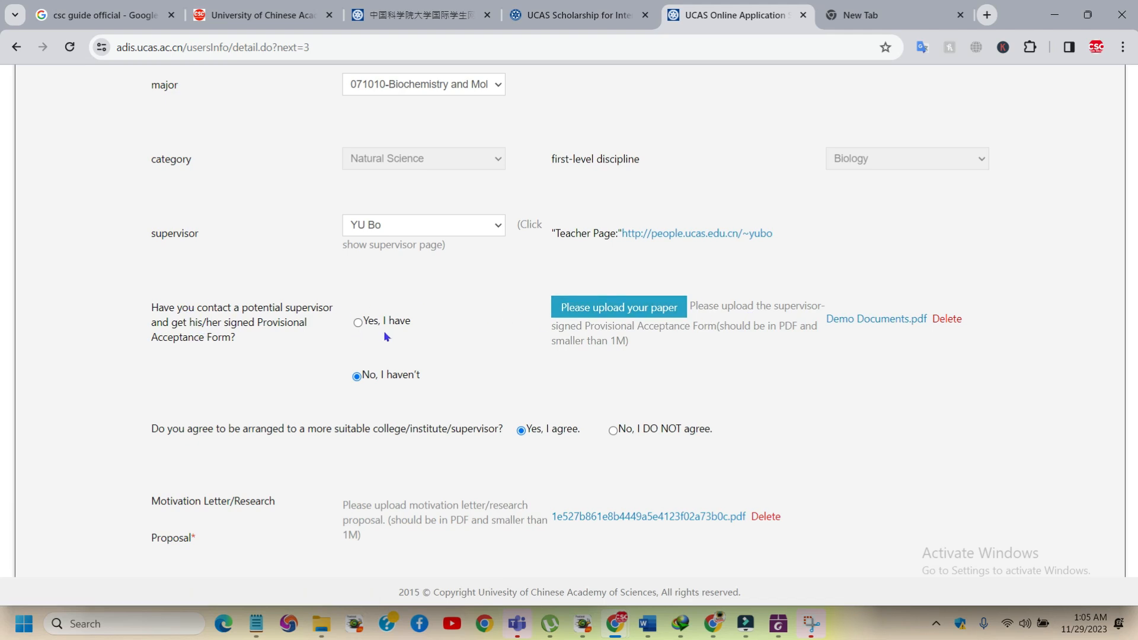
left_click(359, 323)
Examine the question about being arranged to a more suitable institute or supervisor and the Motivation Letter/Research Proposal upload requirements
scroll(522, 374, "down", 1)
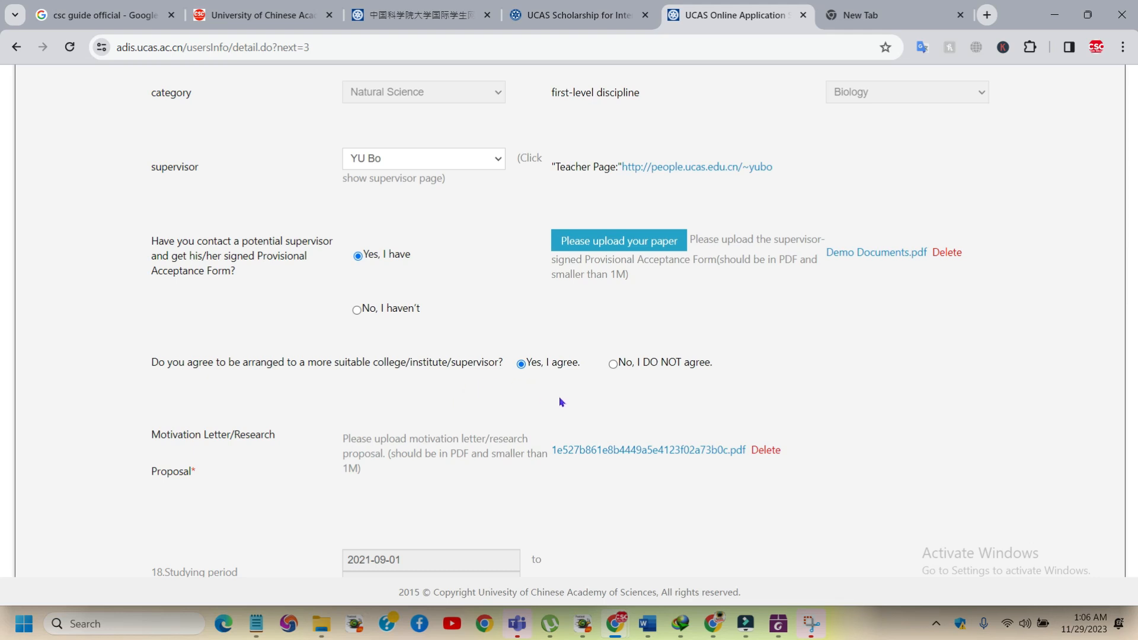
left_click_drag(308, 364, 465, 376)
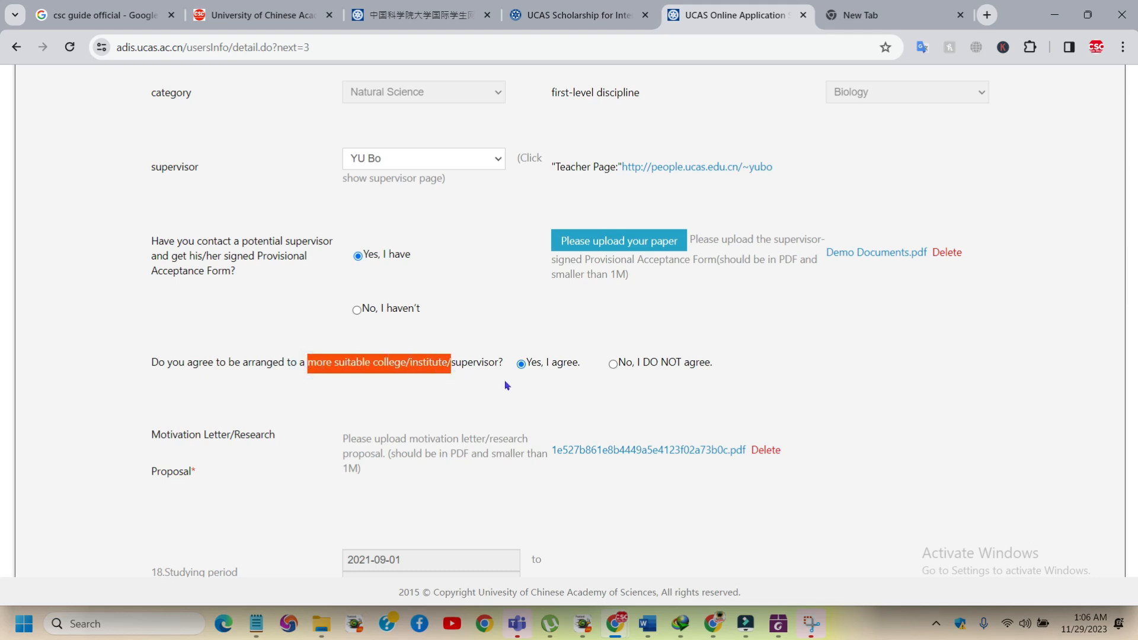
scroll(412, 402, "down", 1)
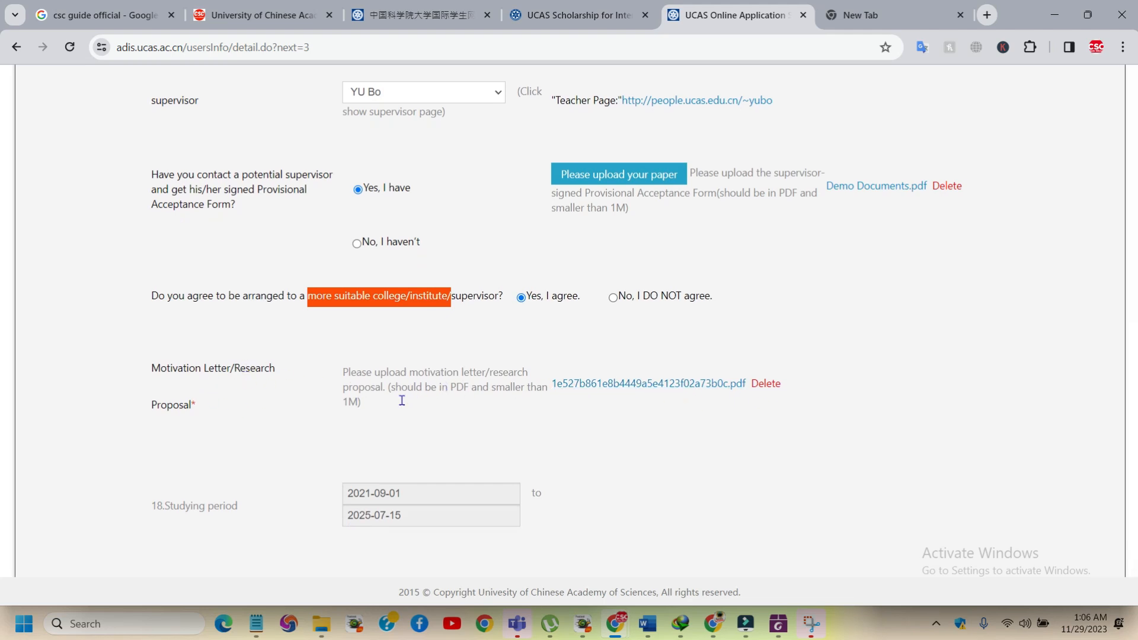
triple_click(347, 401)
left_click(349, 399)
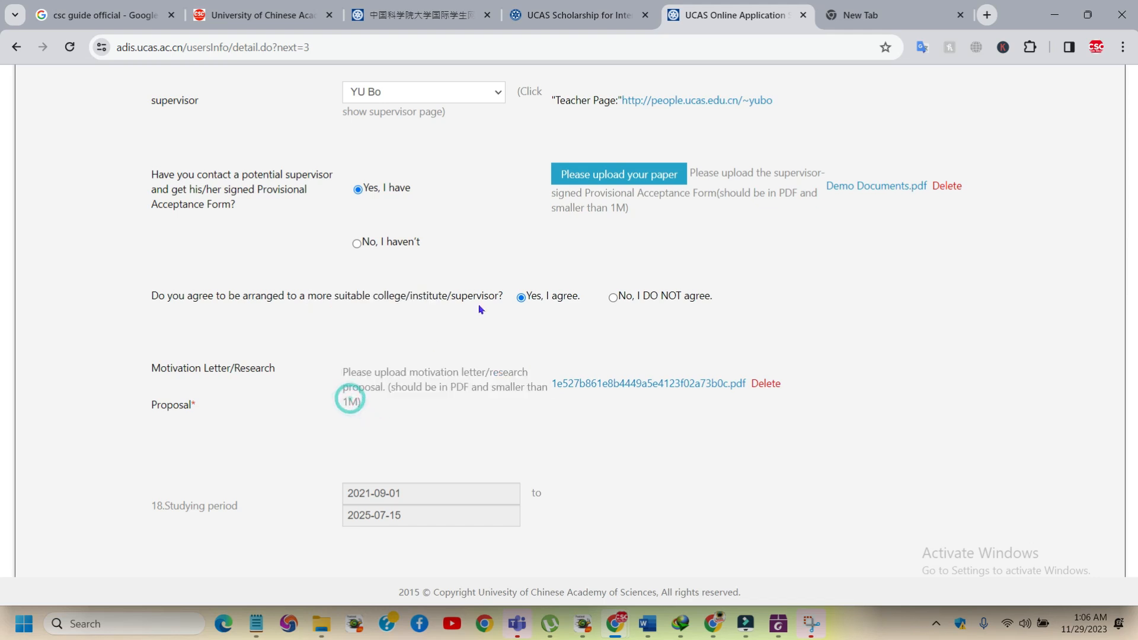
left_click(616, 208)
Check the studying period dates, keep them, and continue to the Education Background and working experience section
scroll(528, 415, "down", 3)
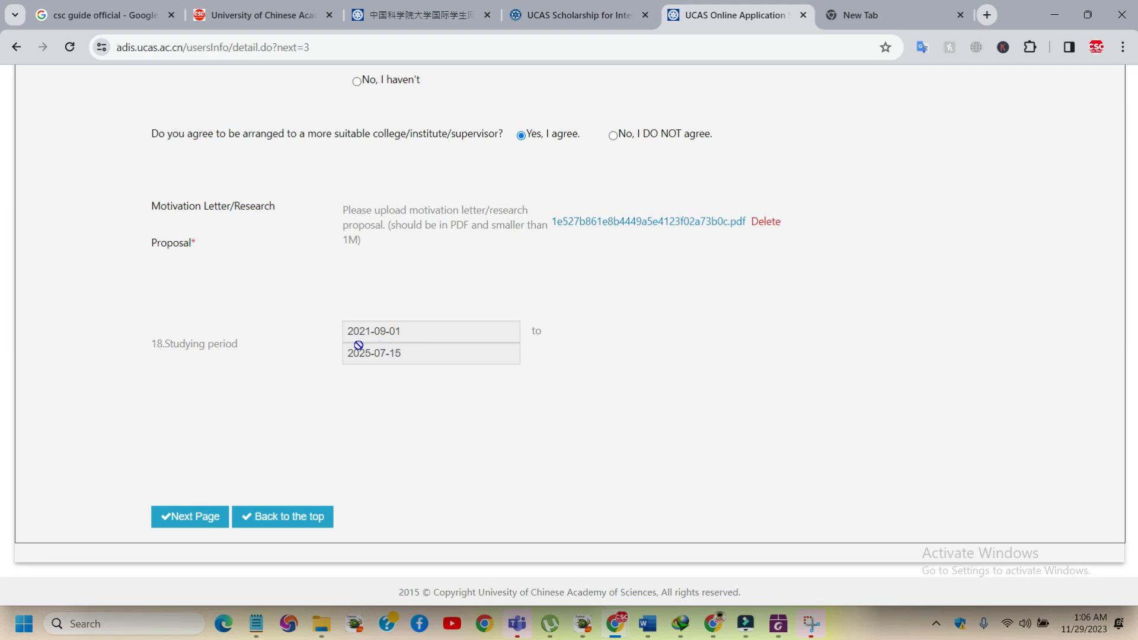
left_click(425, 347)
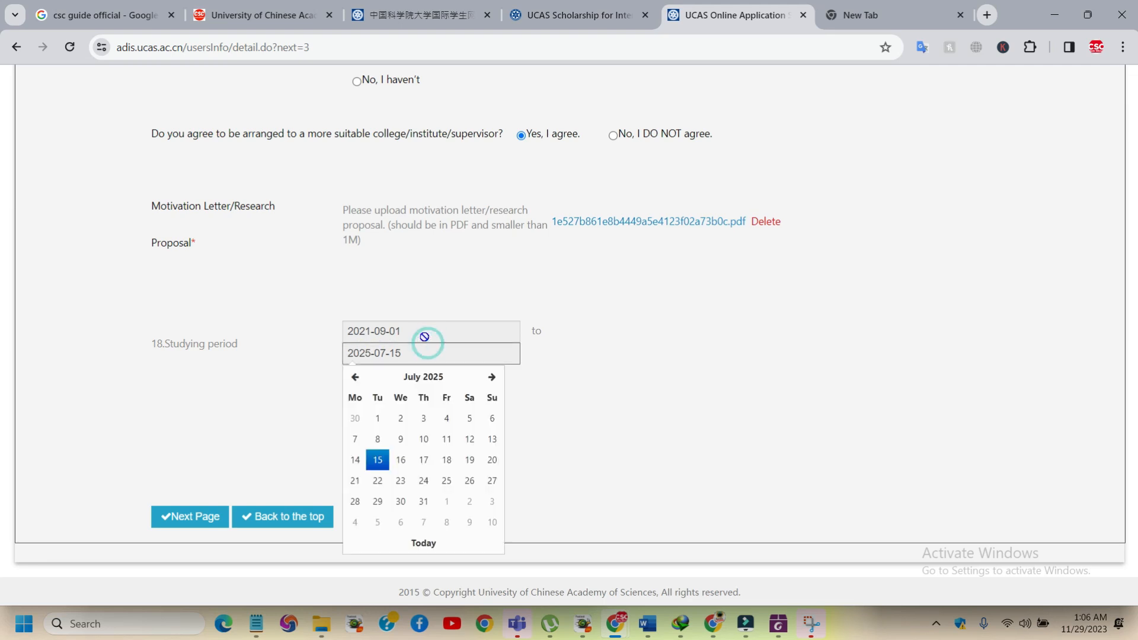
left_click(582, 340)
left_click(438, 330)
left_click(634, 357)
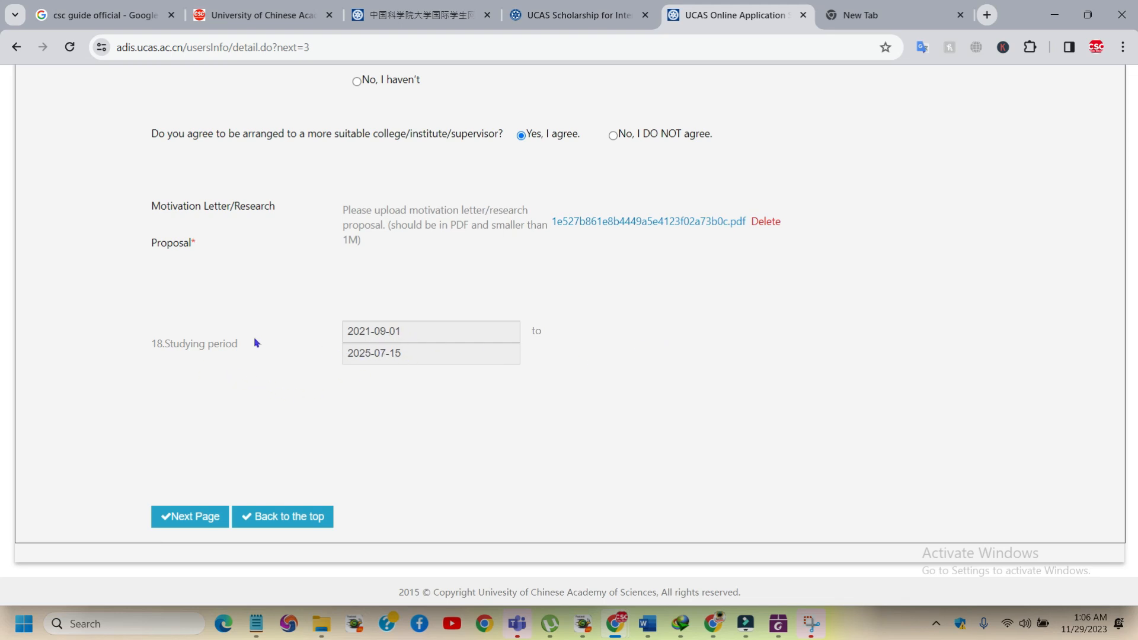
scroll(462, 376, "up", 2)
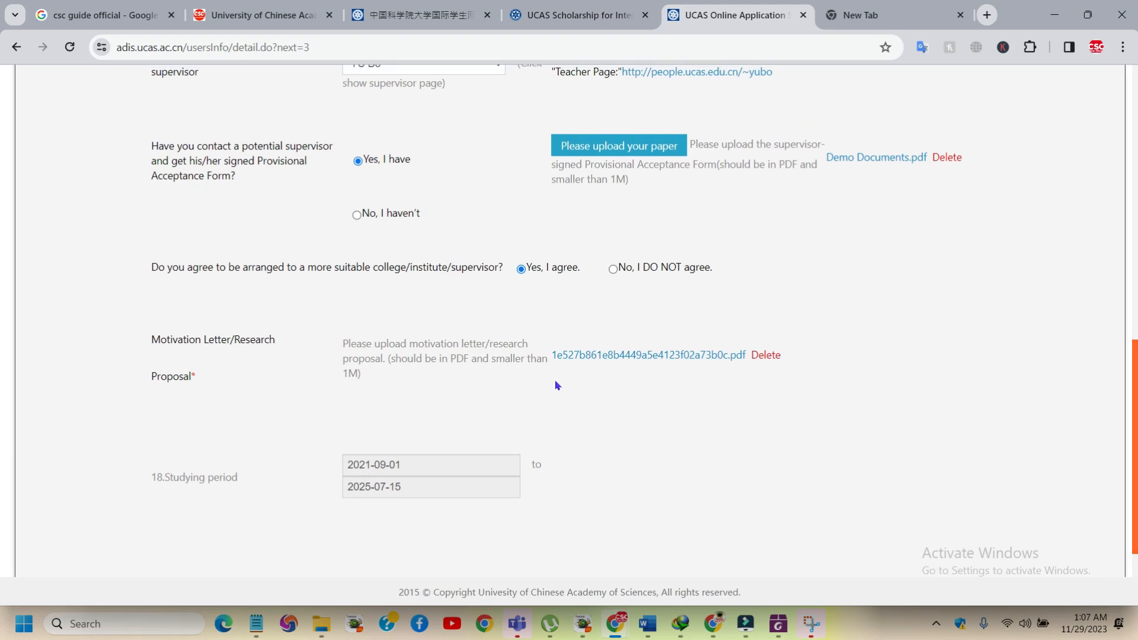
scroll(540, 377, "down", 1)
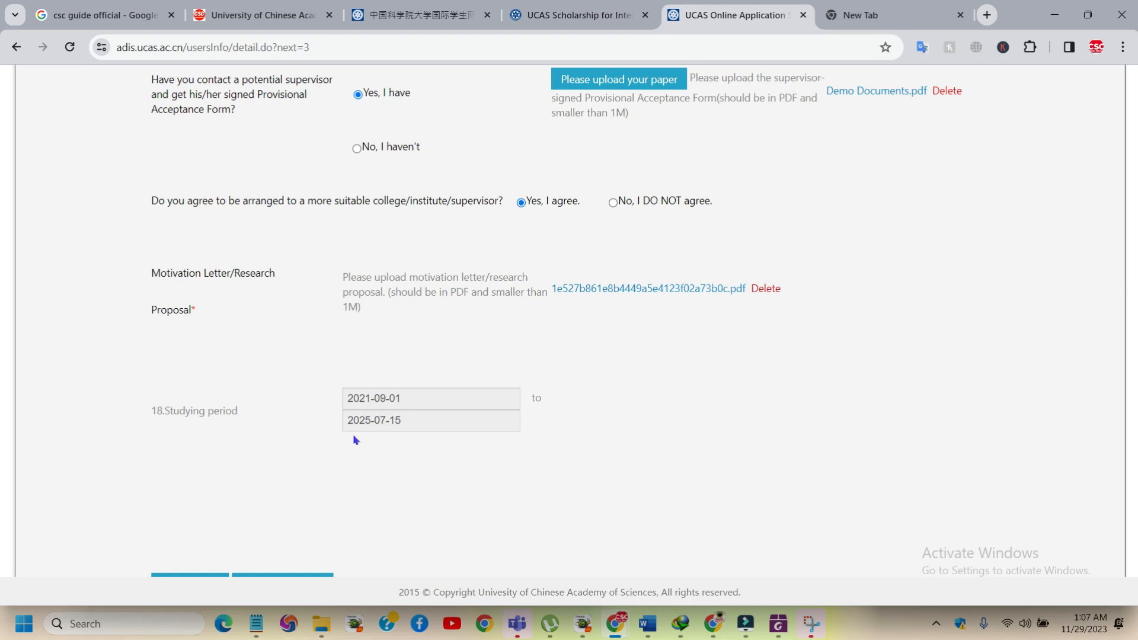
scroll(356, 439, "down", 1)
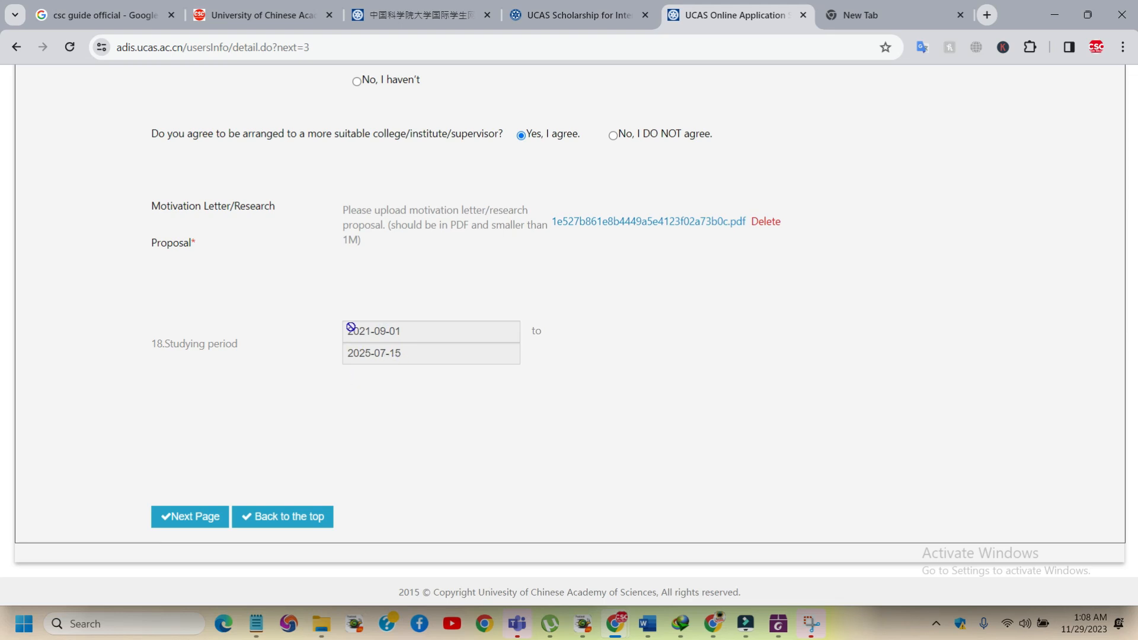
left_click(191, 518)
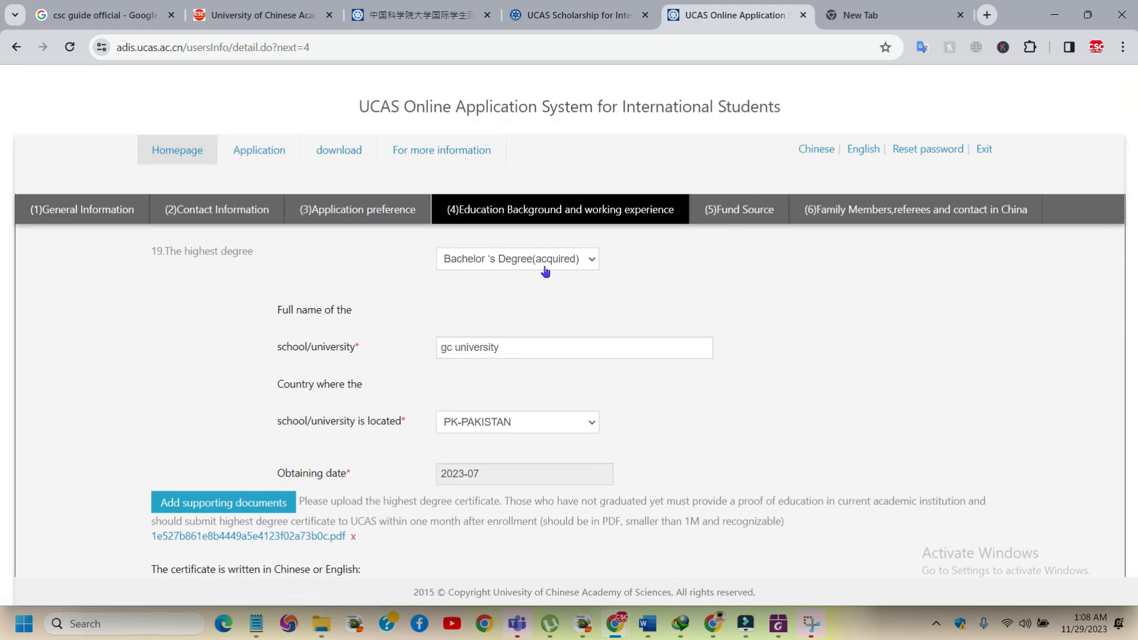
Review the highest degree details and the certificate and transcript upload requirements, including the language questions
scroll(552, 263, "down", 2)
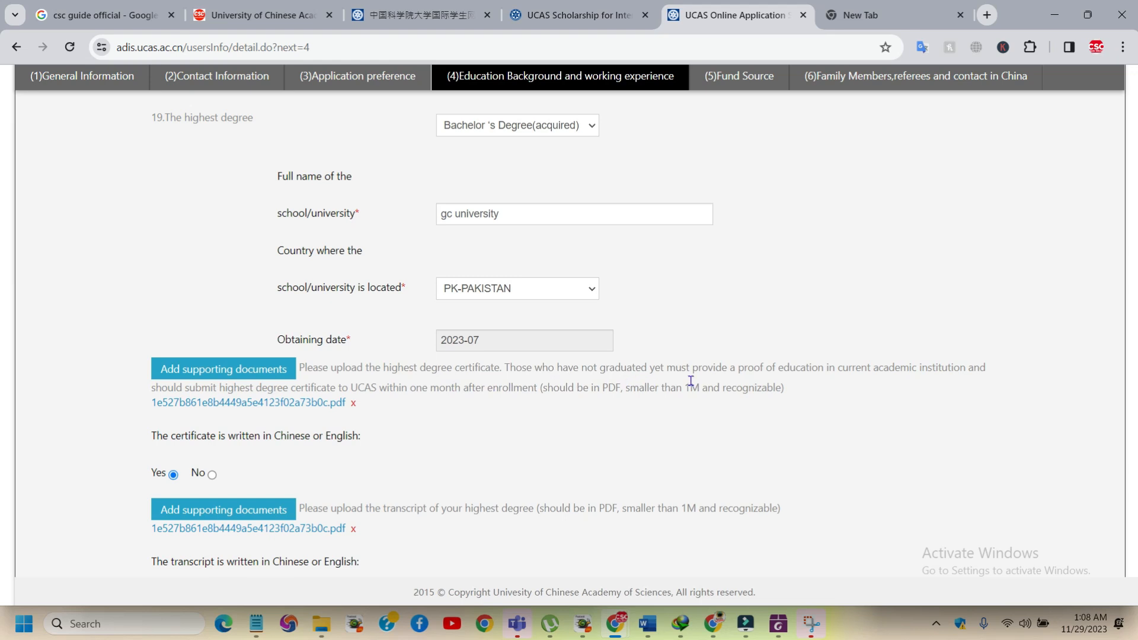
scroll(770, 374, "up", 2)
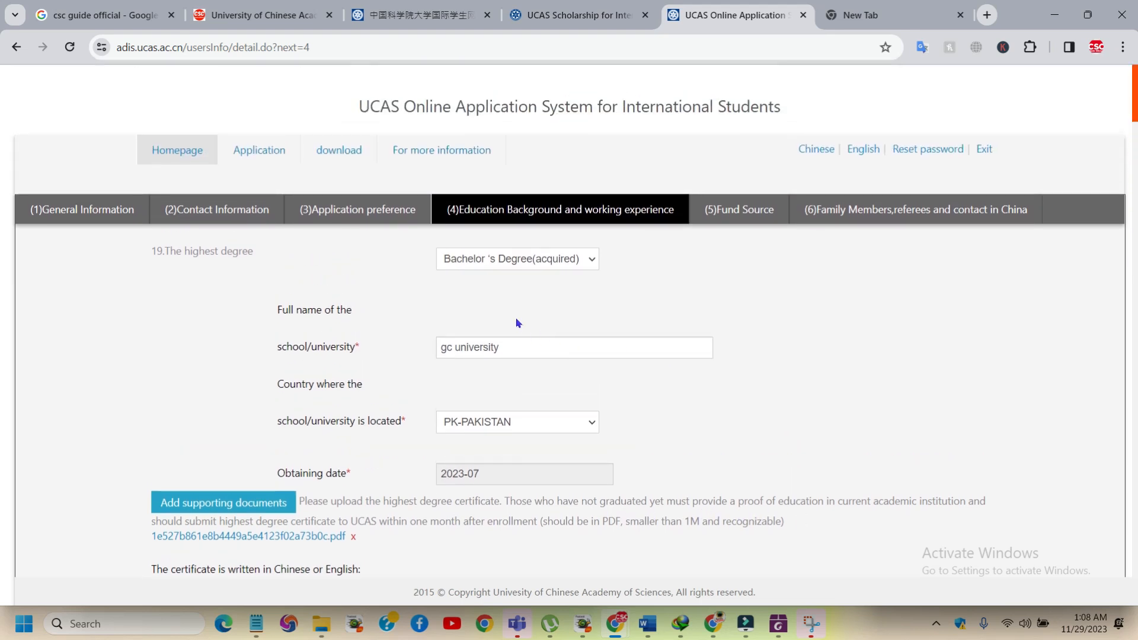
scroll(555, 359, "down", 4)
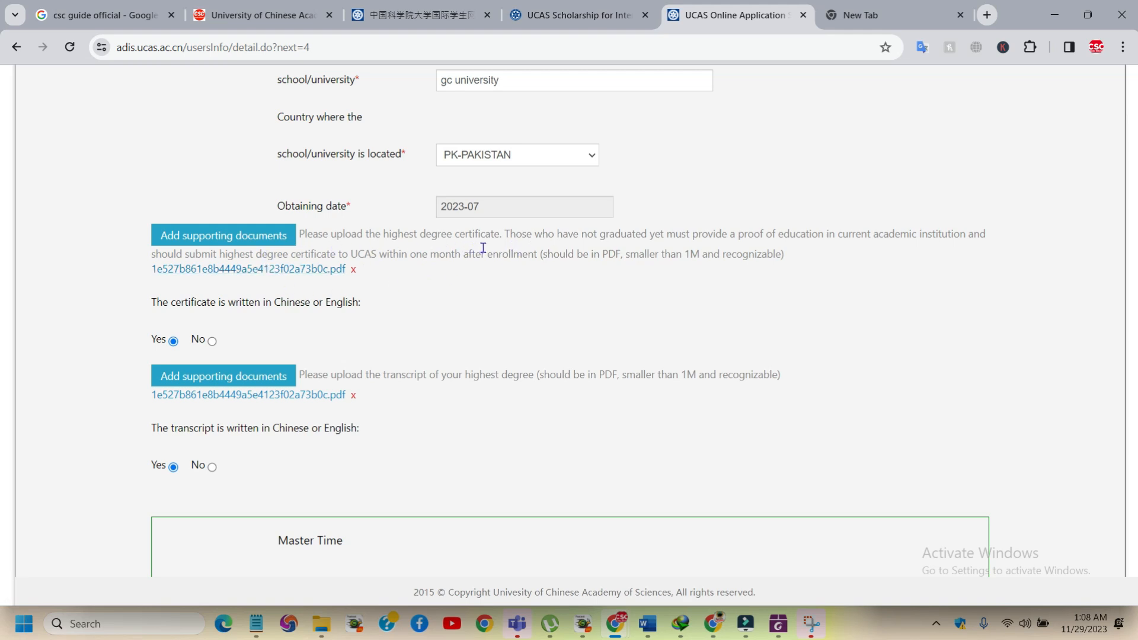
scroll(503, 289, "down", 1)
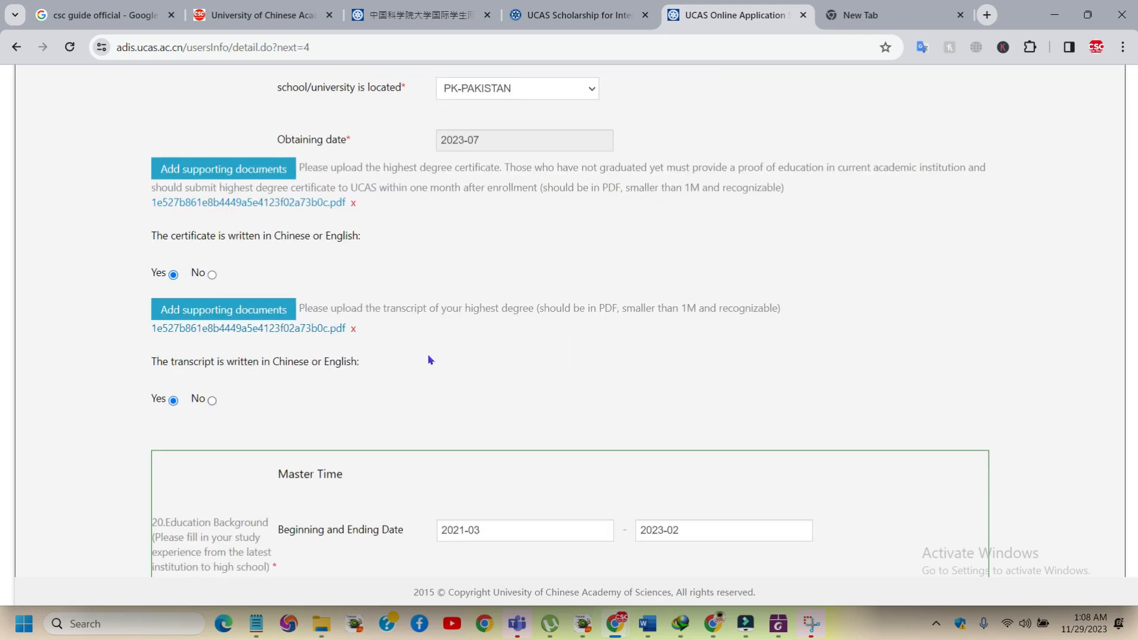
scroll(429, 358, "down", 3)
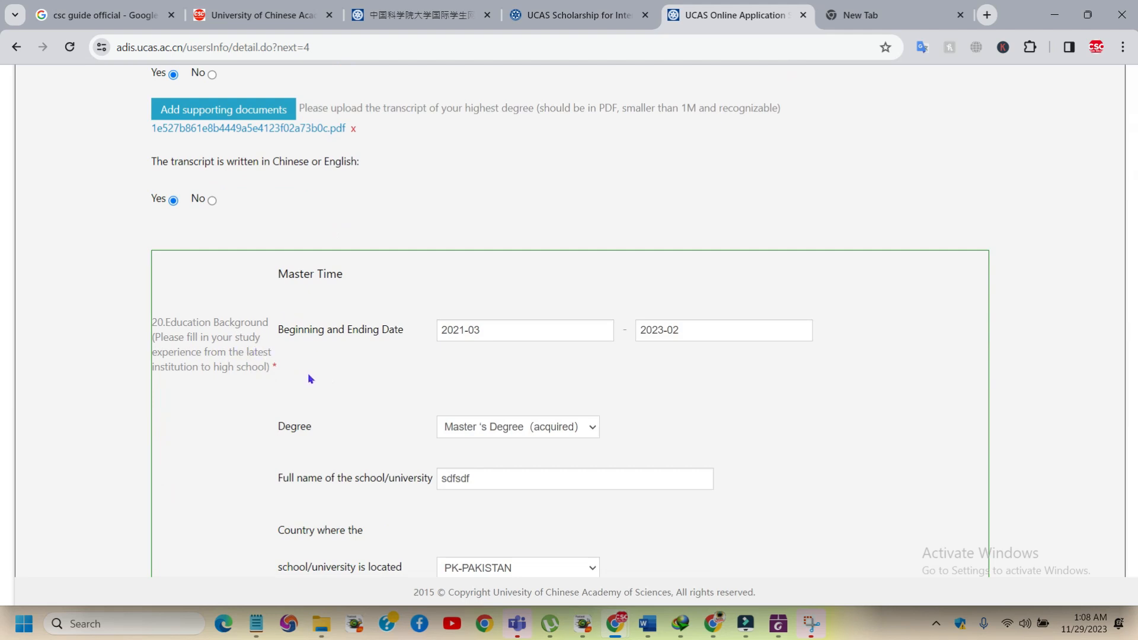
scroll(482, 348, "down", 3)
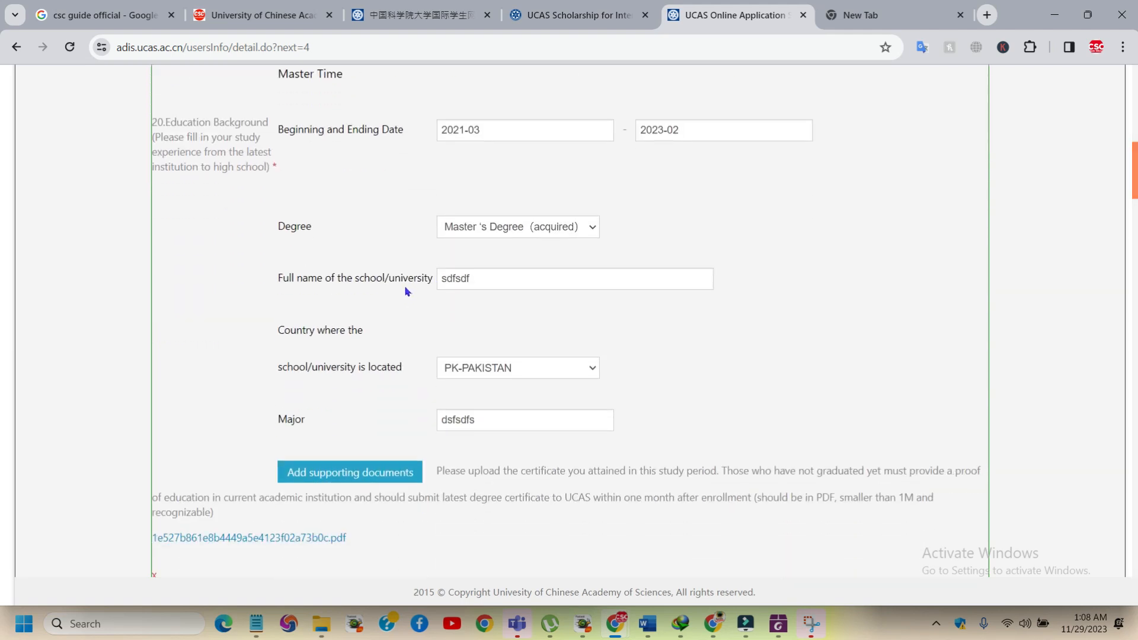
scroll(407, 291, "up", 5)
scroll(315, 333, "up", 1)
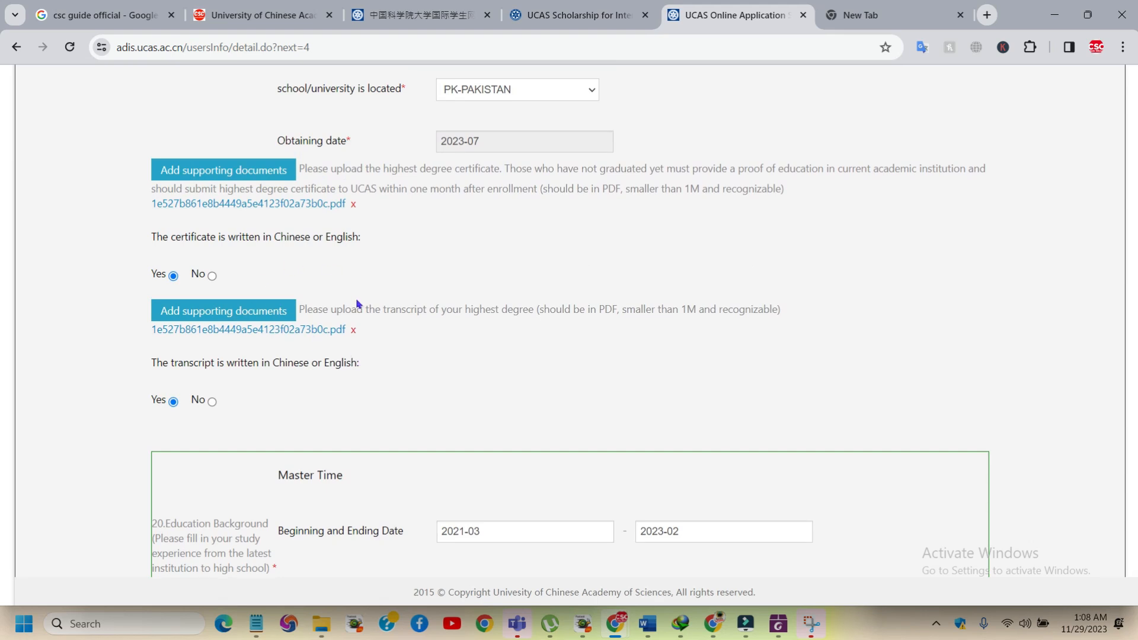
scroll(358, 304, "down", 1)
scroll(379, 317, "up", 3)
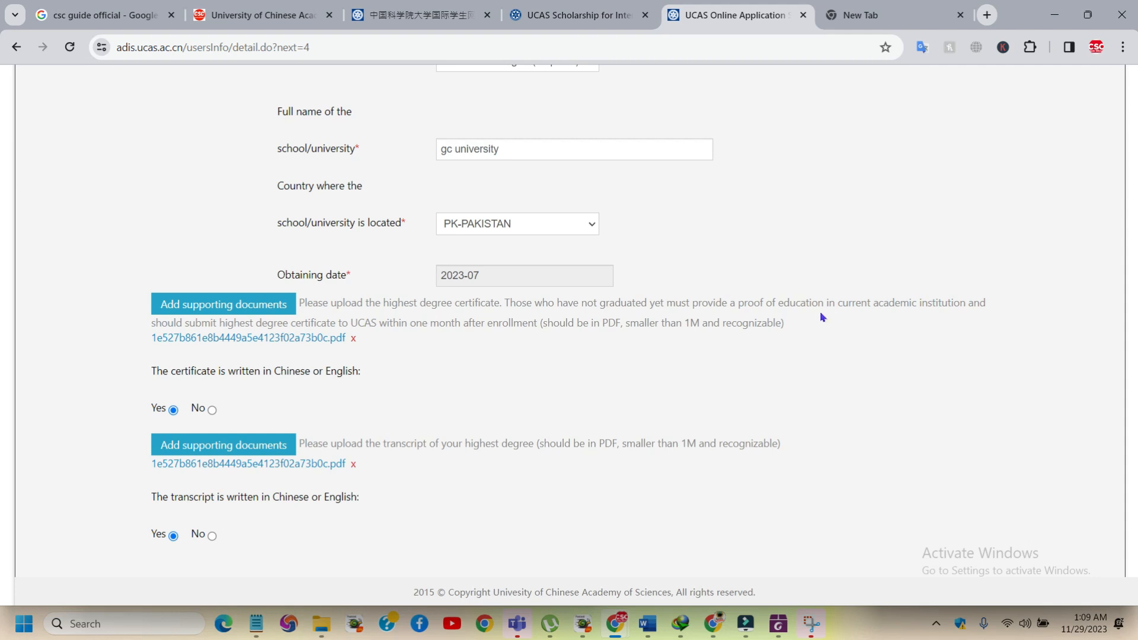
scroll(795, 348, "down", 5)
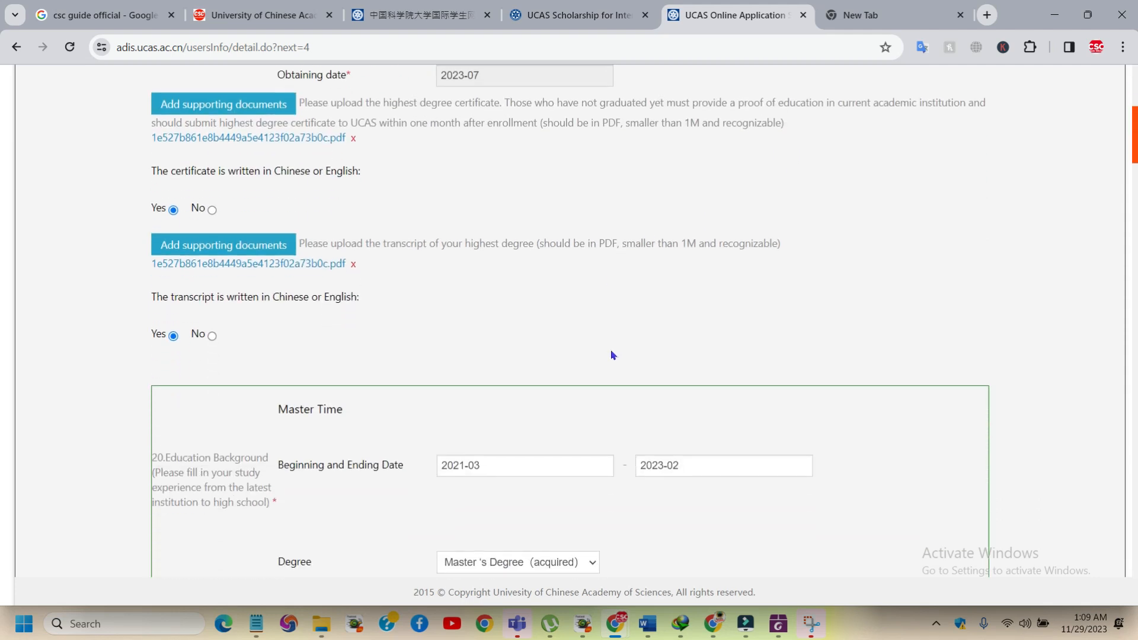
Examine the Master Time and Bachelor Time entries under Education Background, including their dates, degrees, schools and supporting documents
scroll(372, 347, "down", 1)
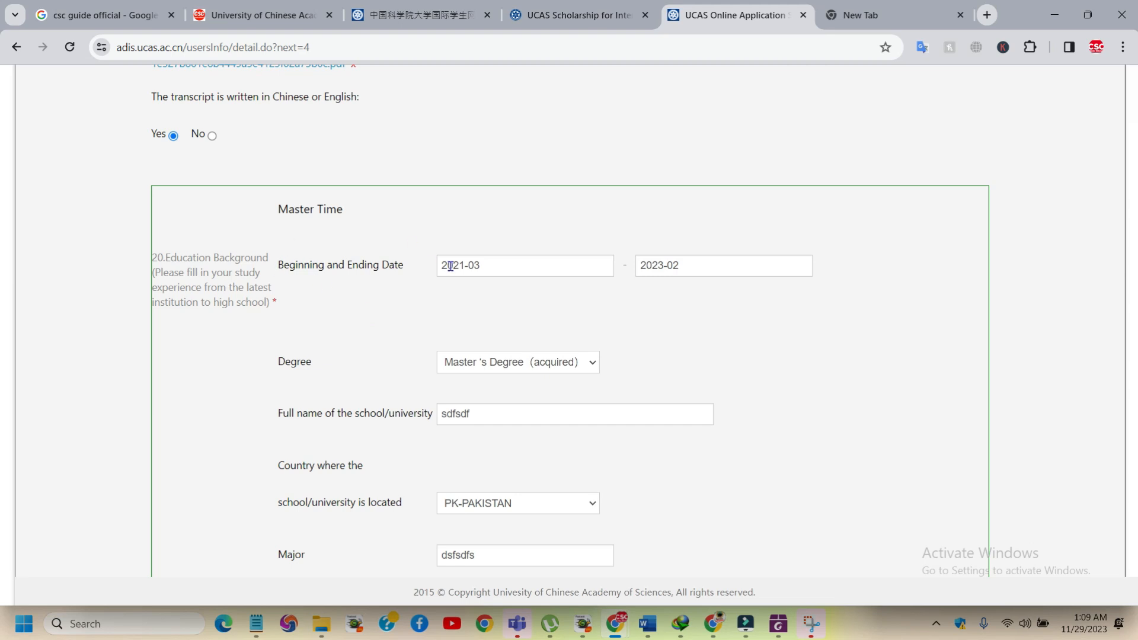
scroll(451, 266, "down", 3)
scroll(452, 458, "down", 10)
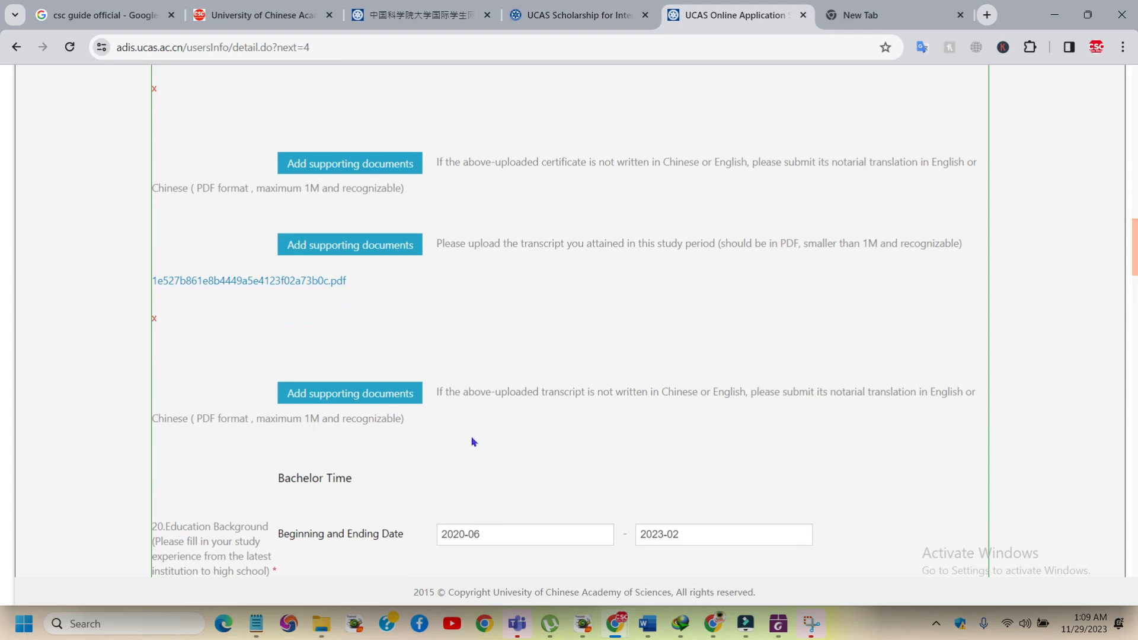
scroll(335, 471, "down", 2)
scroll(369, 444, "down", 3)
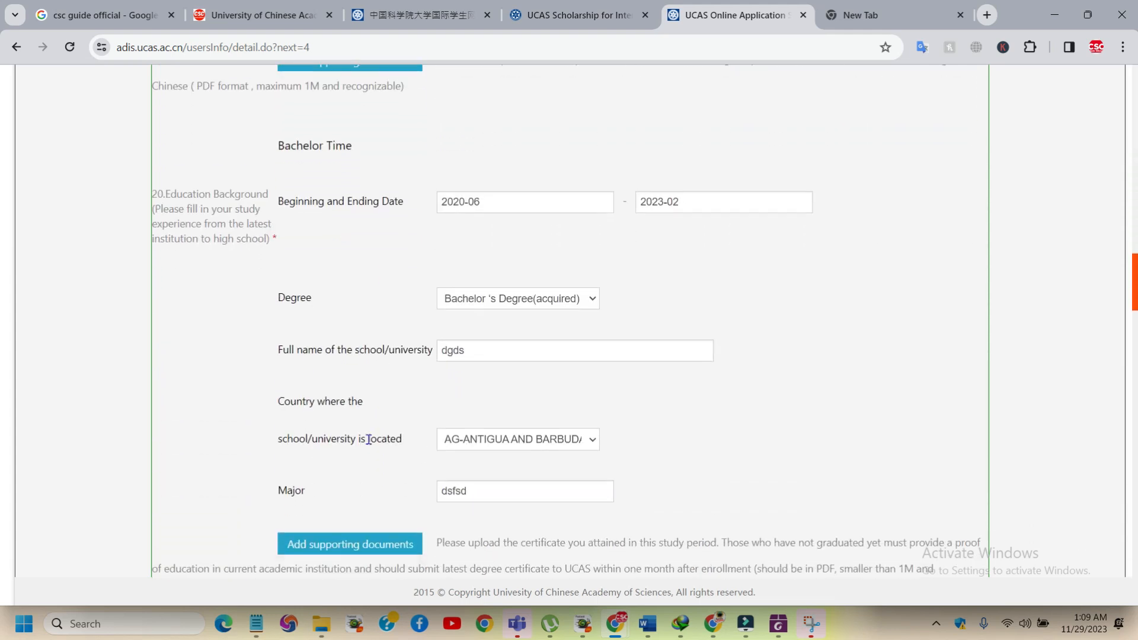
scroll(415, 453, "up", 5)
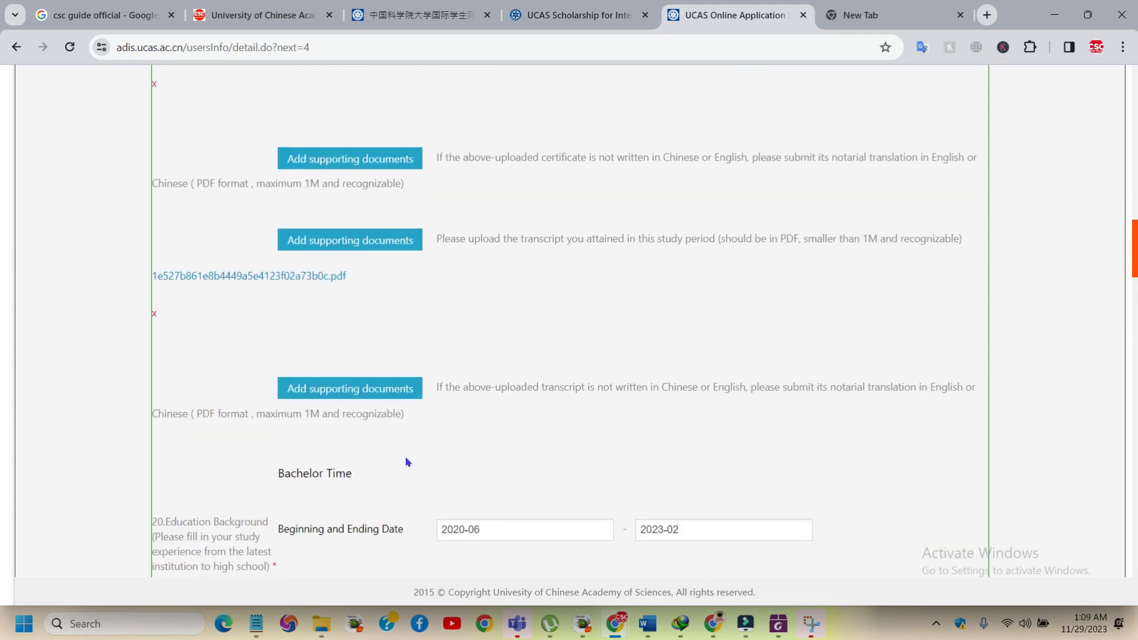
scroll(422, 445, "up", 2)
scroll(425, 433, "up", 15)
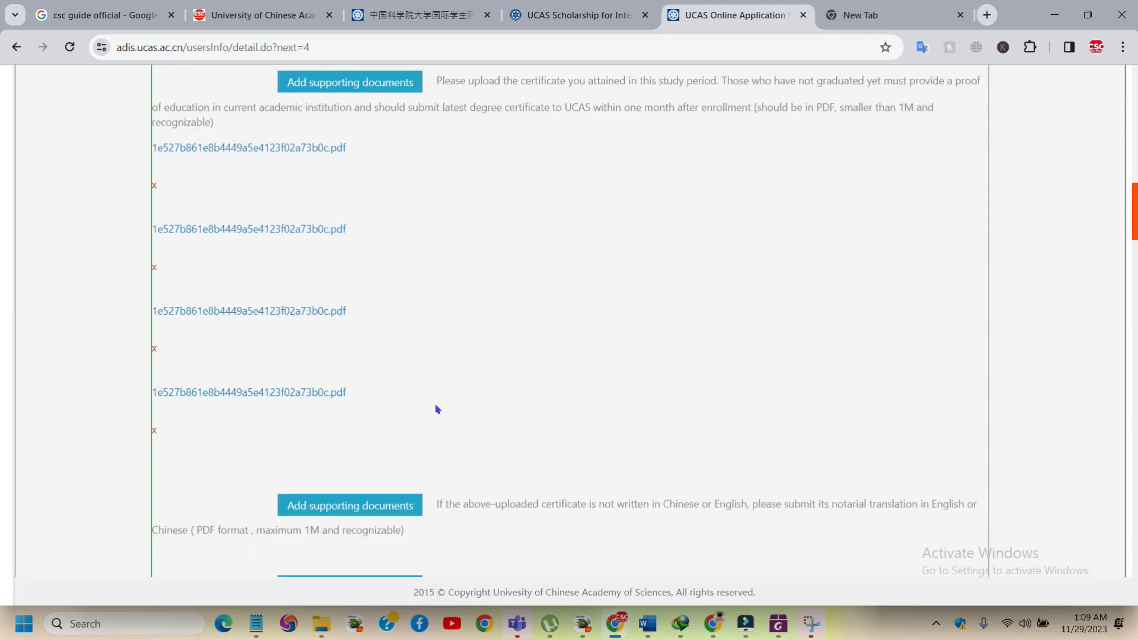
scroll(392, 511, "down", 7)
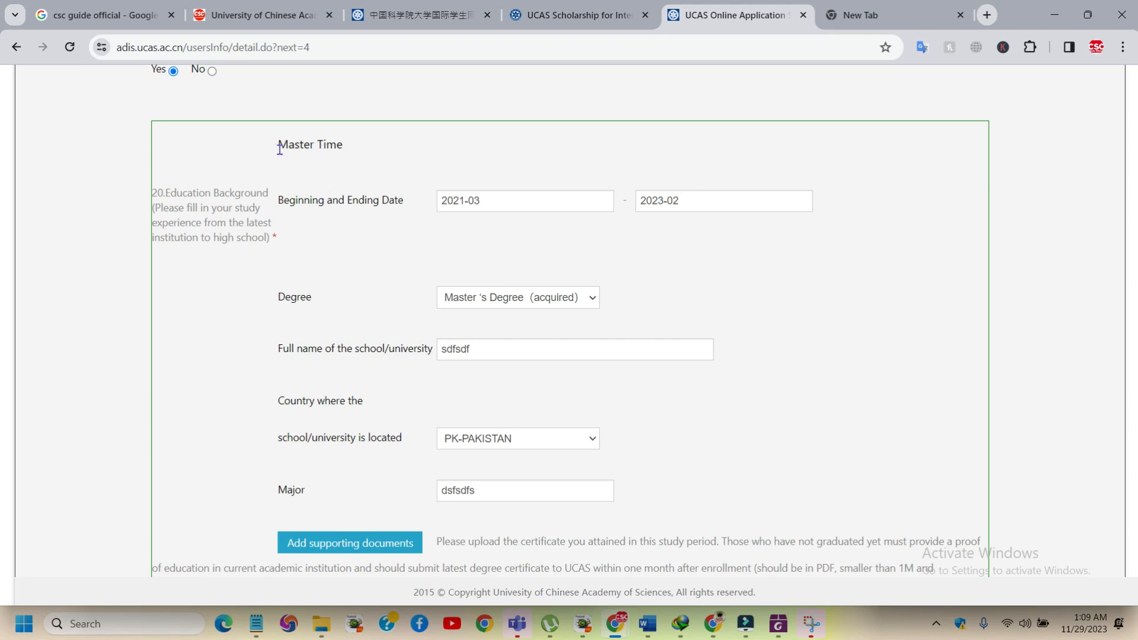
left_click_drag(280, 149, 350, 147)
scroll(374, 285, "down", 6)
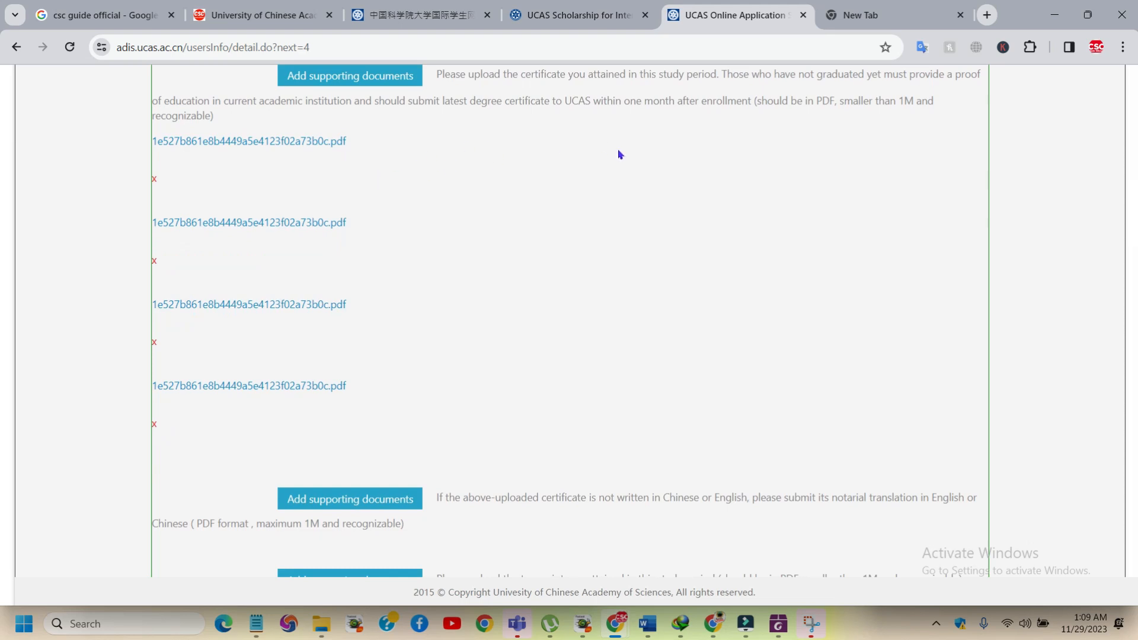
Examine the uploaded Master Time certificates and the requirement for a notarial translation of certificates not in Chinese or English
scroll(619, 155, "up", 1)
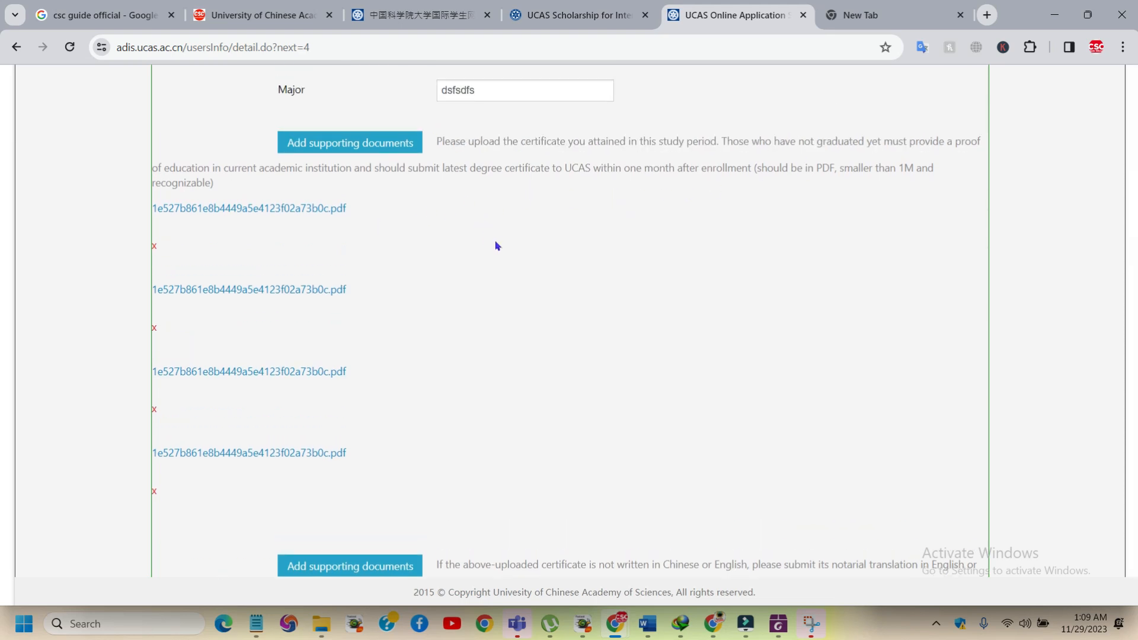
scroll(498, 246, "down", 2)
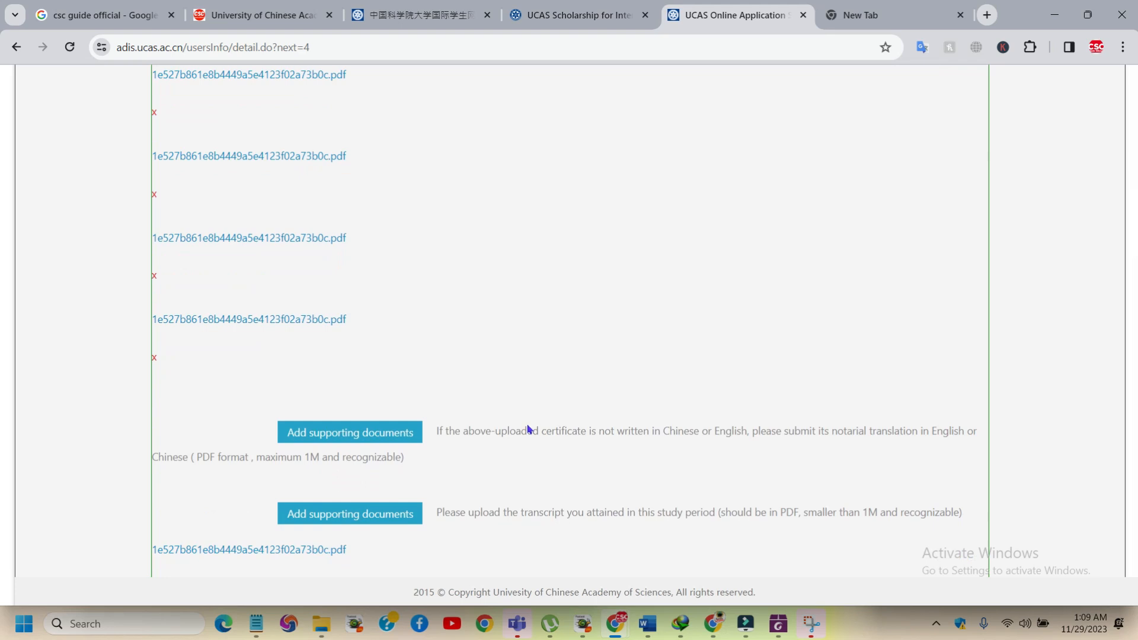
scroll(637, 446, "down", 3)
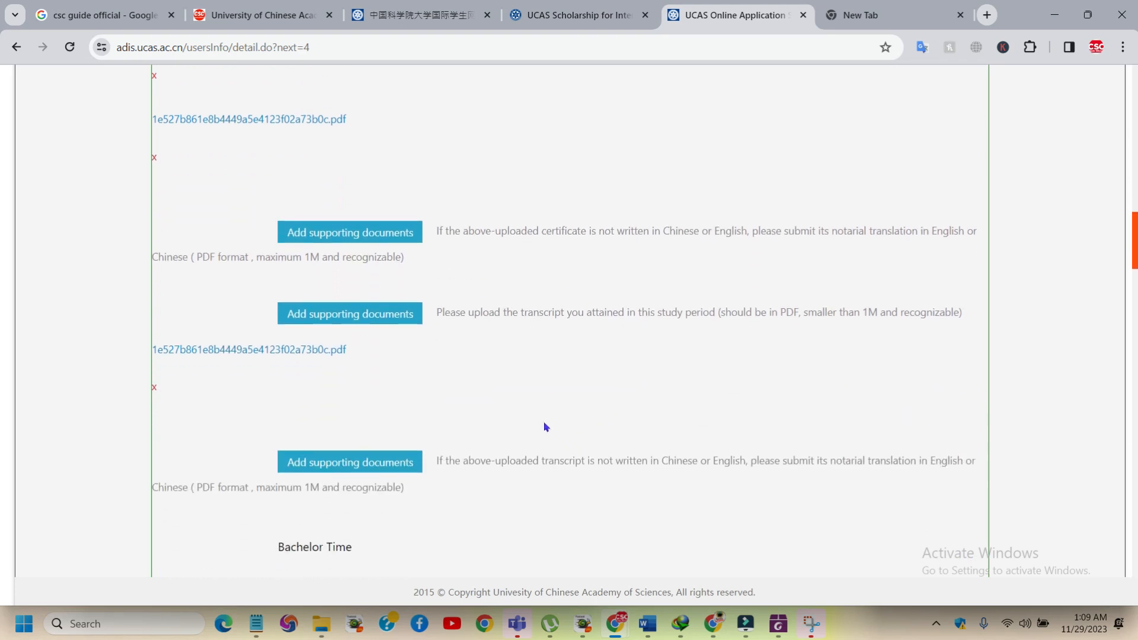
left_click_drag(496, 230, 528, 227)
left_click(488, 228)
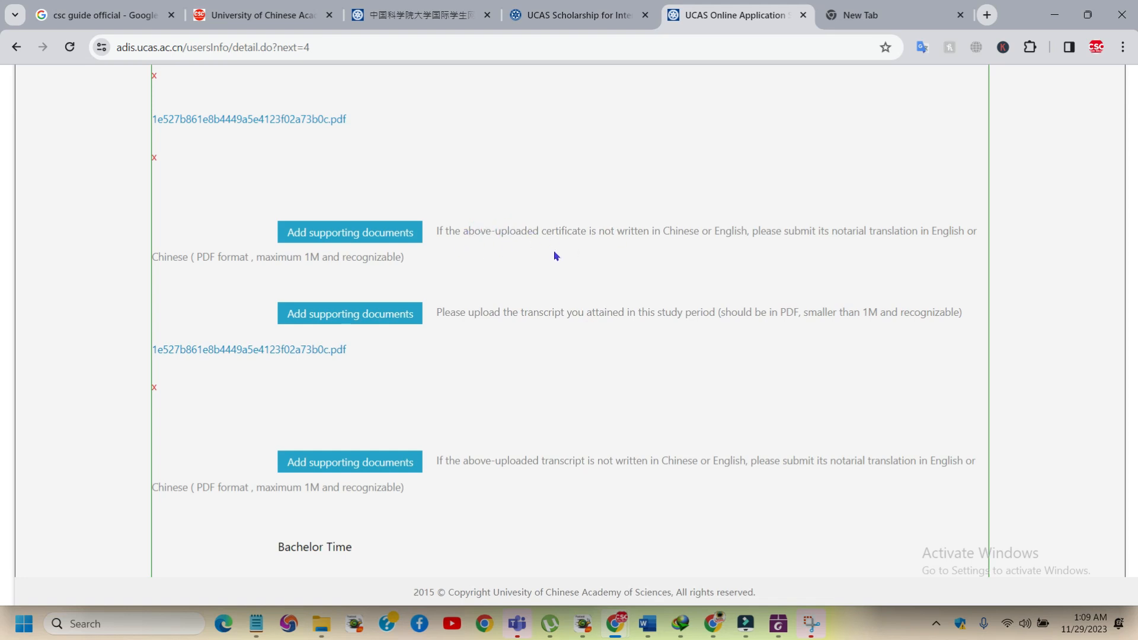
scroll(556, 257, "up", 1)
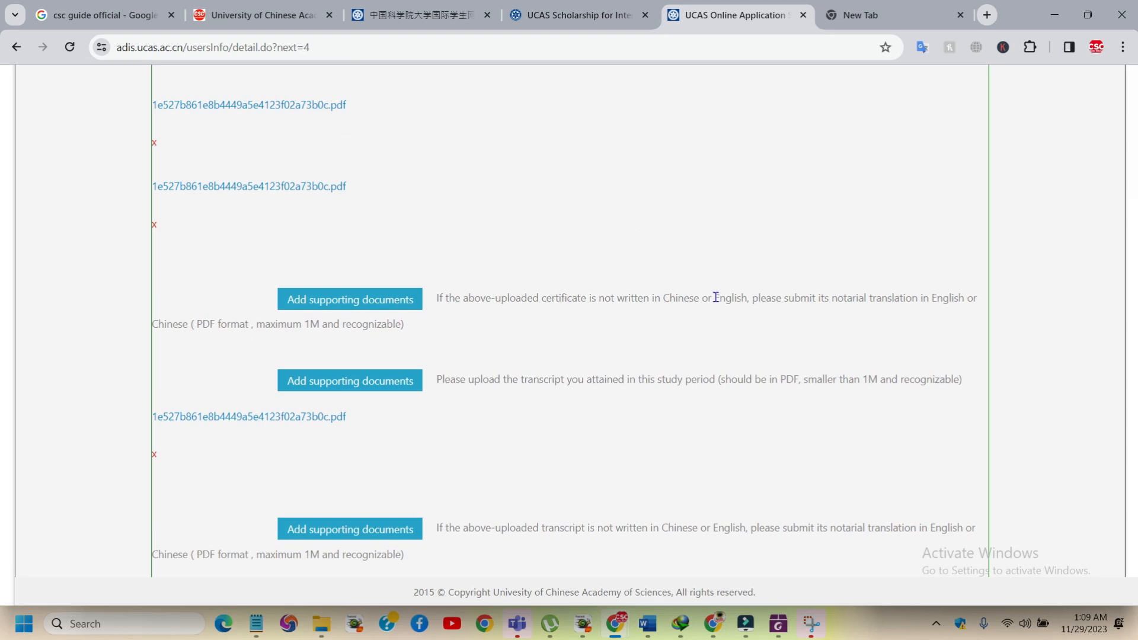
scroll(587, 305, "up", 5)
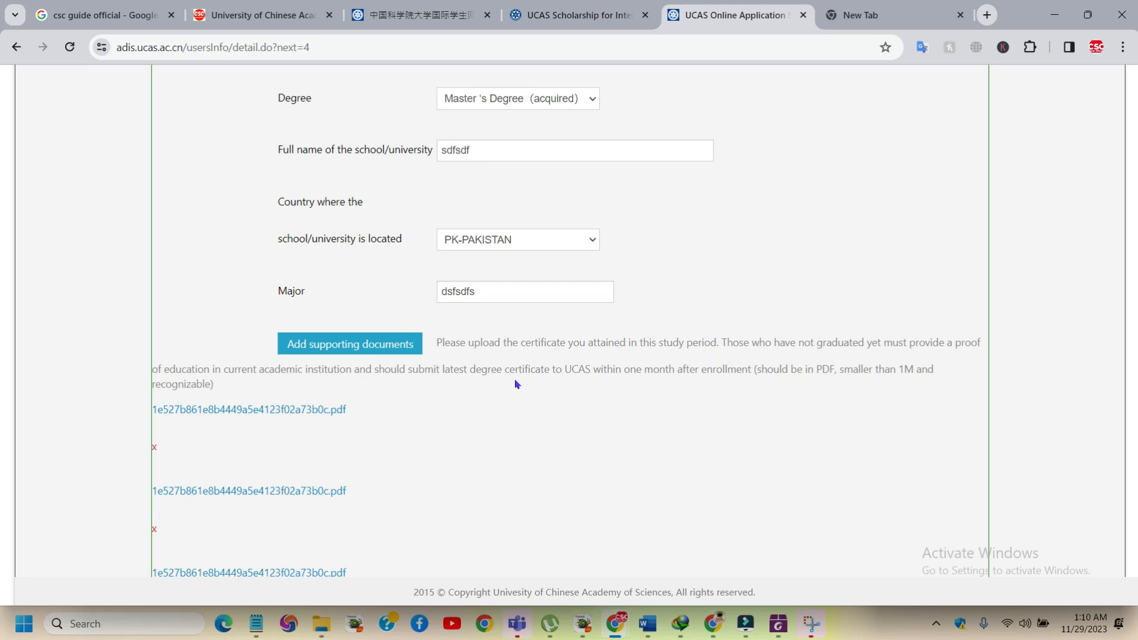
Read the Master Time upload instructions for the latest degree certificate, the transcript and the transcript's notarial translation
left_click_drag(476, 369, 536, 368)
scroll(455, 148, "down", 4)
scroll(462, 267, "down", 3)
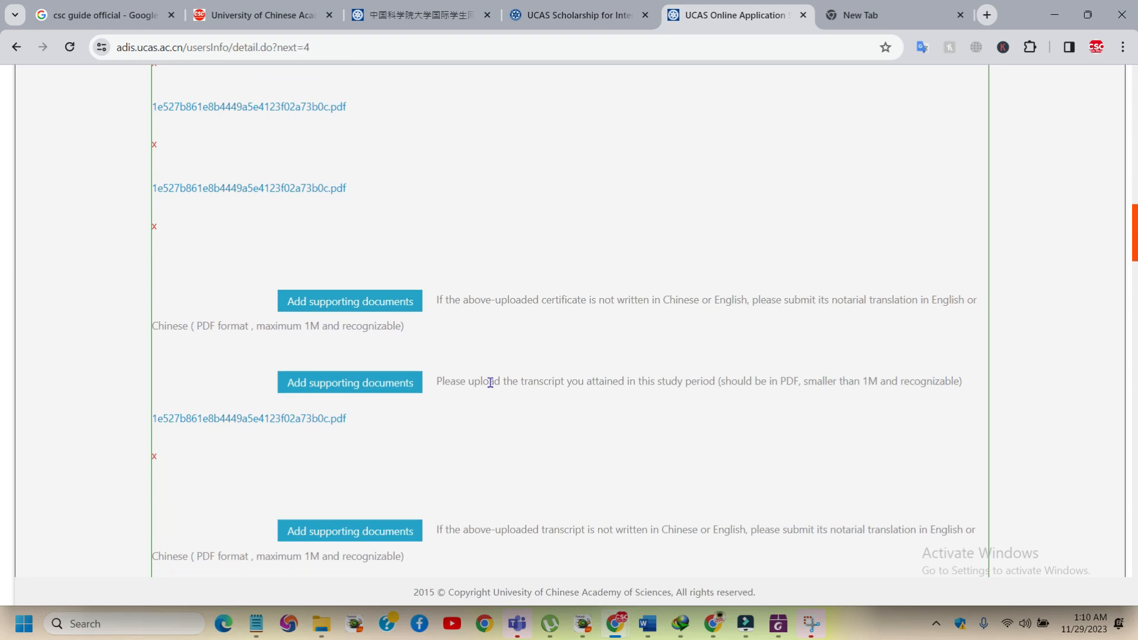
left_click_drag(470, 377, 593, 378)
scroll(593, 379, "down", 2)
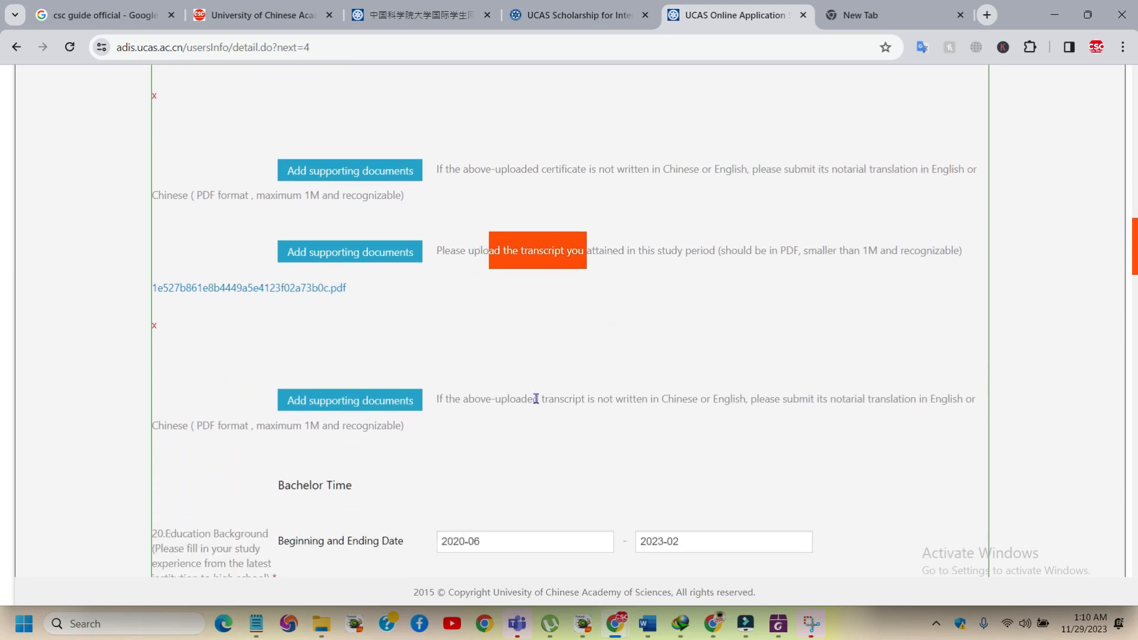
left_click_drag(498, 393, 603, 390)
left_click(503, 436)
left_click_drag(502, 246, 572, 246)
scroll(510, 380, "down", 2)
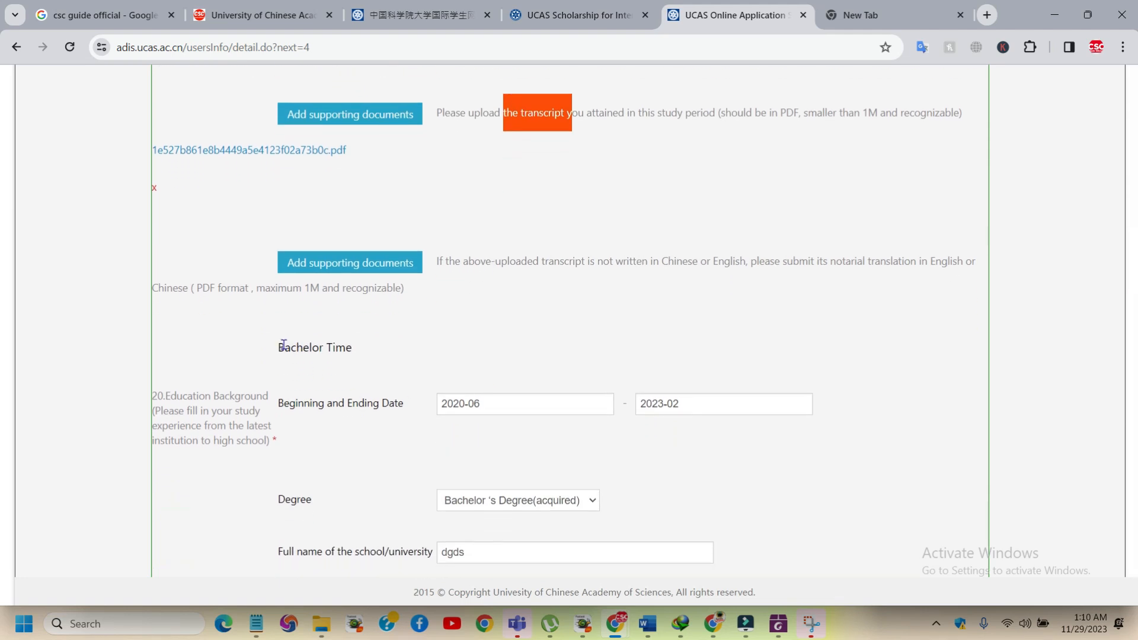
Review the Bachelor Time entry's dates, degree, school, country and major against the Master entry above it
left_click(280, 346)
left_click_drag(280, 345, 353, 346)
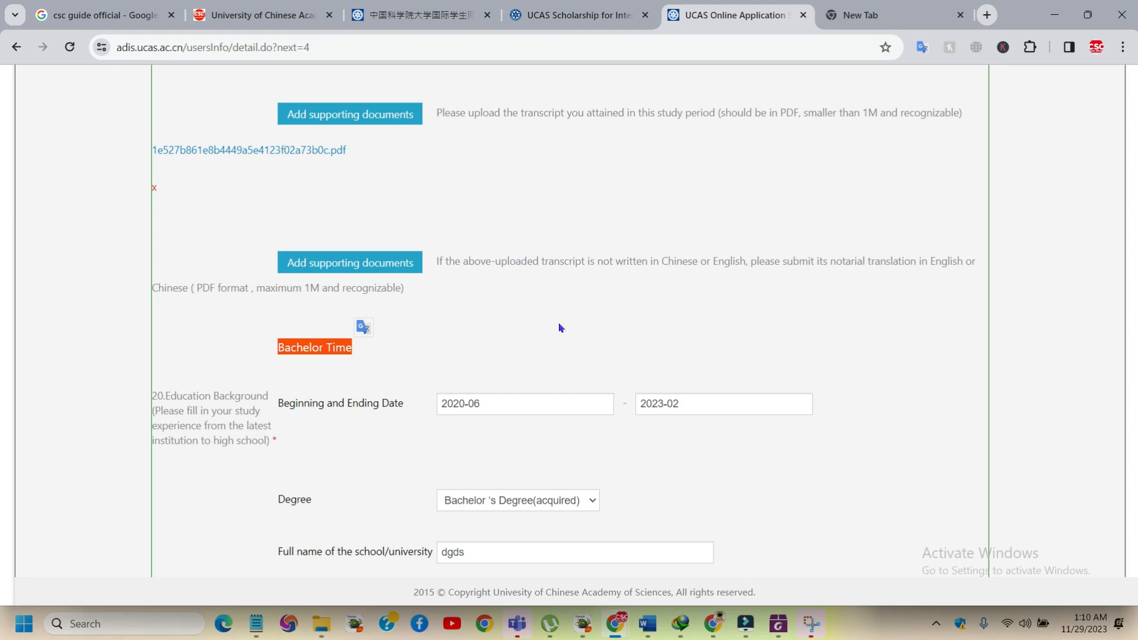
scroll(559, 327, "down", 1)
left_click(313, 291)
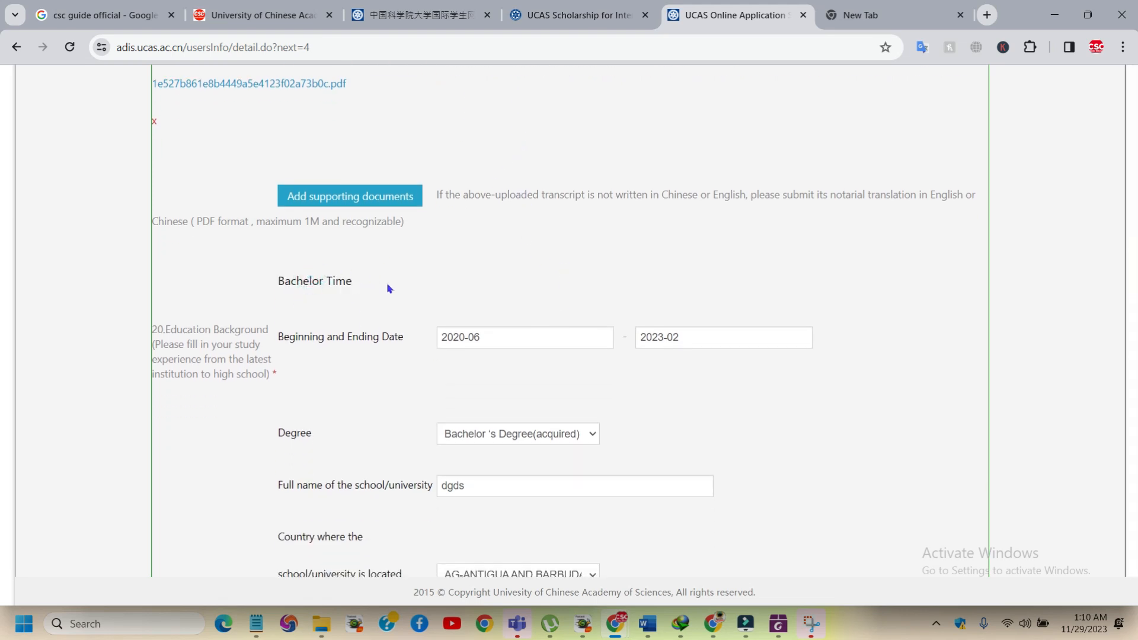
scroll(382, 287, "down", 1)
scroll(475, 117, "up", 3)
scroll(415, 402, "up", 4)
scroll(349, 437, "down", 8)
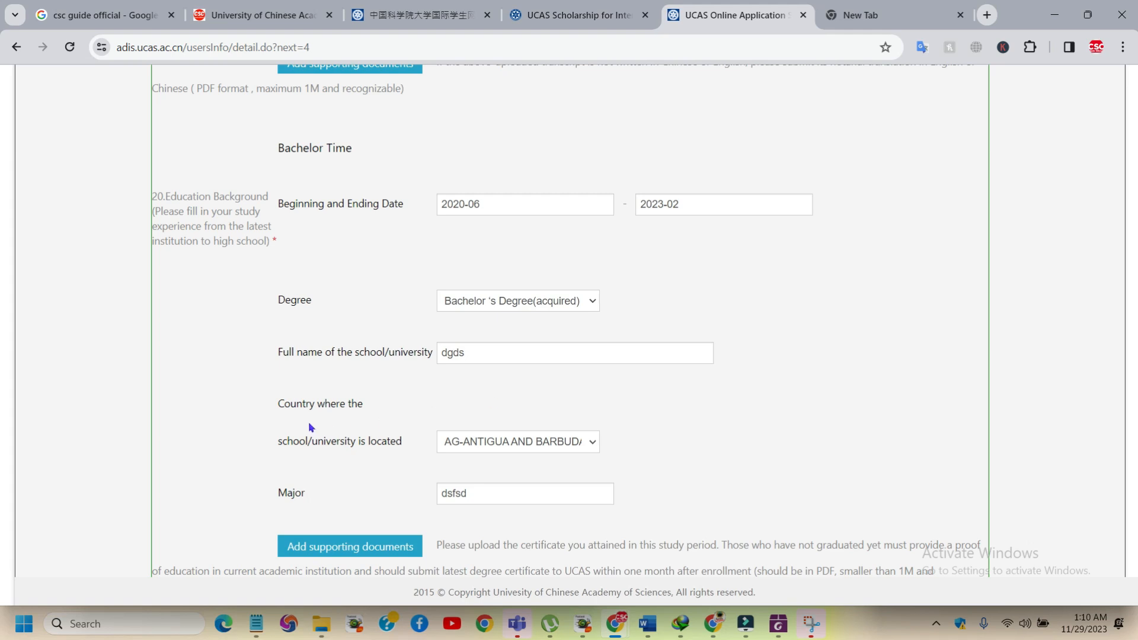
scroll(403, 426, "down", 1)
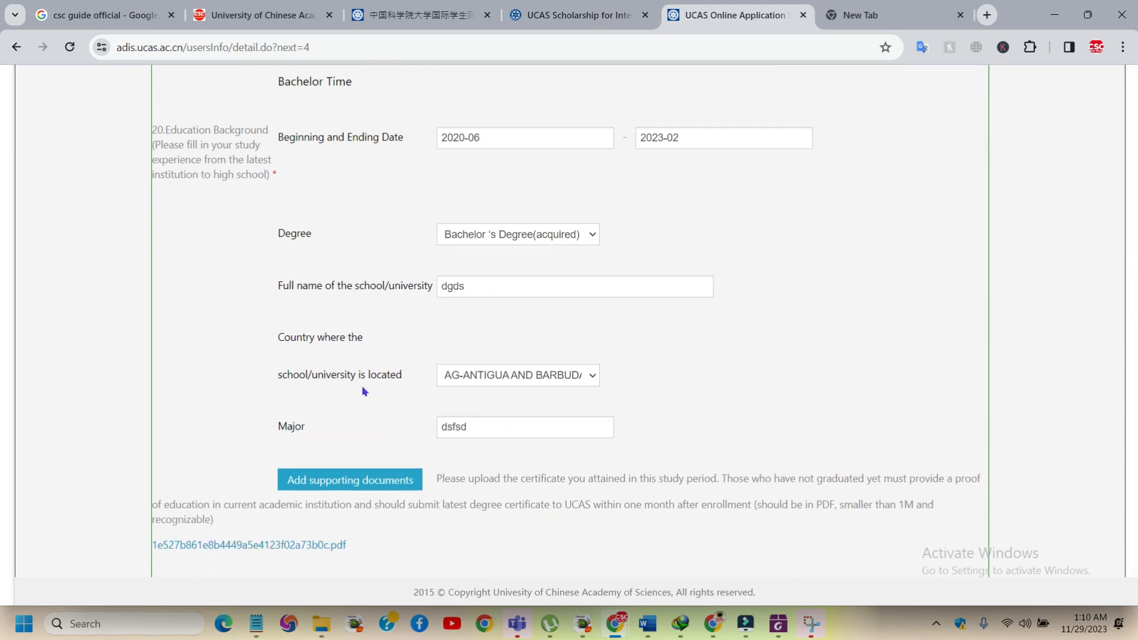
Look through the country and degree choices of the Bachelor Time entry, keeping the current selections
left_click(479, 377)
scroll(503, 314, "up", 10)
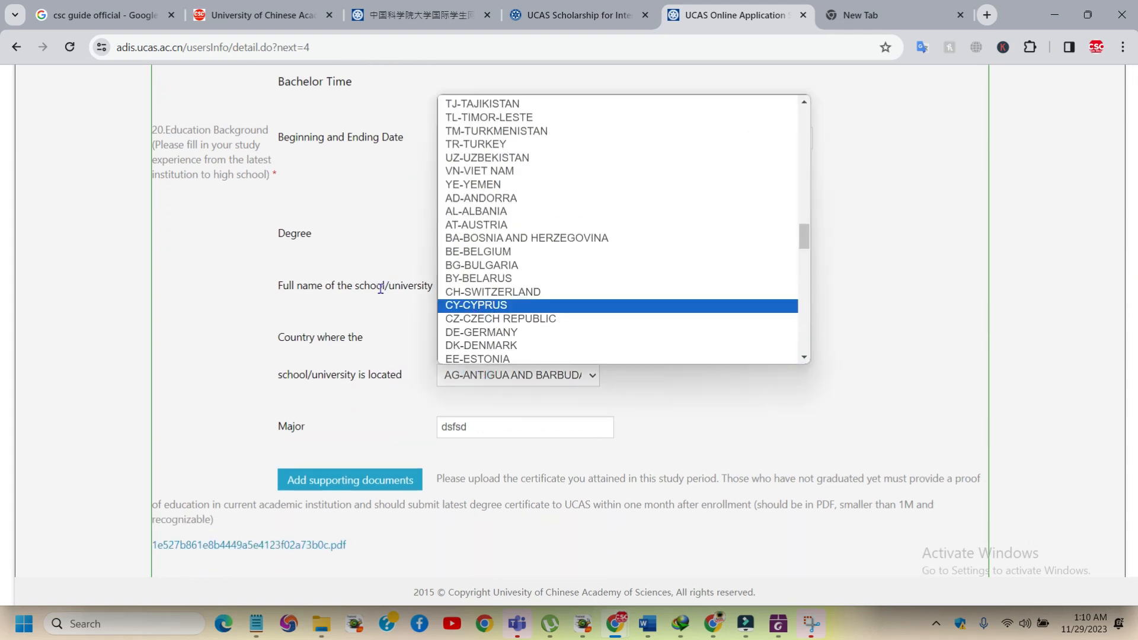
left_click(346, 240)
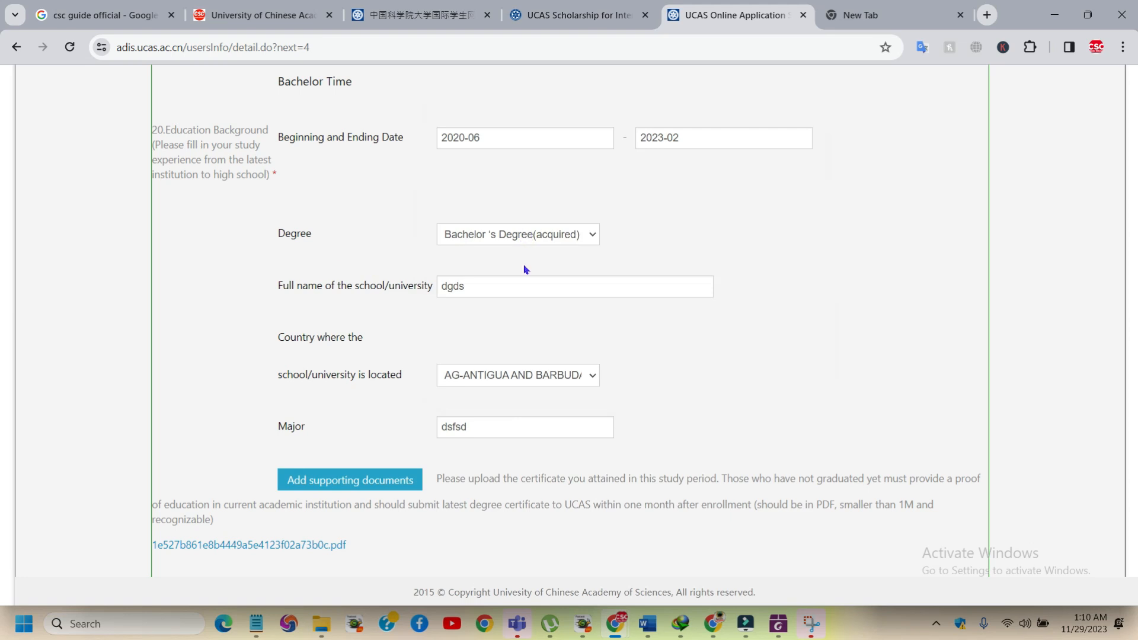
left_click(508, 241)
left_click(507, 234)
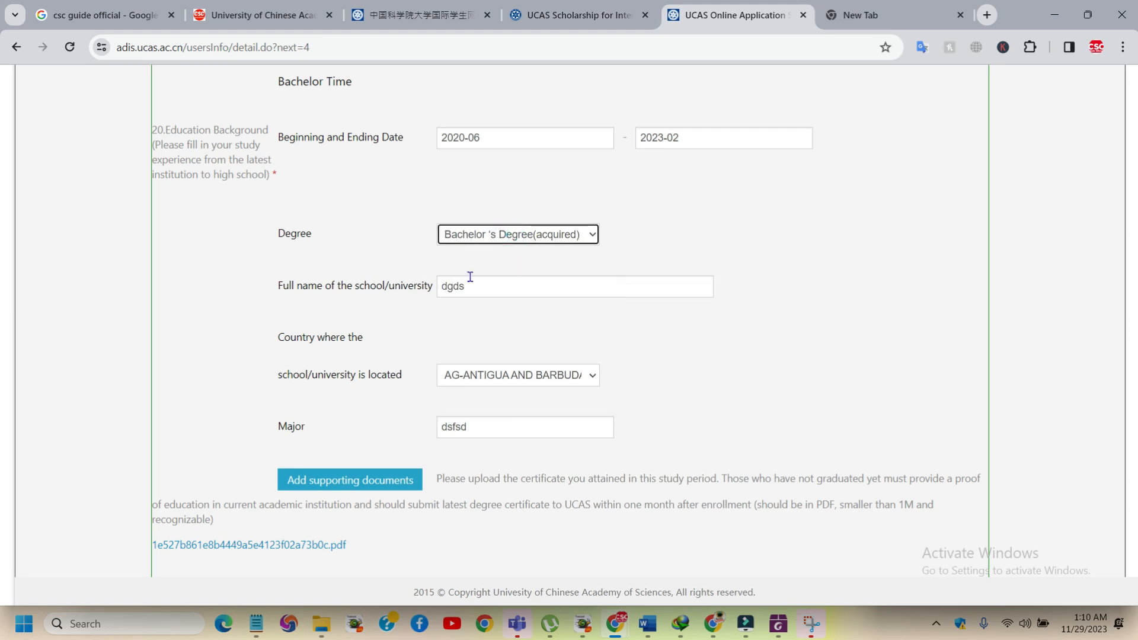
left_click(501, 376)
scroll(618, 269, "down", 5)
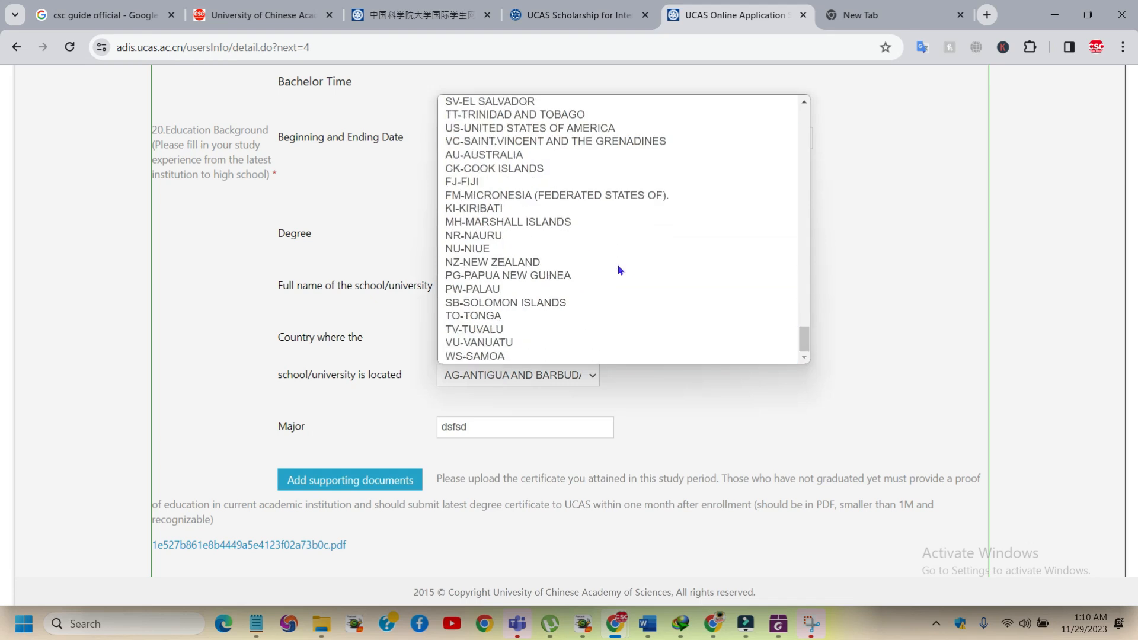
scroll(629, 276, "up", 10)
left_click(348, 331)
Recheck the Master and Bachelor education entries and view the school country choices without changing them
scroll(468, 368, "up", 4)
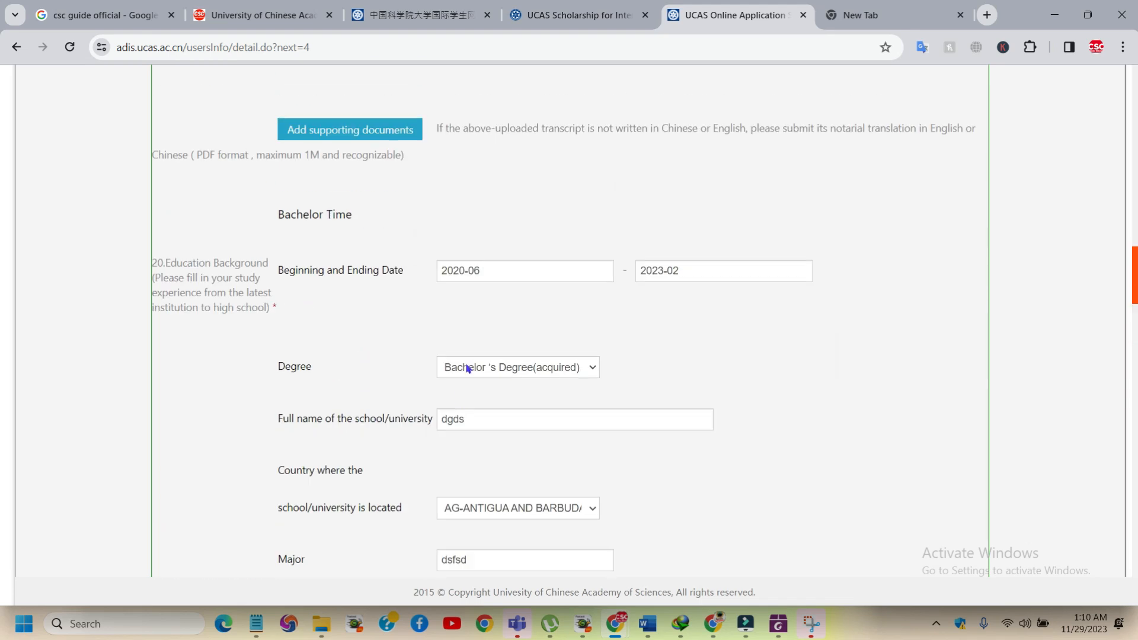
scroll(661, 420, "down", 2)
scroll(664, 427, "up", 5)
scroll(664, 424, "up", 5)
scroll(524, 455, "down", 2)
scroll(542, 248, "up", 3)
left_click(521, 305)
left_click(404, 341)
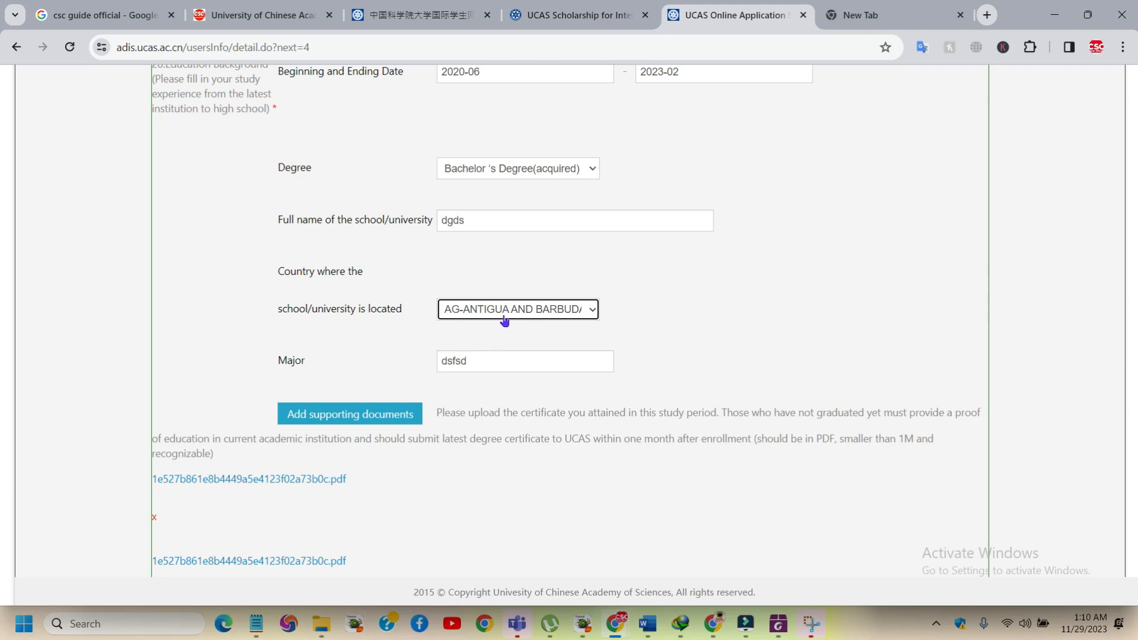
Review the Bachelor Time certificate and transcript upload requirements and the Current Occupation fields below them
scroll(522, 373, "down", 8)
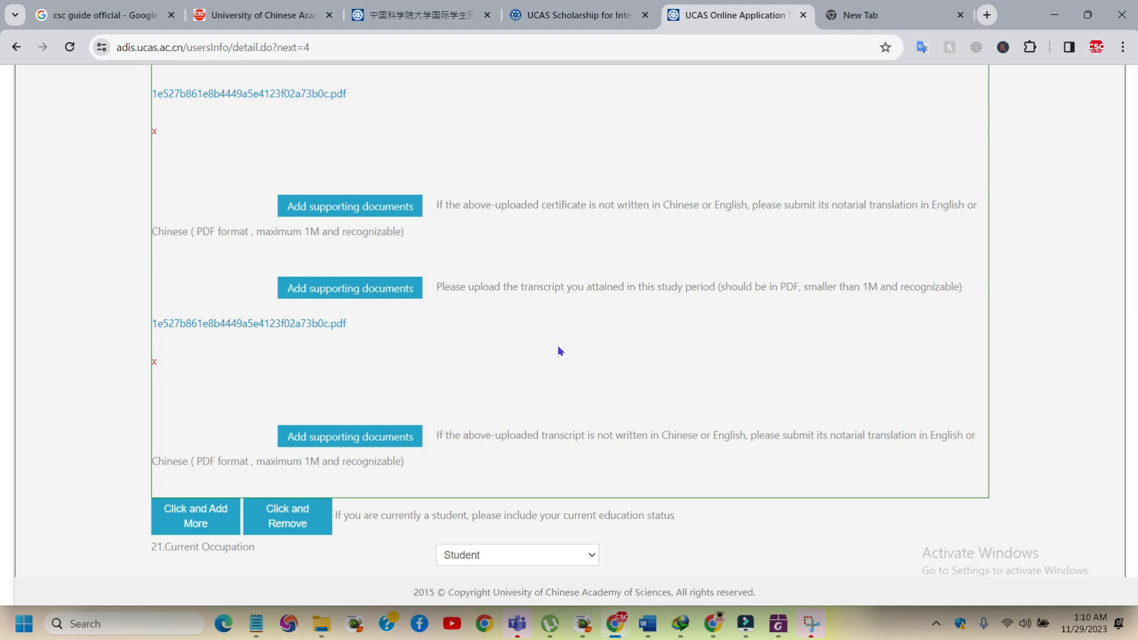
scroll(554, 274, "up", 5)
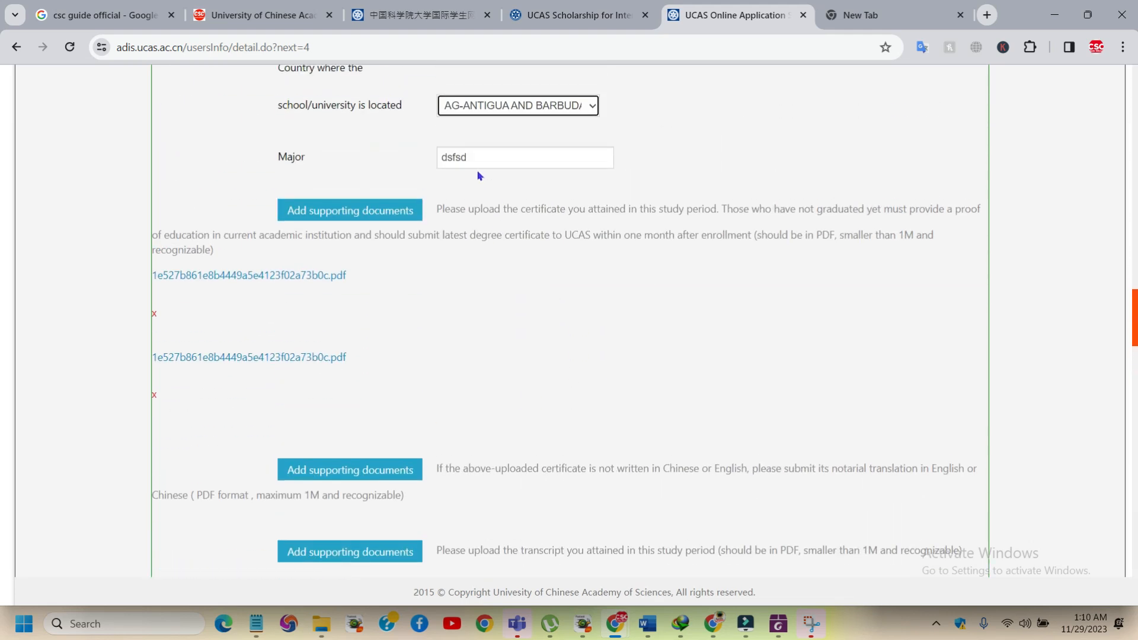
scroll(522, 374, "down", 4)
scroll(523, 373, "down", 3)
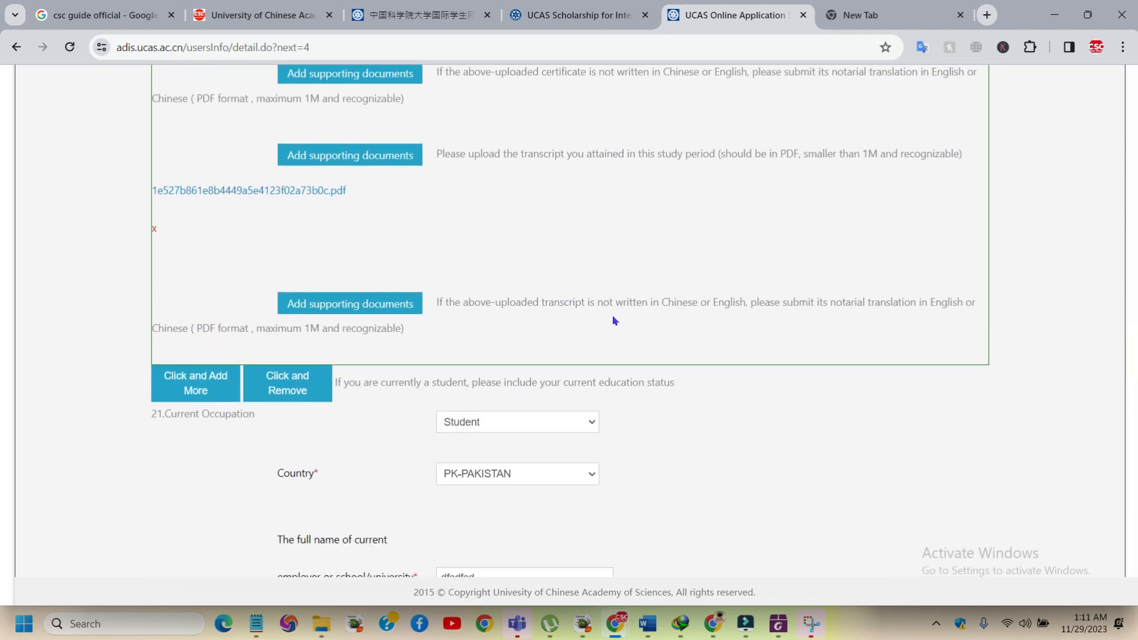
scroll(507, 346, "down", 2)
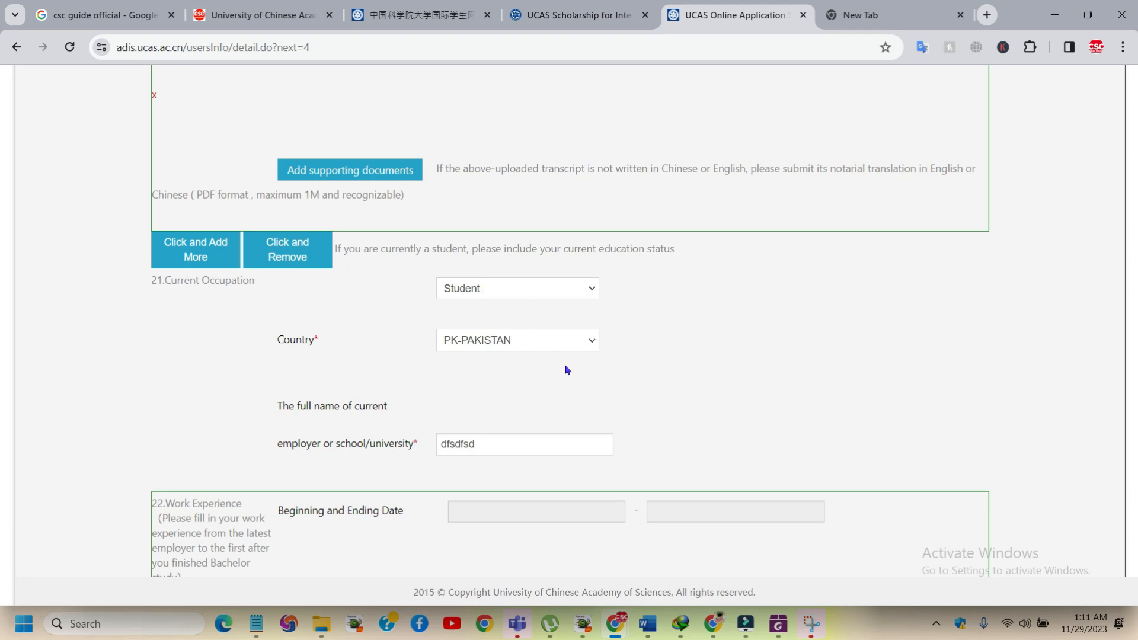
scroll(477, 322, "down", 2)
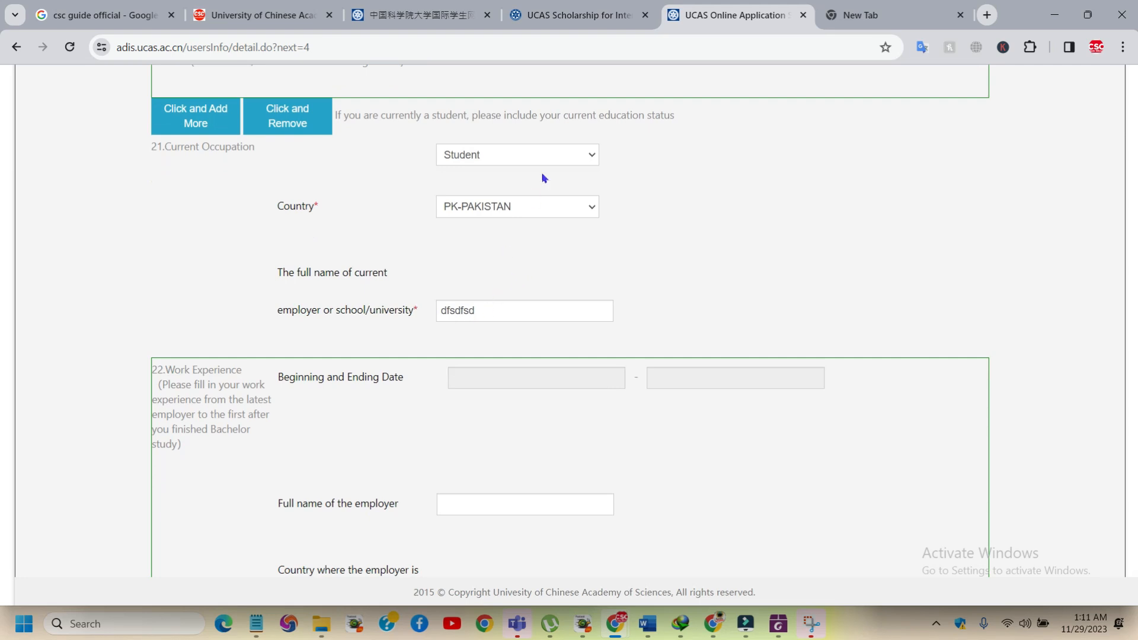
Set the country under Current Occupation to CN-CHINA
left_click(536, 207)
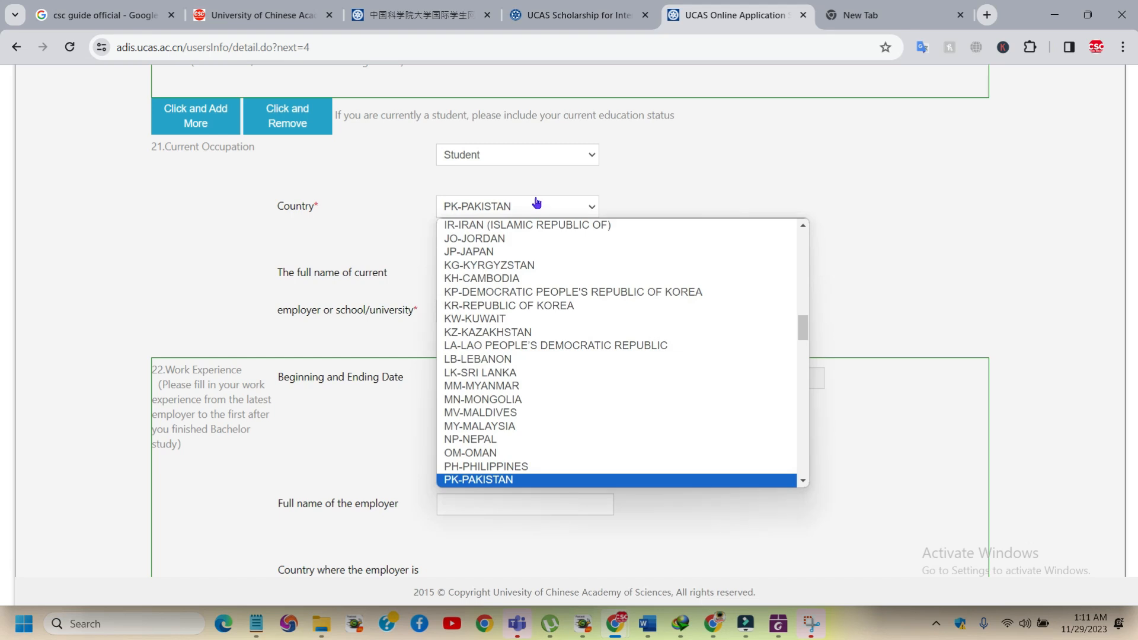
key("c")
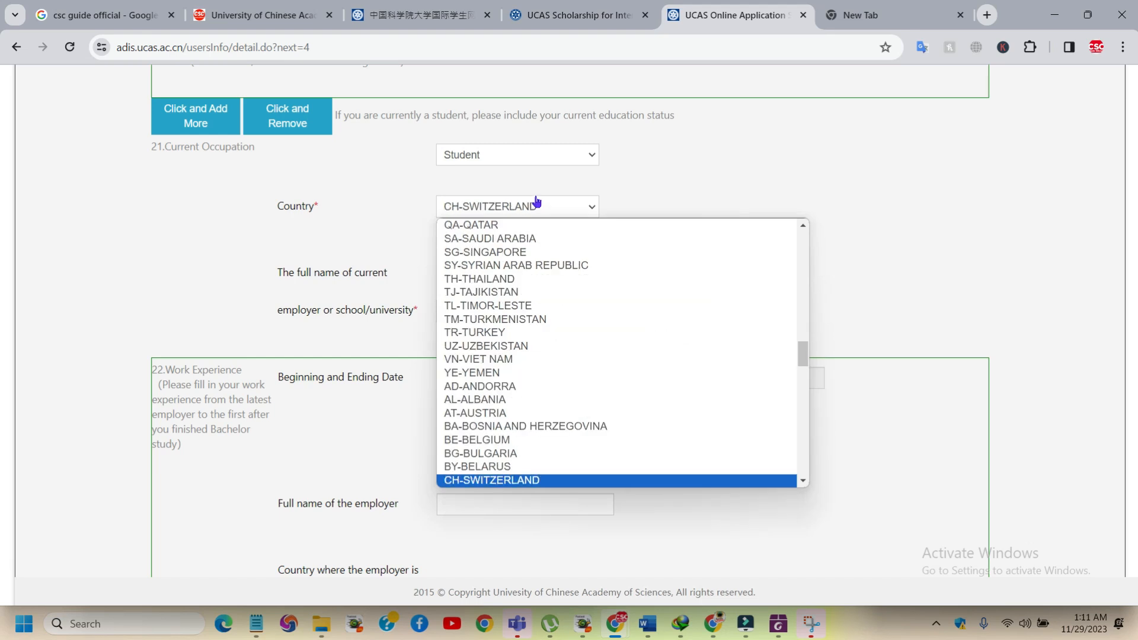
scroll(557, 356, "down", 10)
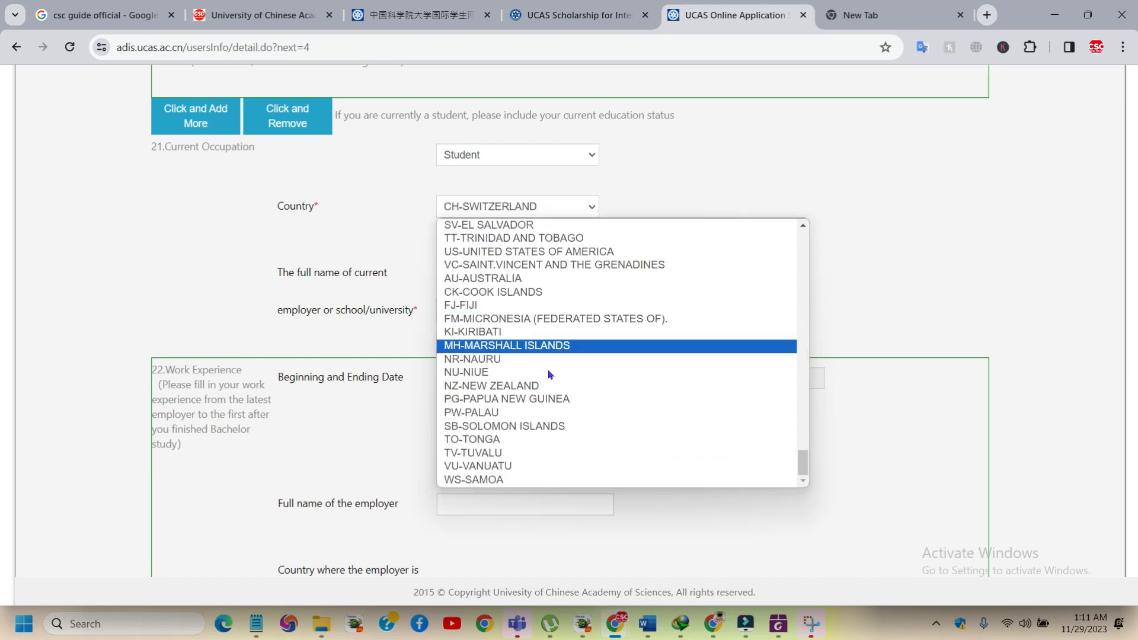
scroll(569, 394, "up", 8)
scroll(567, 391, "down", 3)
scroll(563, 382, "up", 15)
scroll(560, 374, "up", 6)
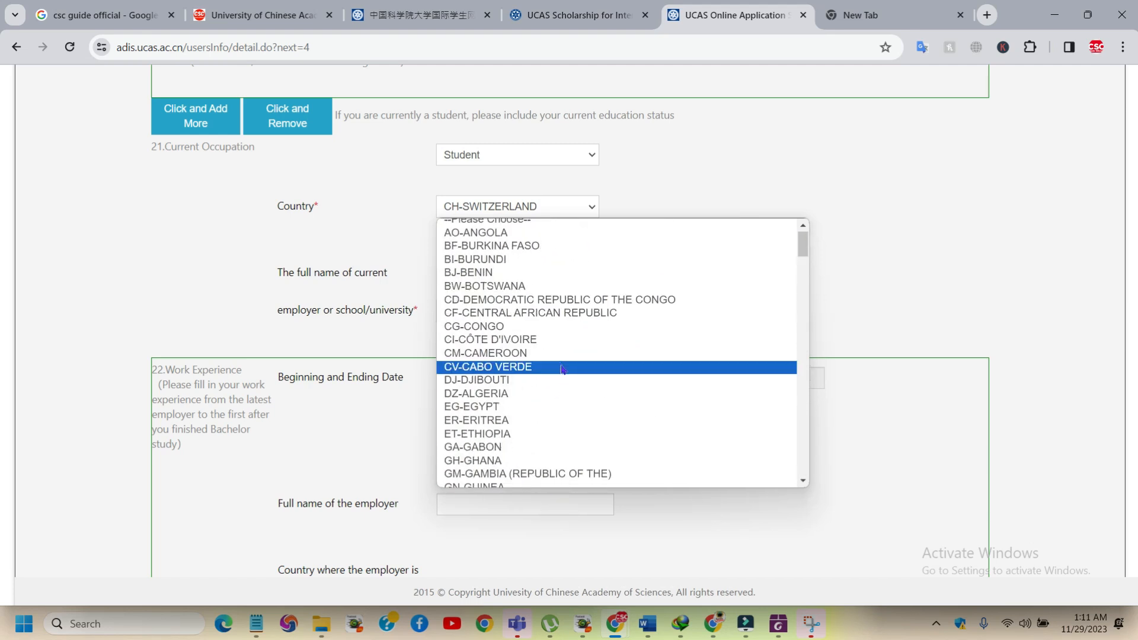
key("c")
key("c")
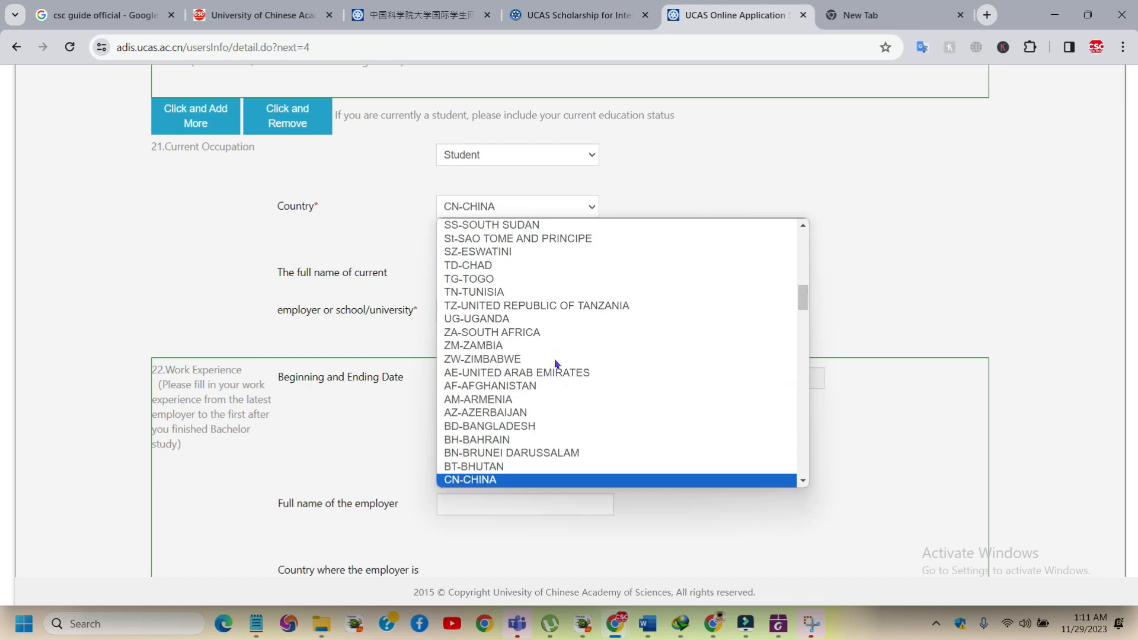
left_click(501, 479)
Check the current employer or school/university name, keep it, and examine the Work Experience and Language Skill fields
left_click(508, 306)
left_click(638, 271)
left_click(487, 310)
double_click(506, 309)
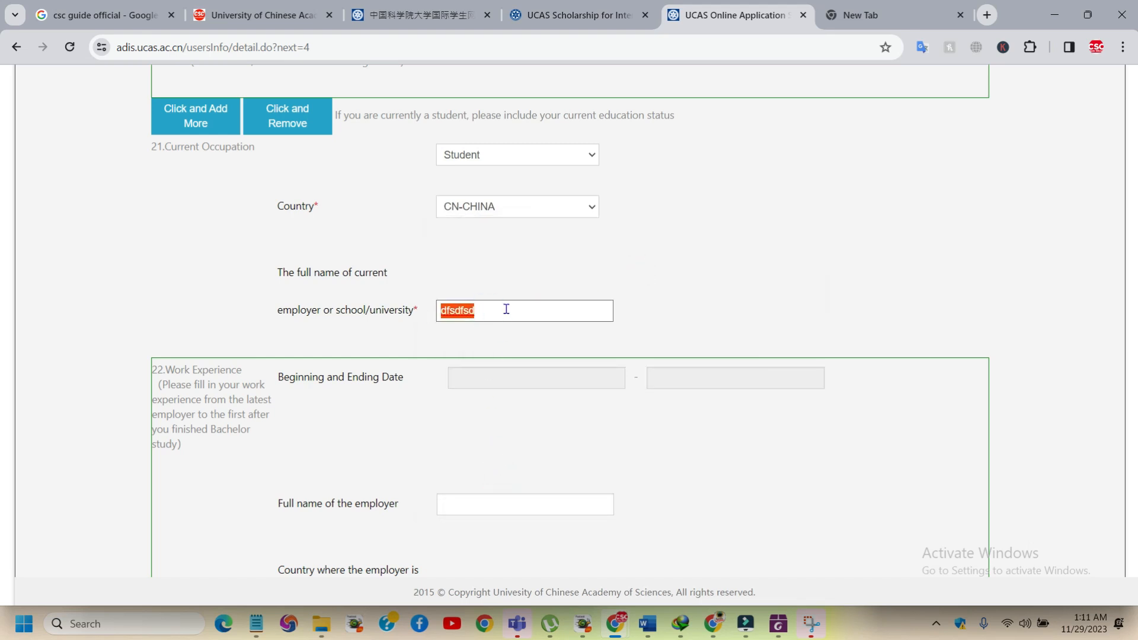
scroll(543, 325, "down", 2)
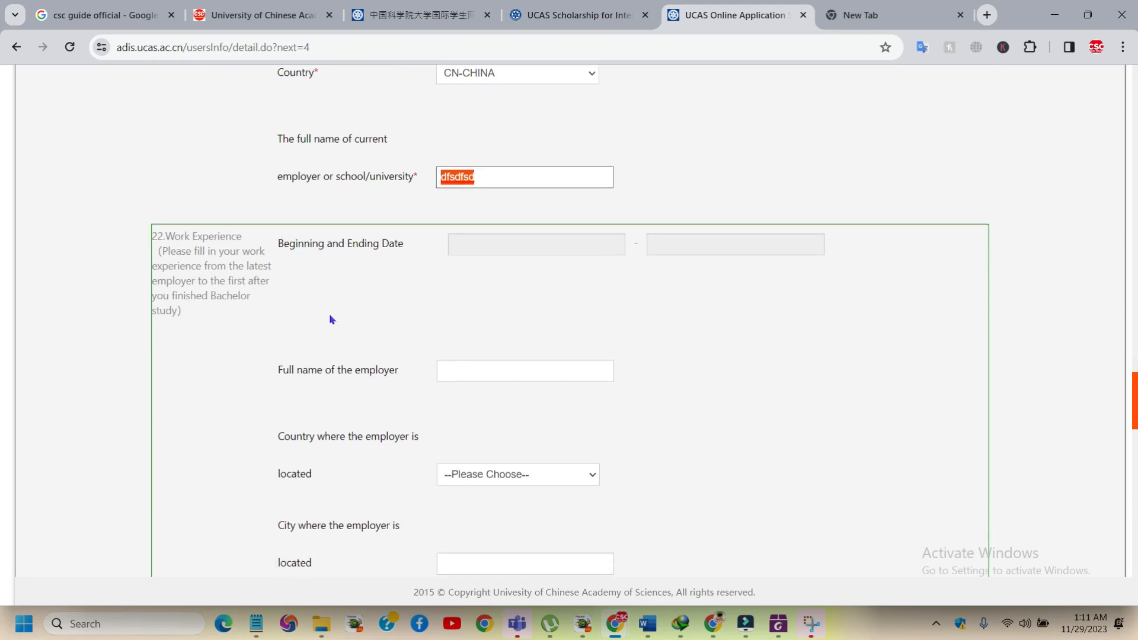
scroll(475, 274, "down", 4)
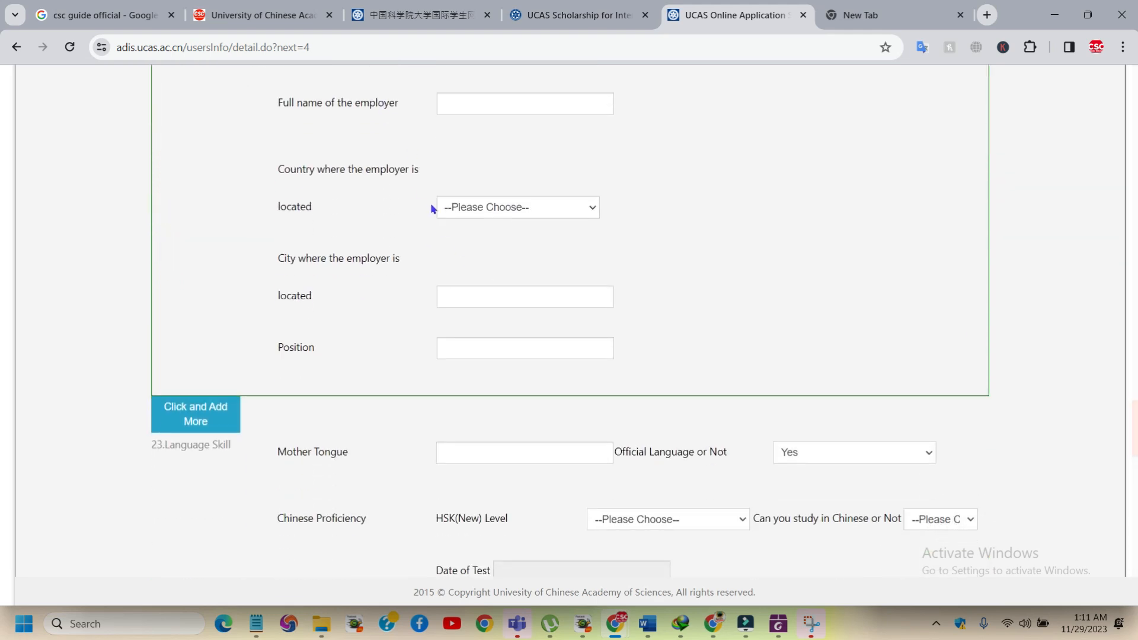
scroll(457, 214, "up", 3)
scroll(452, 333, "down", 6)
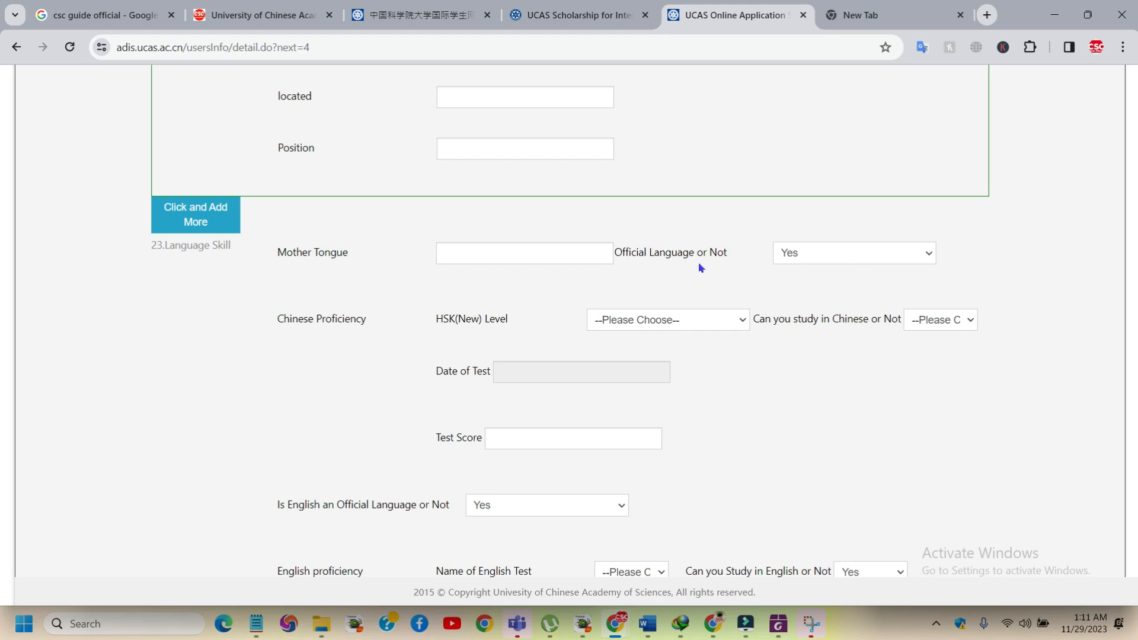
Mark the mother tongue as not an official language and set the HSK(New) Level to 1
left_click(818, 252)
left_click(803, 296)
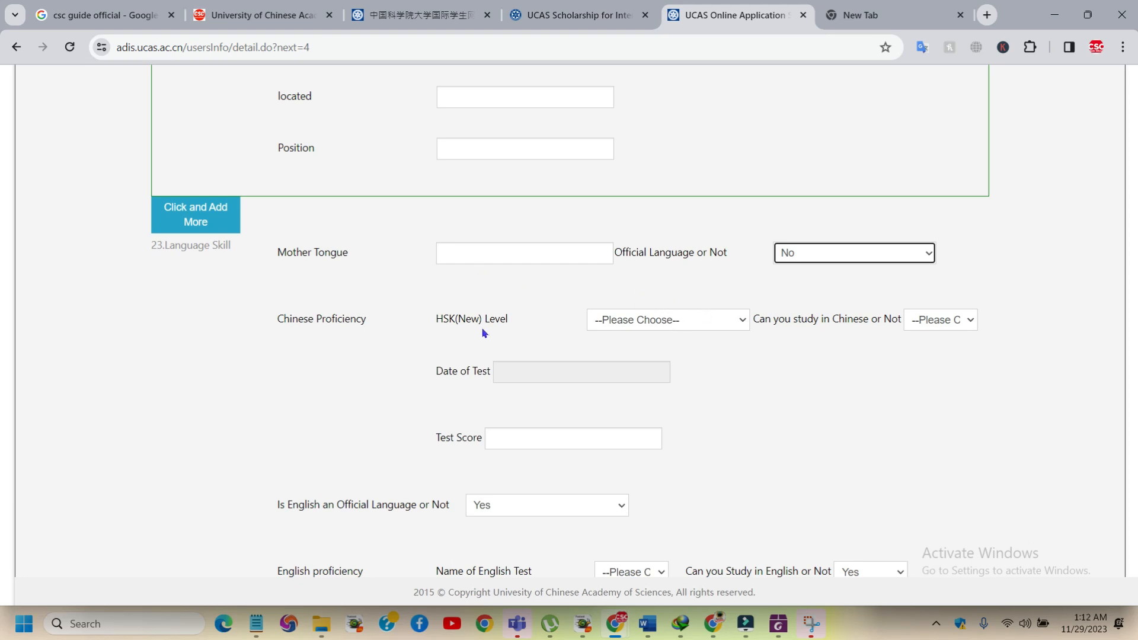
left_click(695, 324)
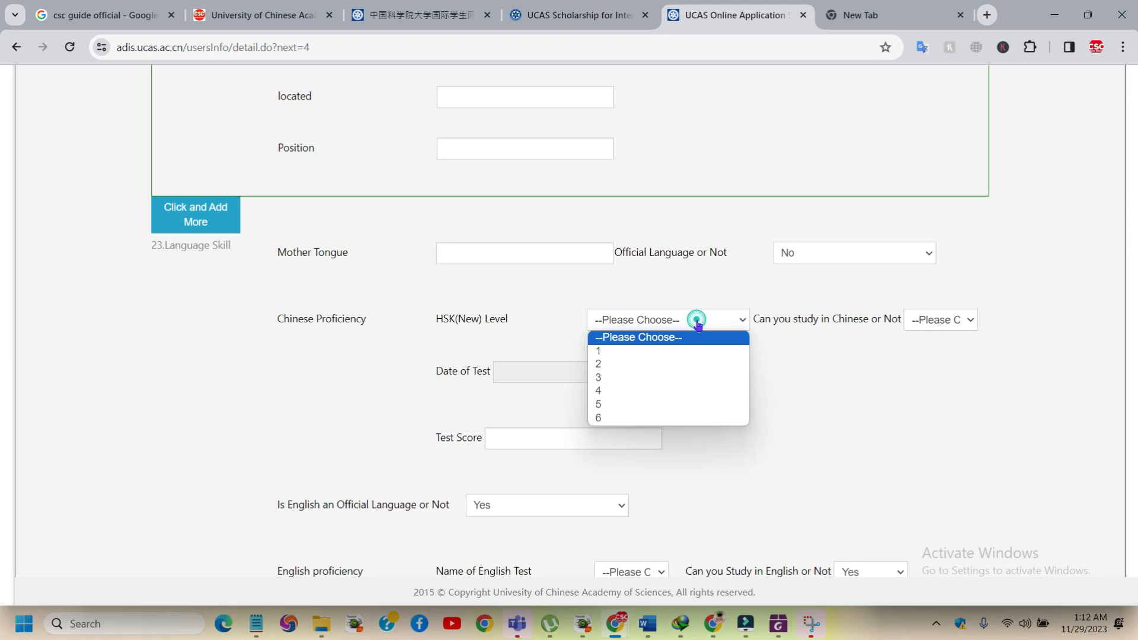
left_click(633, 351)
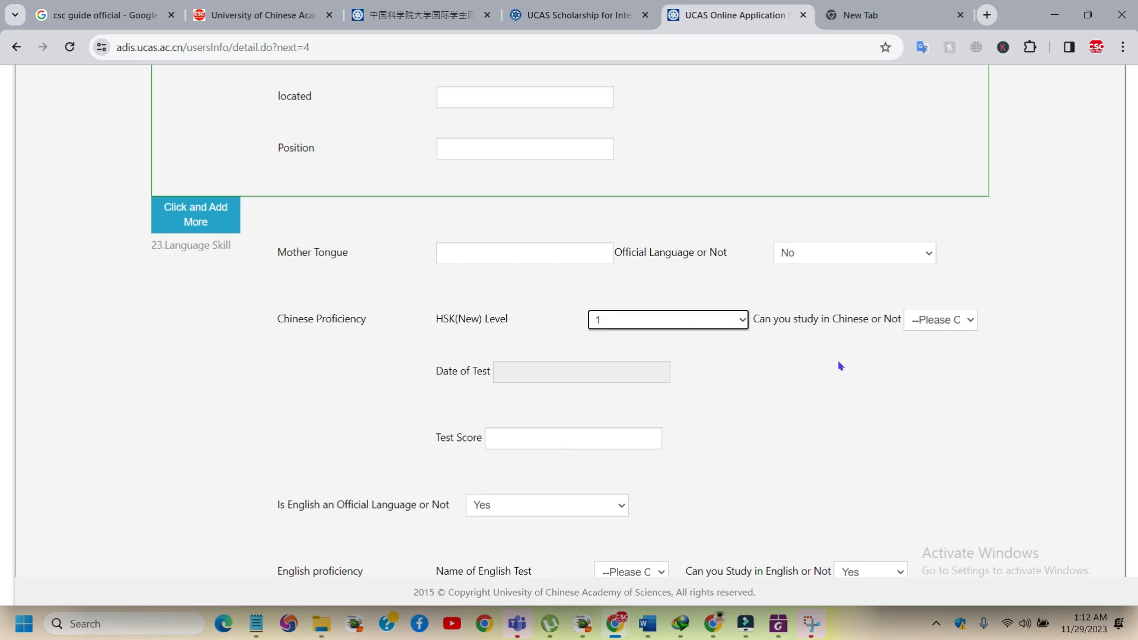
Keep English as an official language at Yes and view the English test choices without selecting one
scroll(830, 361, "down", 2)
scroll(666, 349, "down", 2)
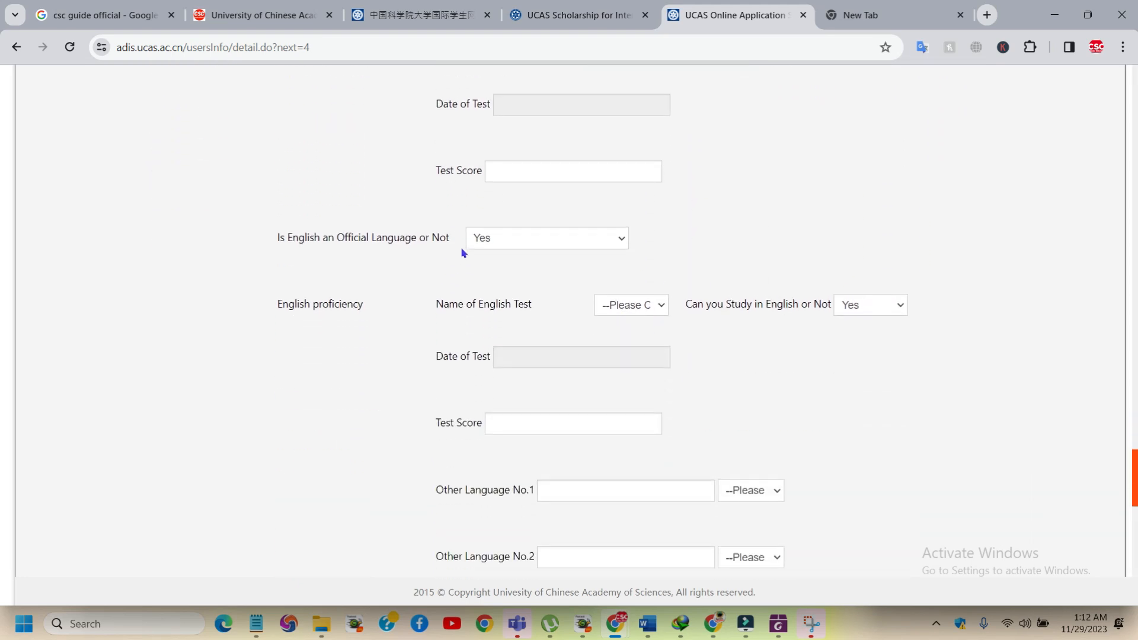
left_click(532, 240)
left_click(494, 269)
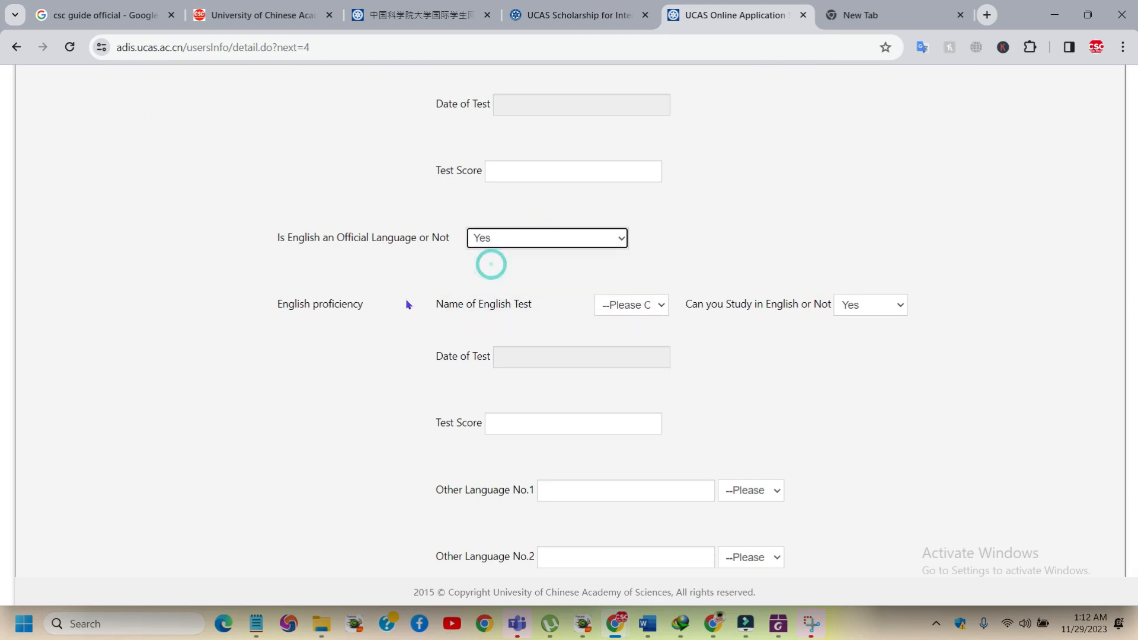
left_click(646, 306)
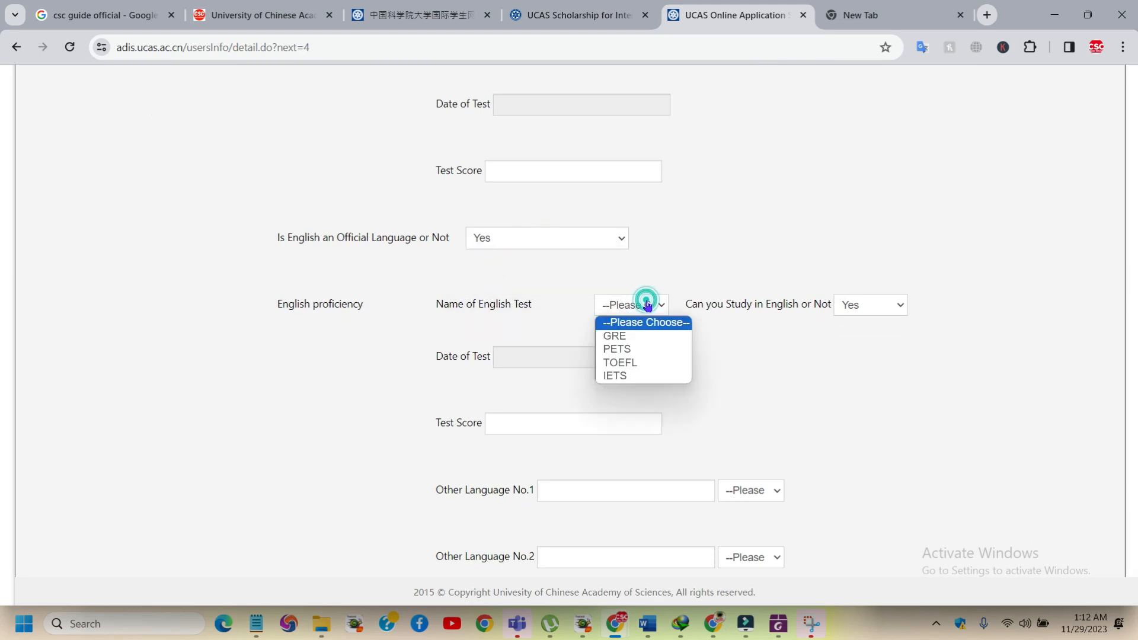
left_click(771, 337)
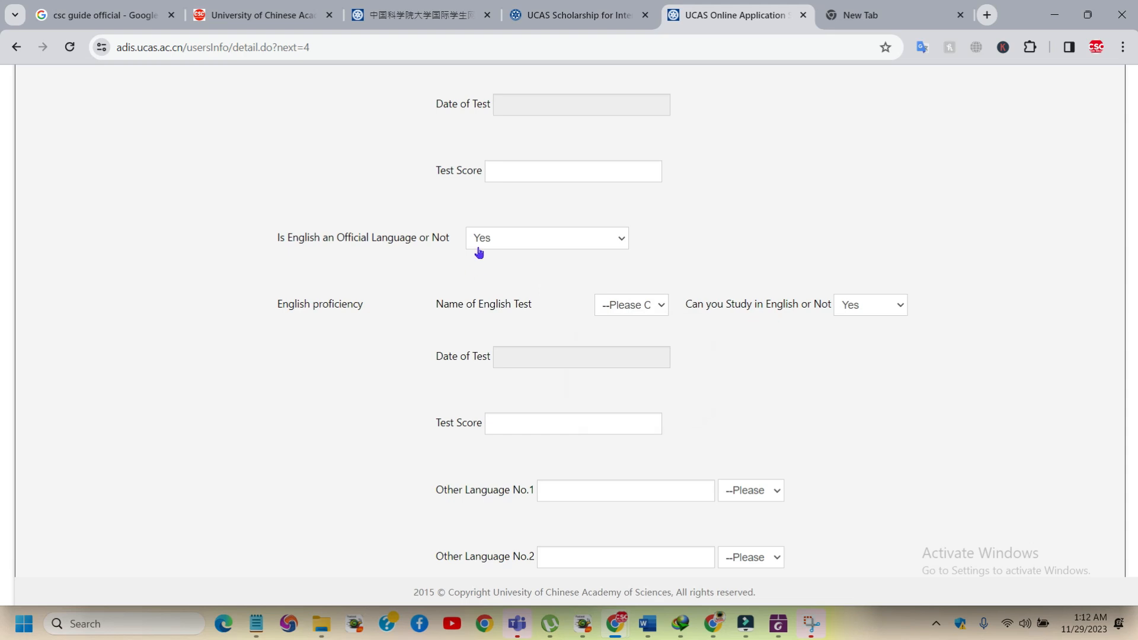
left_click(646, 314)
left_click(781, 376)
left_click(736, 344)
Review the Other Language, Specialty/Hobby and Representative Published Papers/Works fields, then recheck the Chinese proficiency entries
scroll(593, 320, "down", 3)
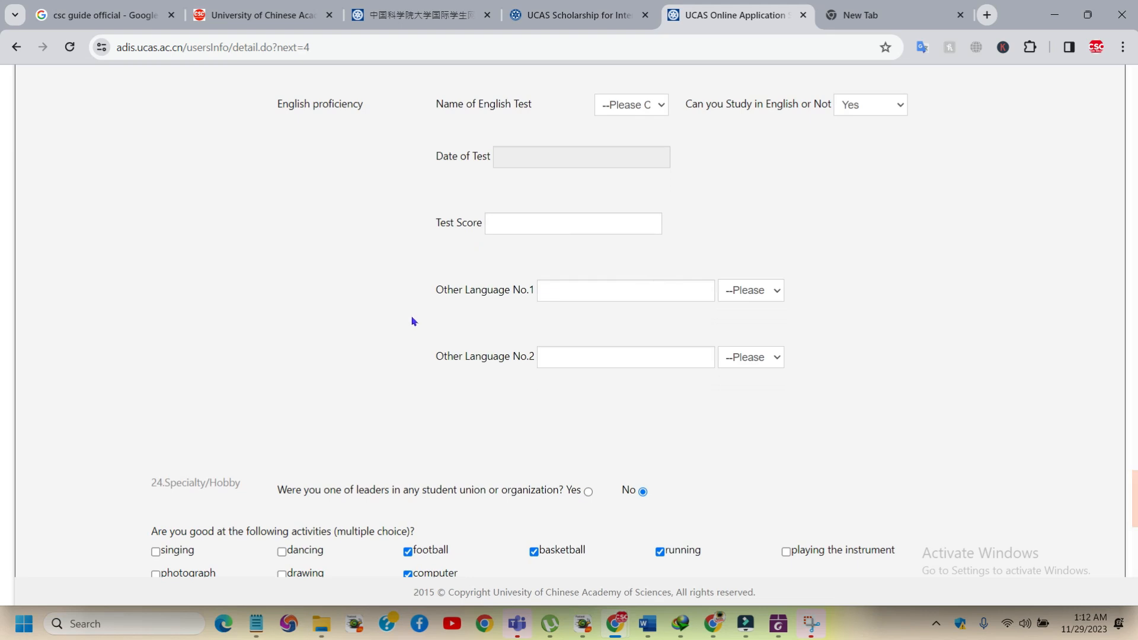
scroll(531, 303, "down", 3)
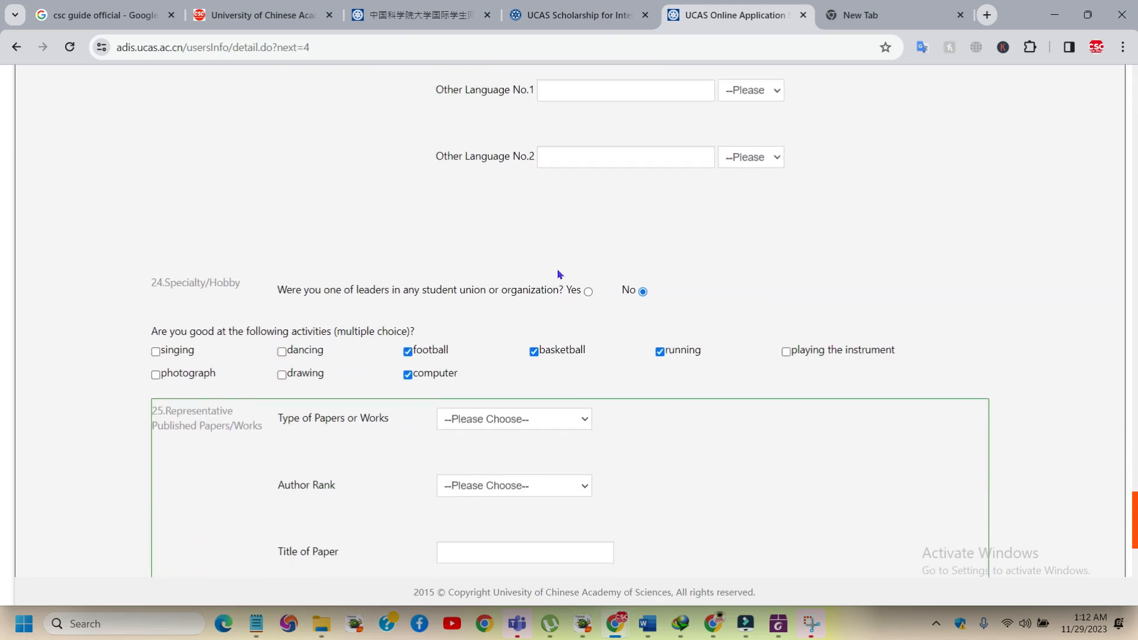
scroll(503, 351, "down", 8)
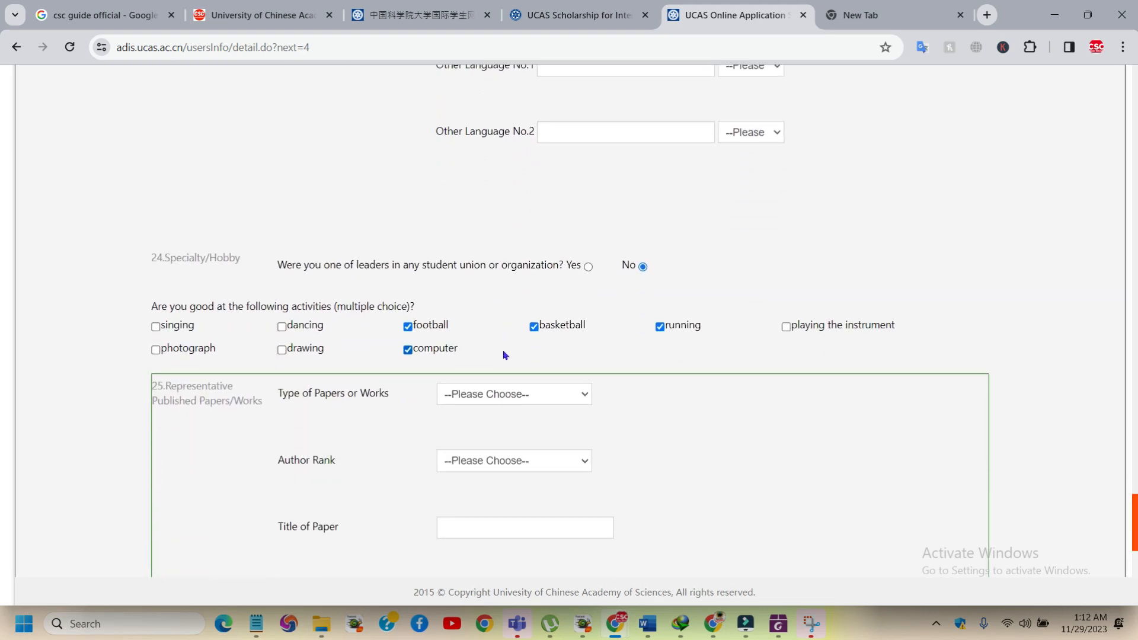
scroll(581, 297, "up", 6)
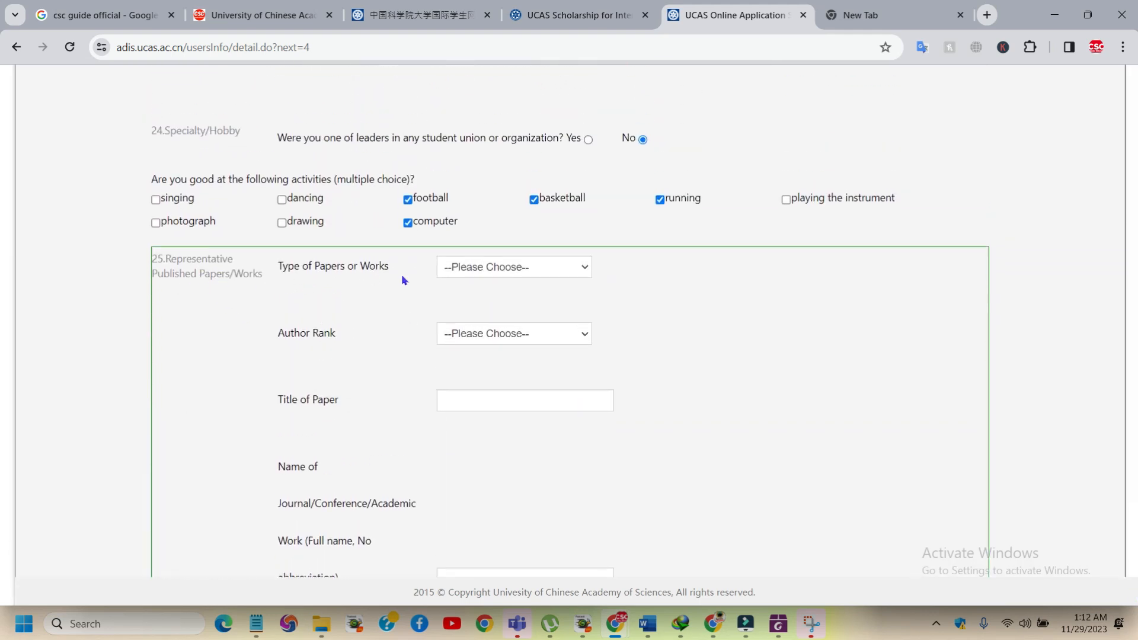
scroll(463, 263, "down", 1)
scroll(504, 249, "down", 2)
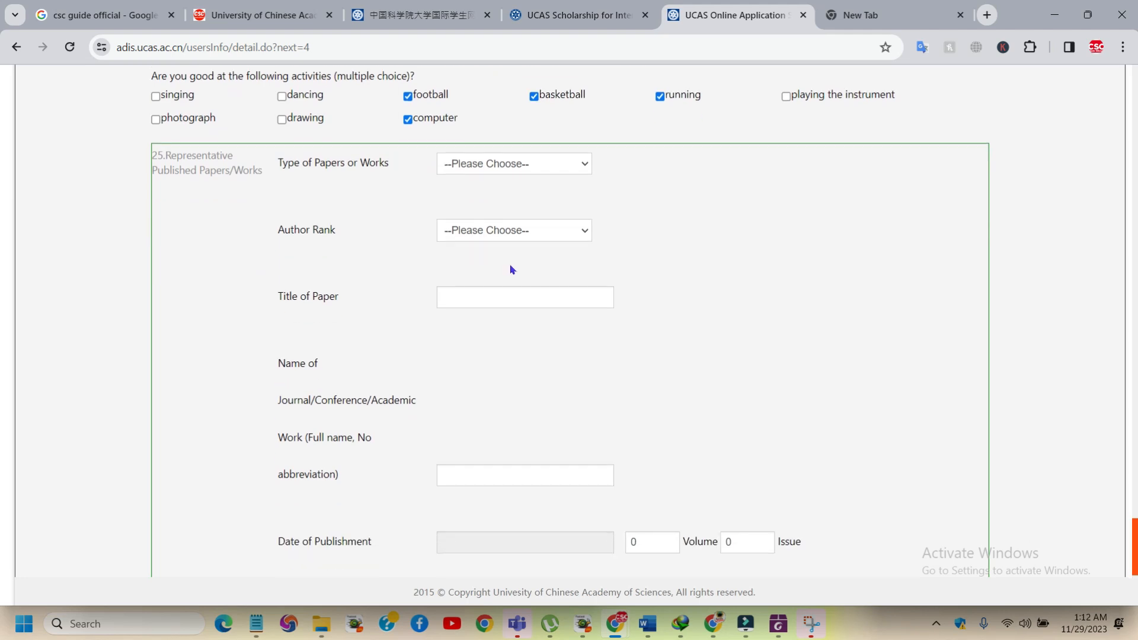
scroll(513, 319, "down", 3)
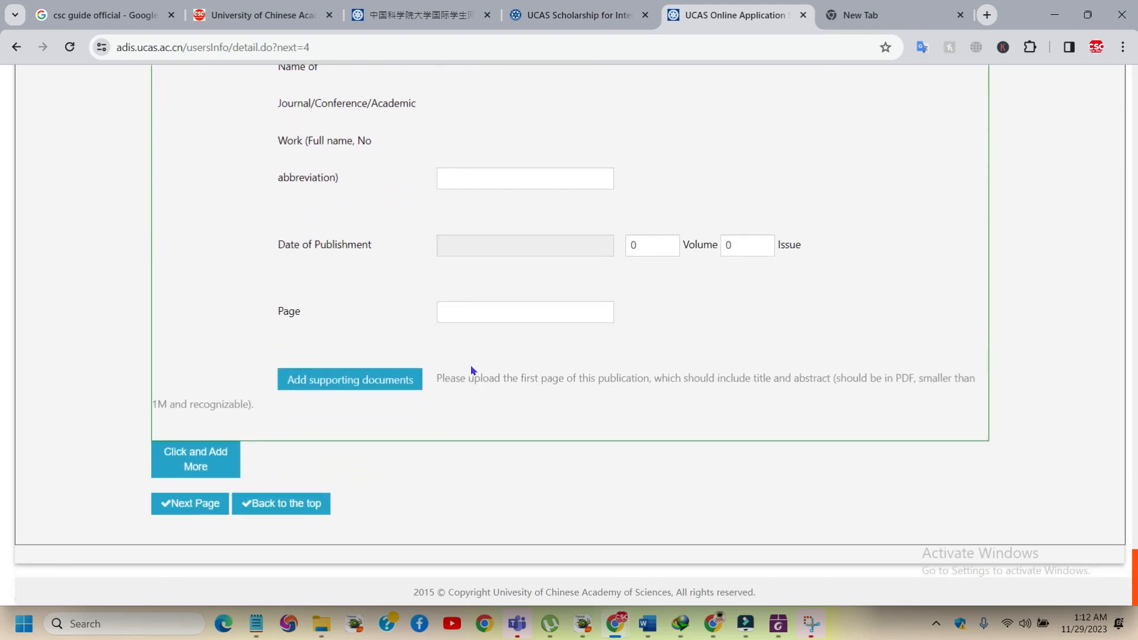
scroll(634, 340, "up", 15)
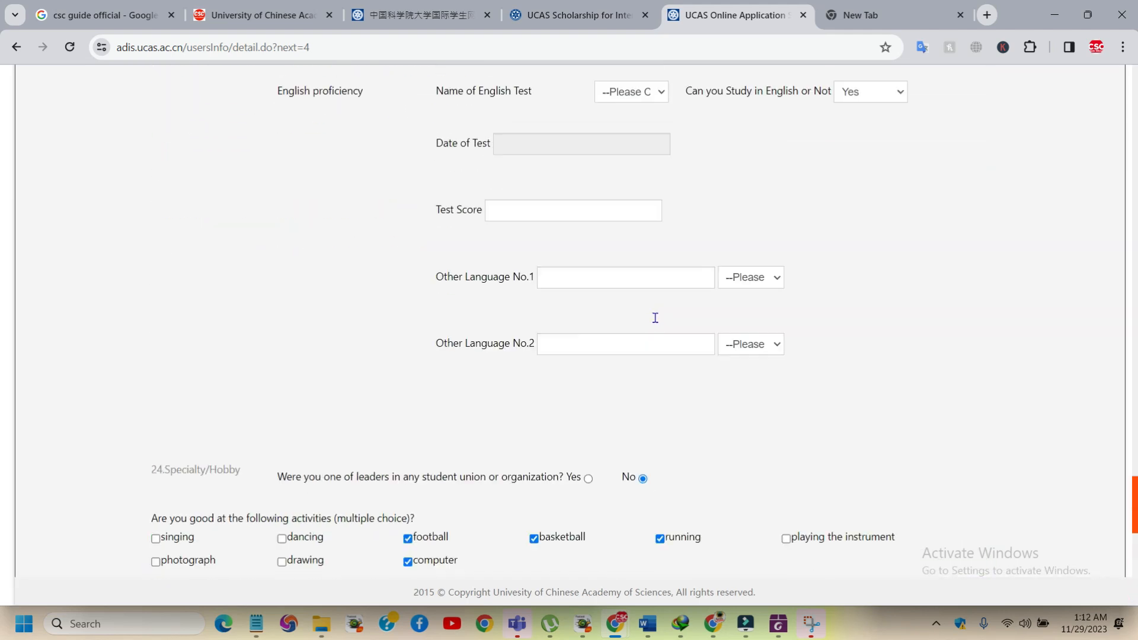
scroll(651, 324, "up", 7)
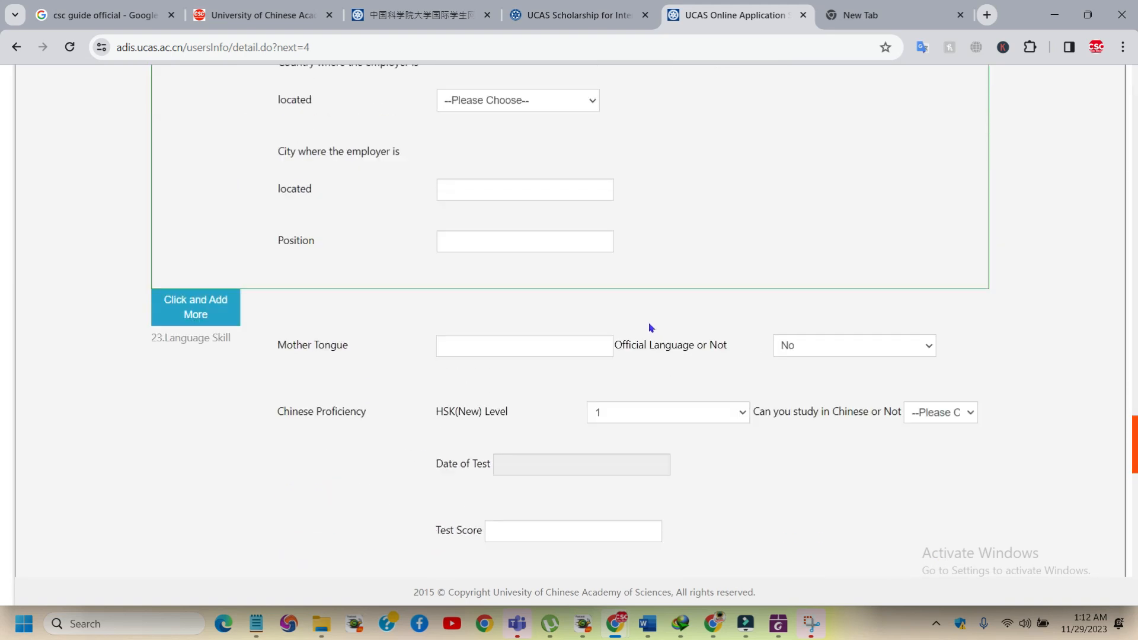
scroll(652, 329, "down", 10)
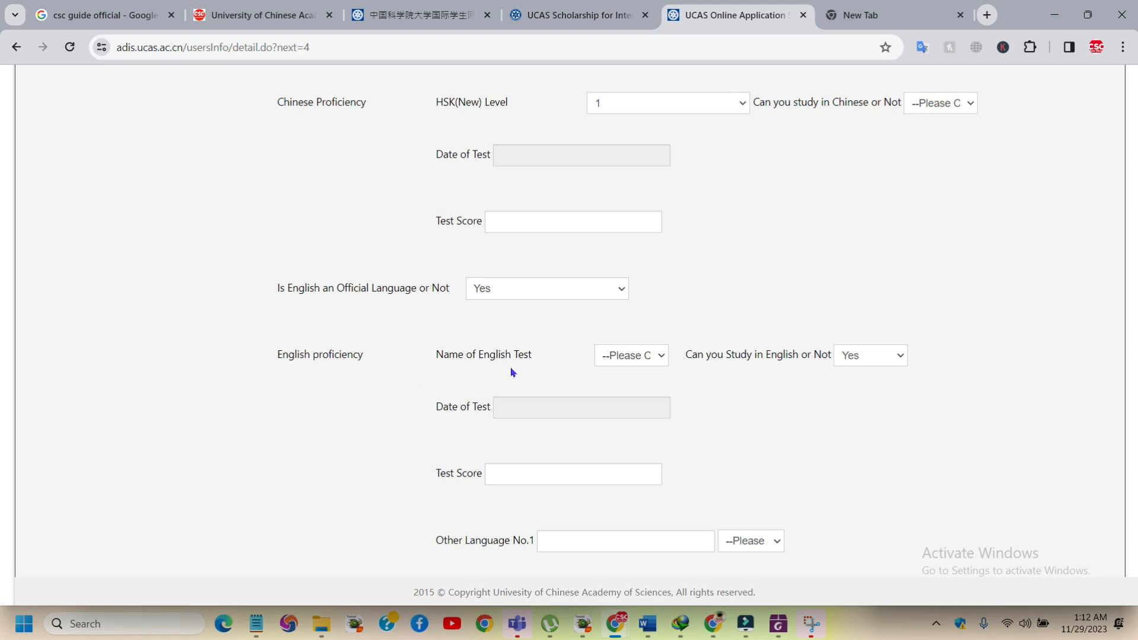
Set the name of the English test under English proficiency to IETS
left_click(607, 355)
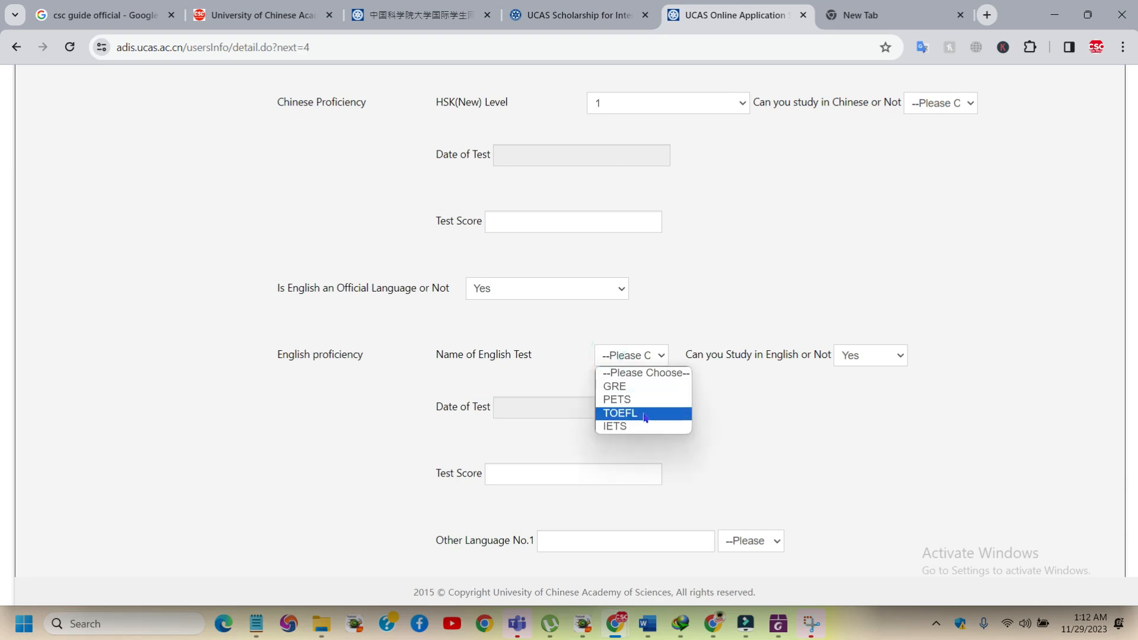
left_click(633, 432)
left_click(538, 413)
left_click(737, 428)
scroll(503, 414, "down", 2)
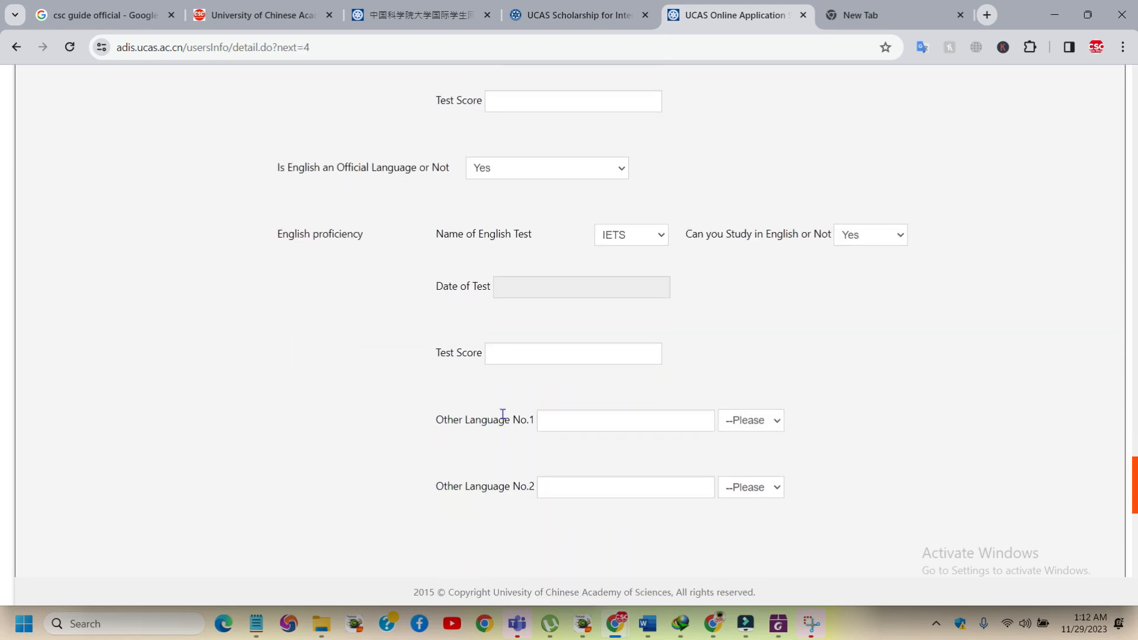
Set the proficiency of Other Language No.1 to Fluent, leaving the language name empty
left_click(655, 403)
left_click(735, 411)
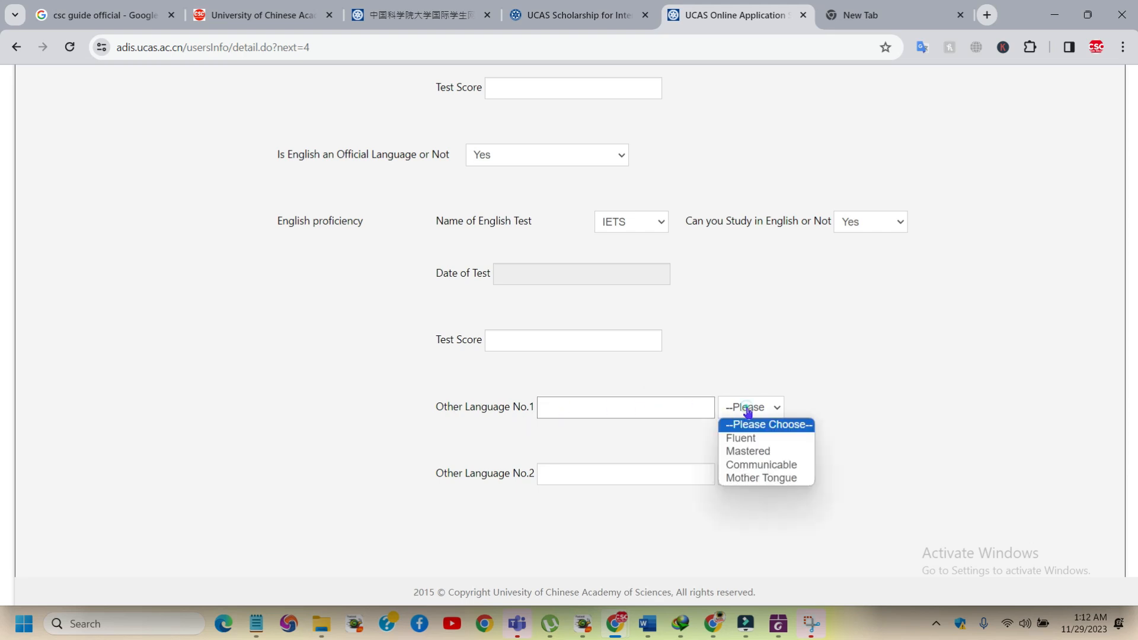
left_click(766, 440)
left_click(630, 407)
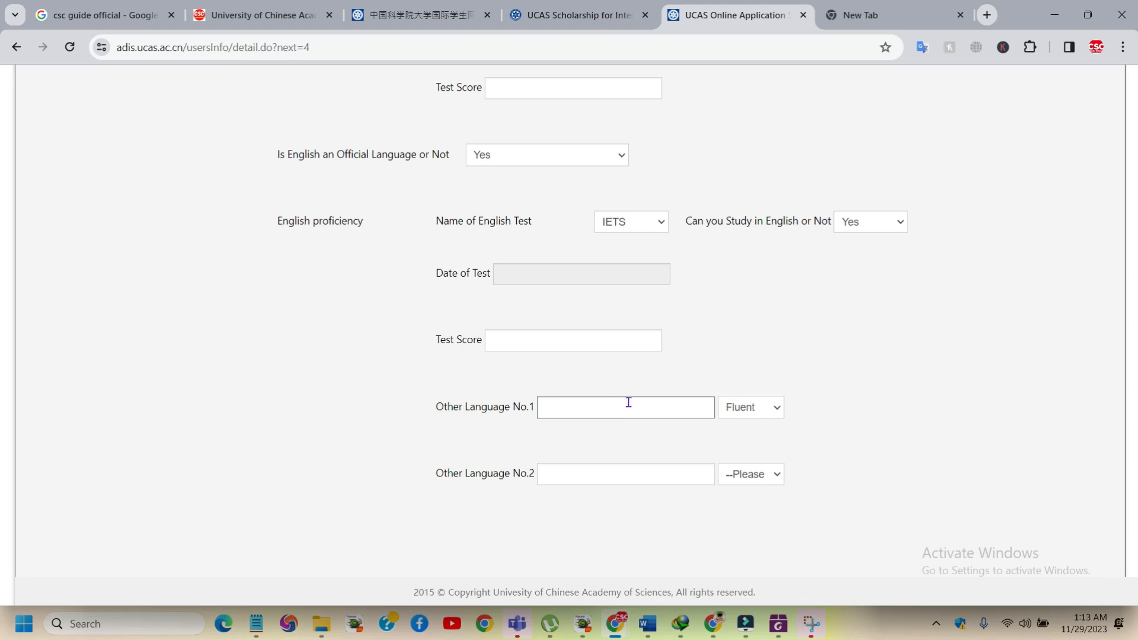
Check the Specialty/Hobby and Published Papers sections and proceed to the Fund Source page
scroll(374, 455, "down", 12)
scroll(397, 373, "up", 5)
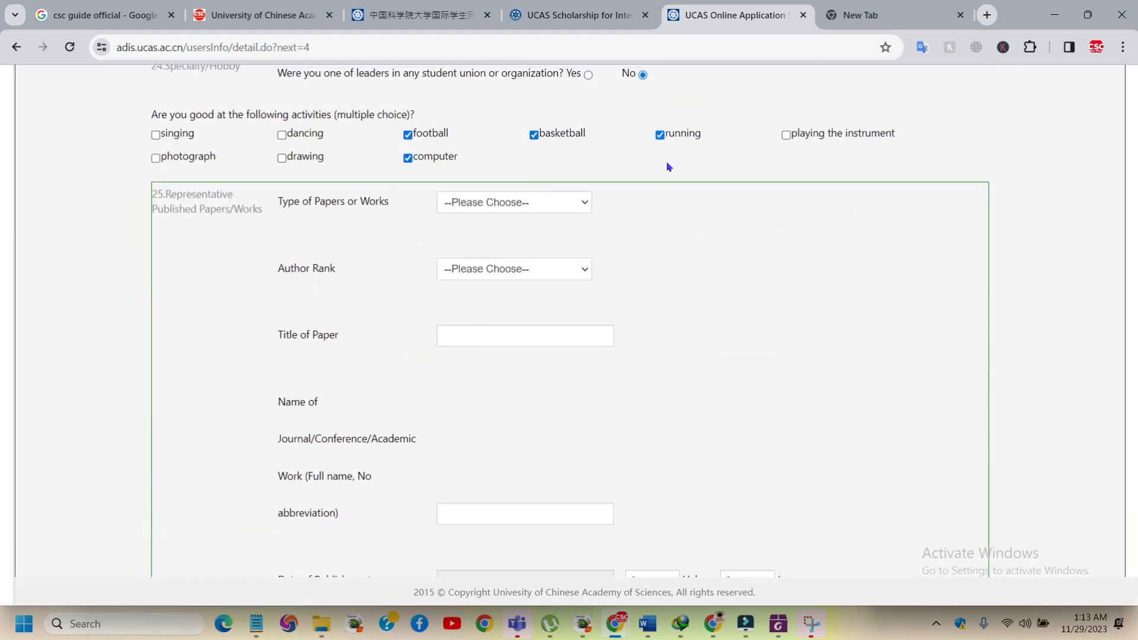
scroll(460, 310, "down", 5)
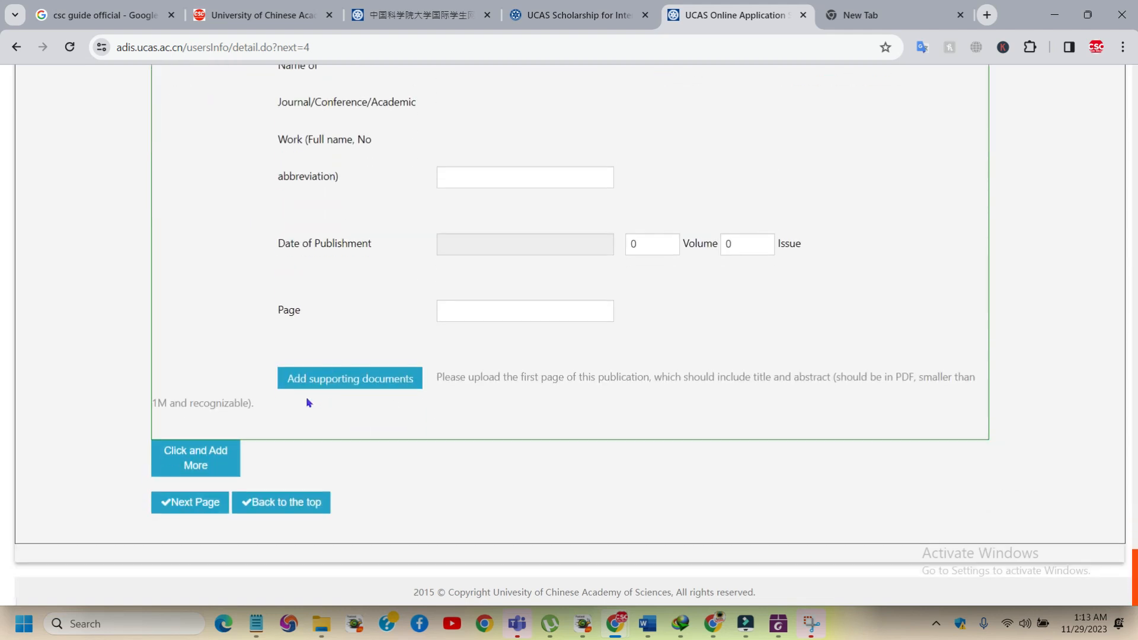
left_click(207, 512)
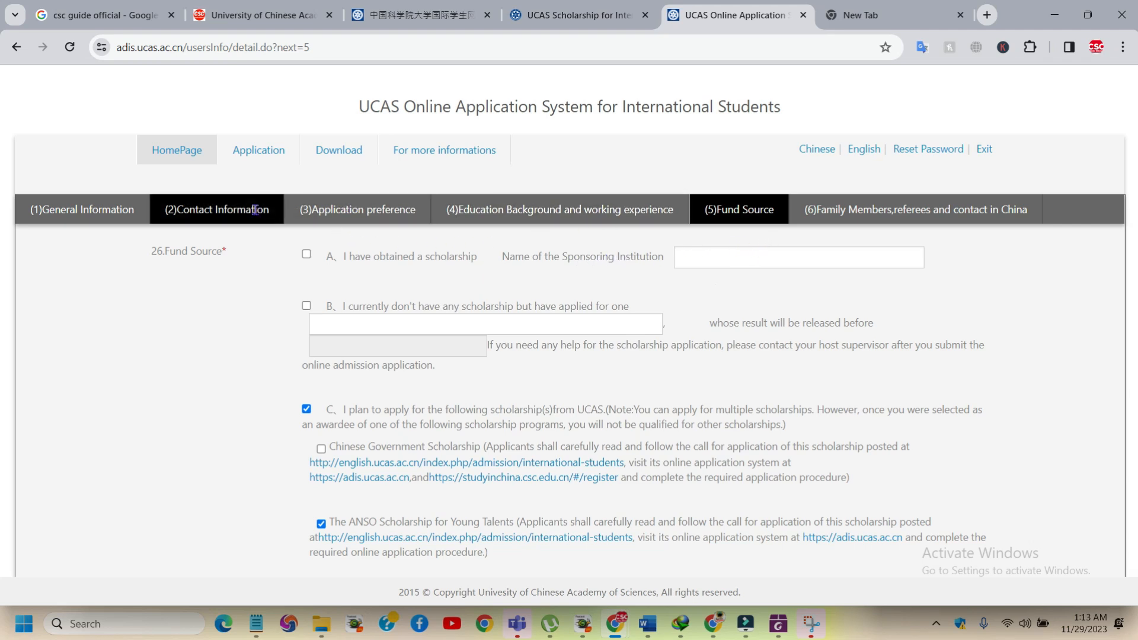
double_click(228, 211)
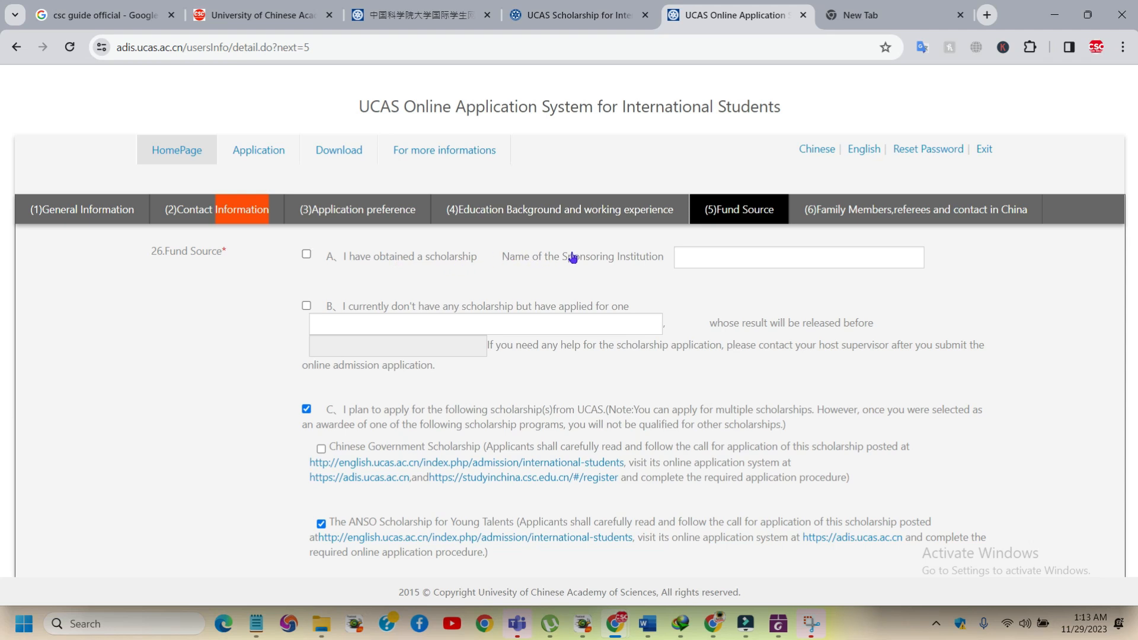
Try Fund Source option A for an obtained scholarship and option B for one applied for, clearing each again
left_click(307, 254)
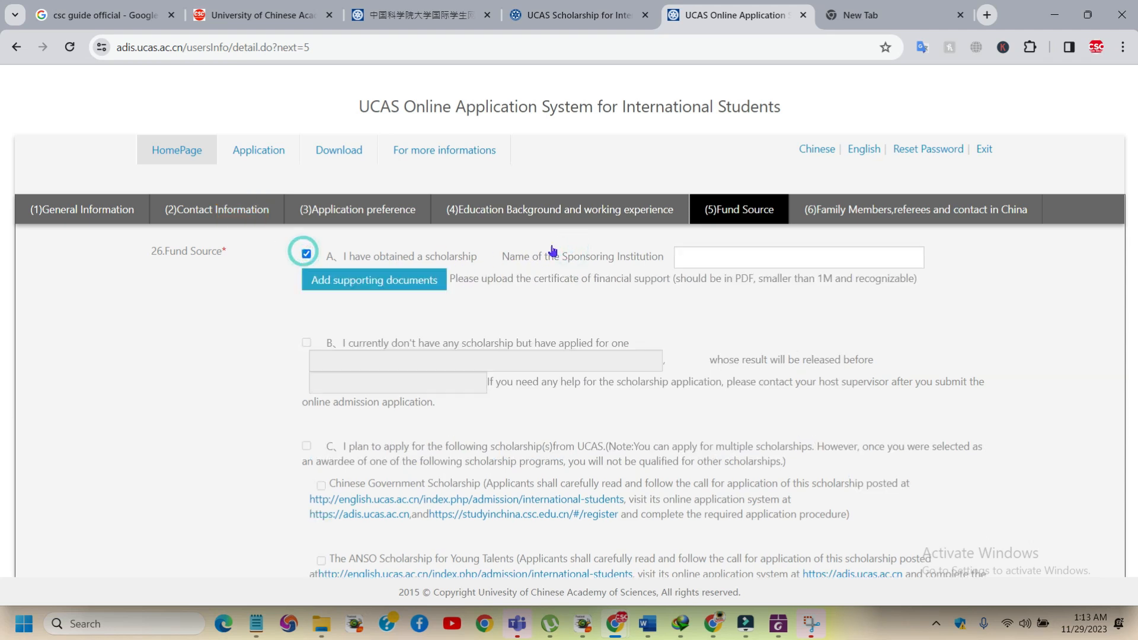
left_click(307, 254)
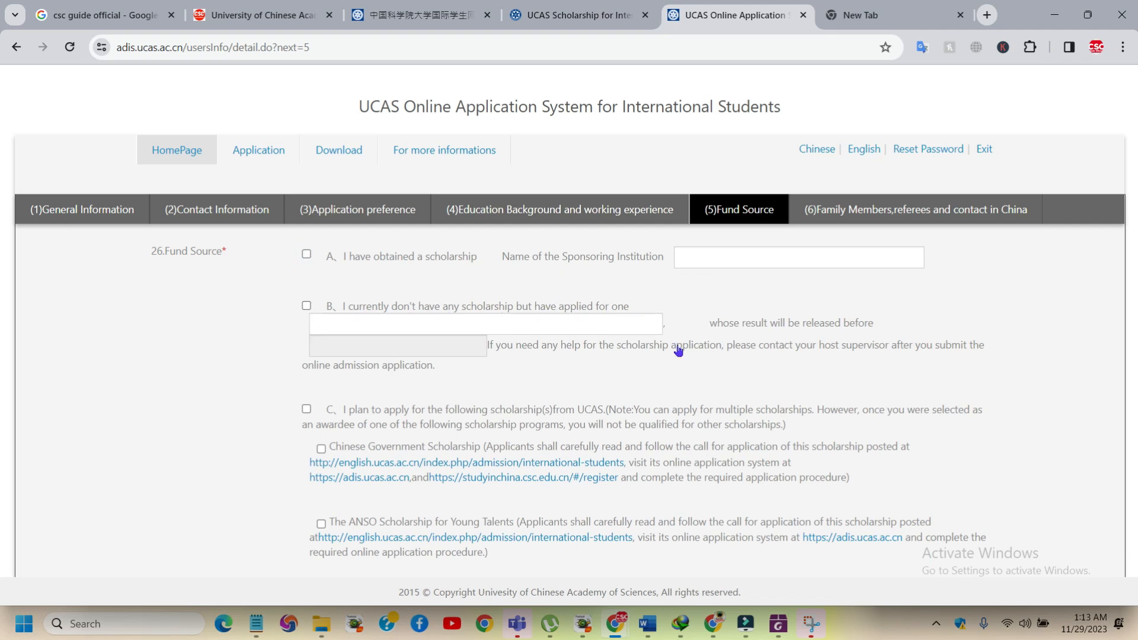
left_click(306, 306)
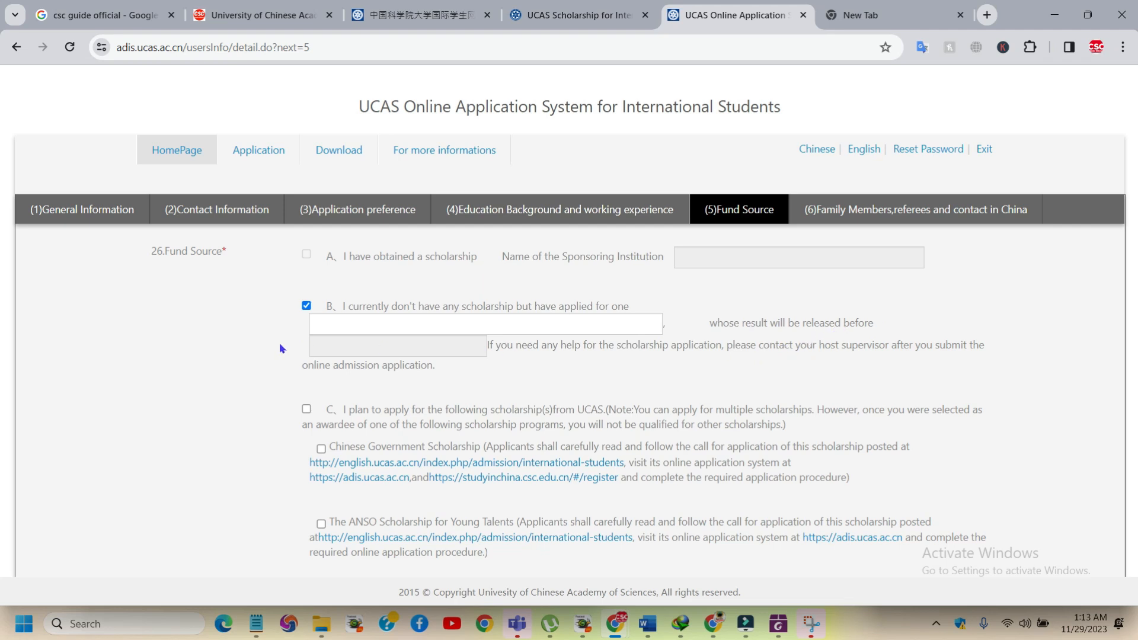
left_click(306, 305)
Select Fund Source option C, planning to apply for scholarships from UCAS, and examine its note on applying for multiple scholarships
scroll(332, 269, "down", 4)
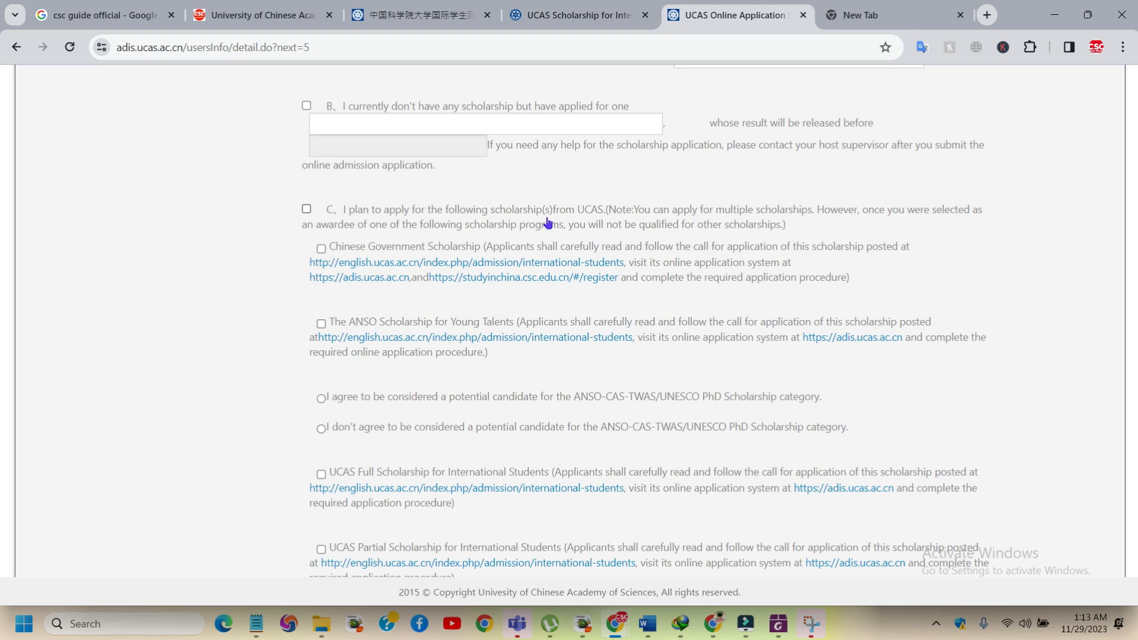
left_click(305, 210)
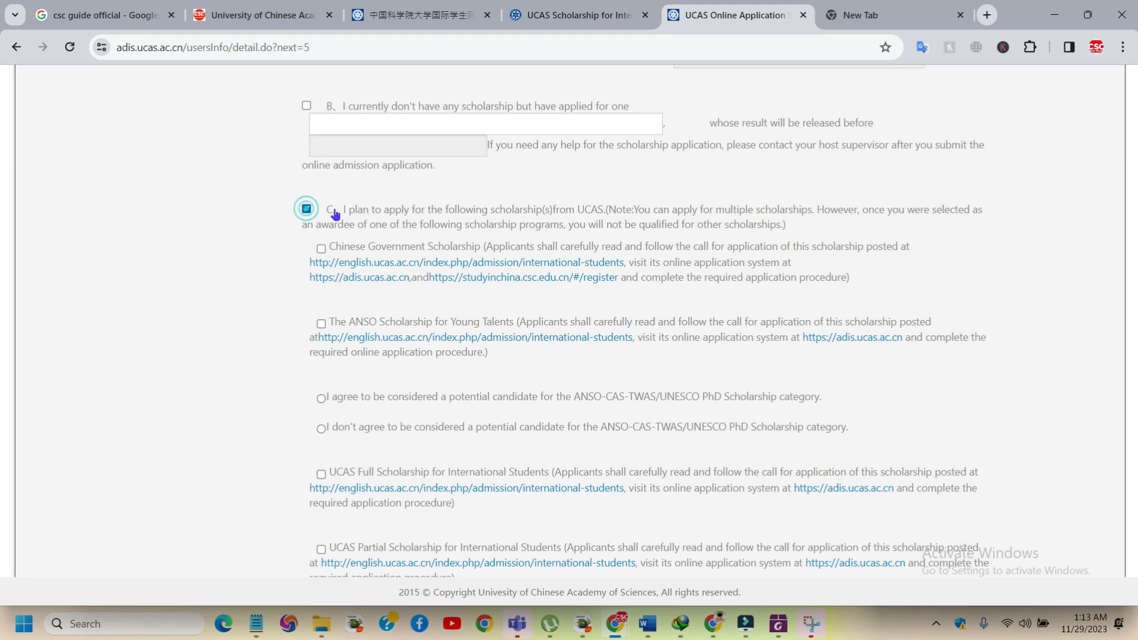
scroll(269, 294, "up", 4)
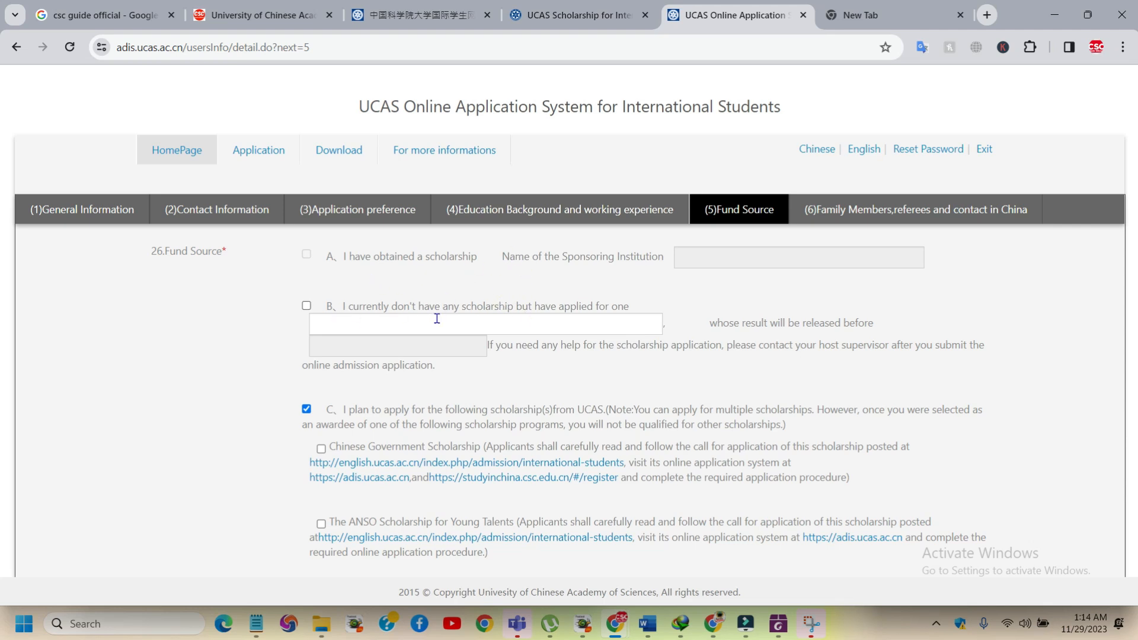
scroll(568, 308, "down", 1)
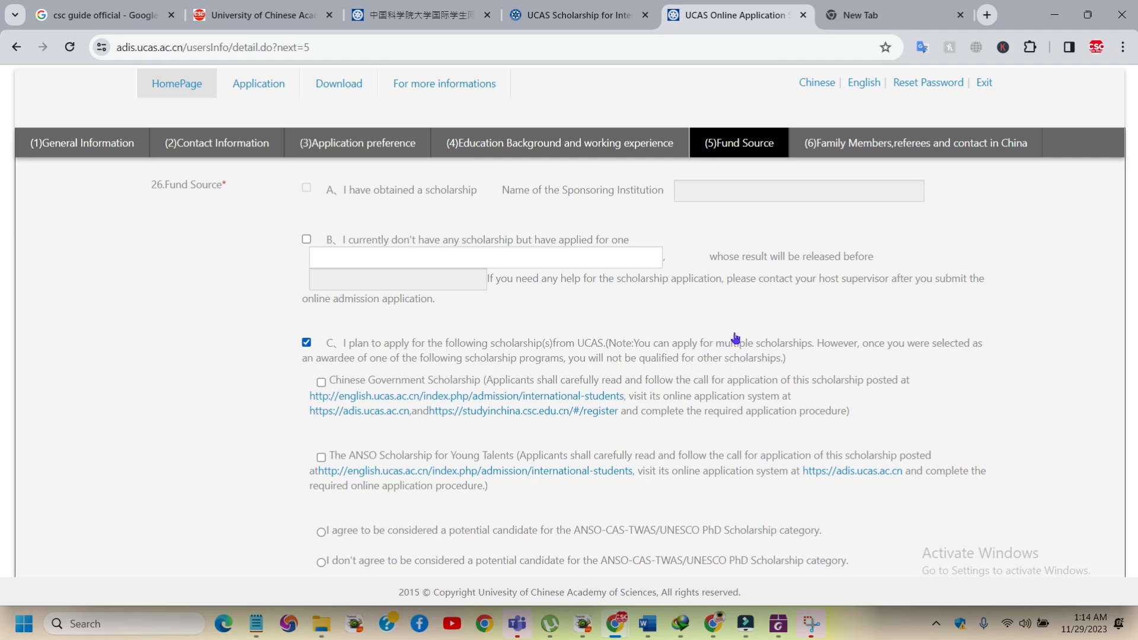
left_click_drag(729, 344, 532, 361)
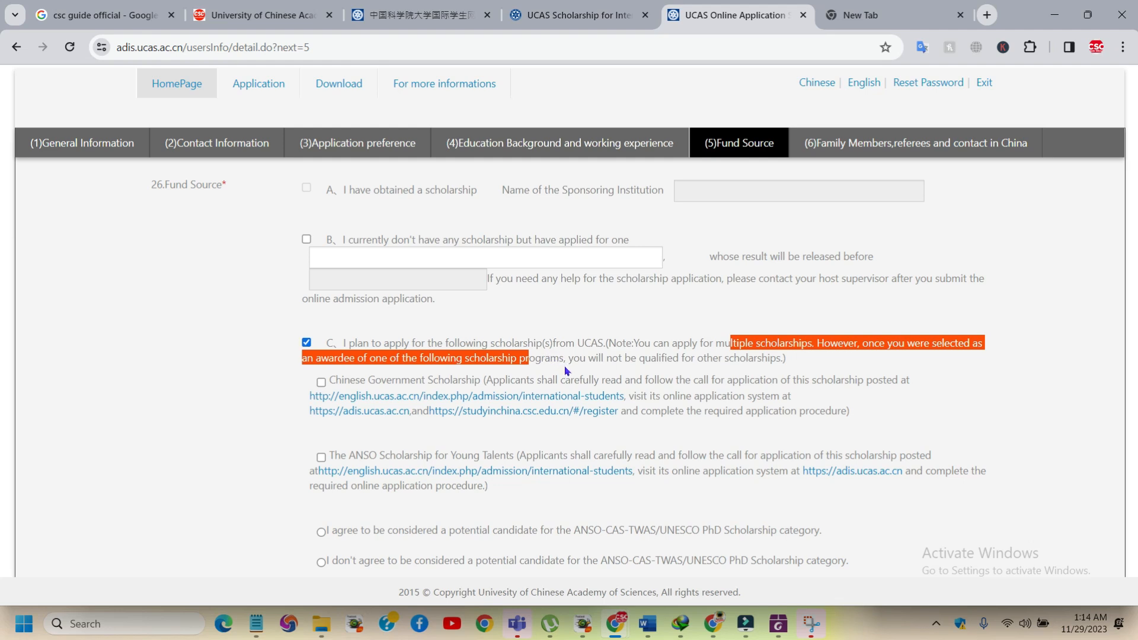
left_click(605, 351)
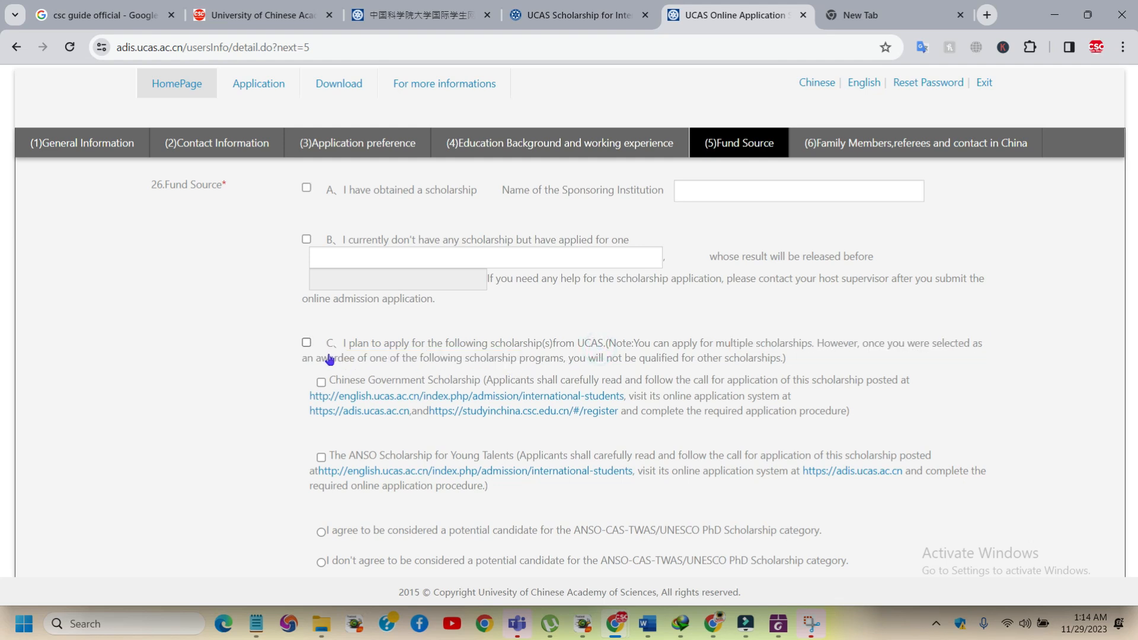
left_click(307, 343)
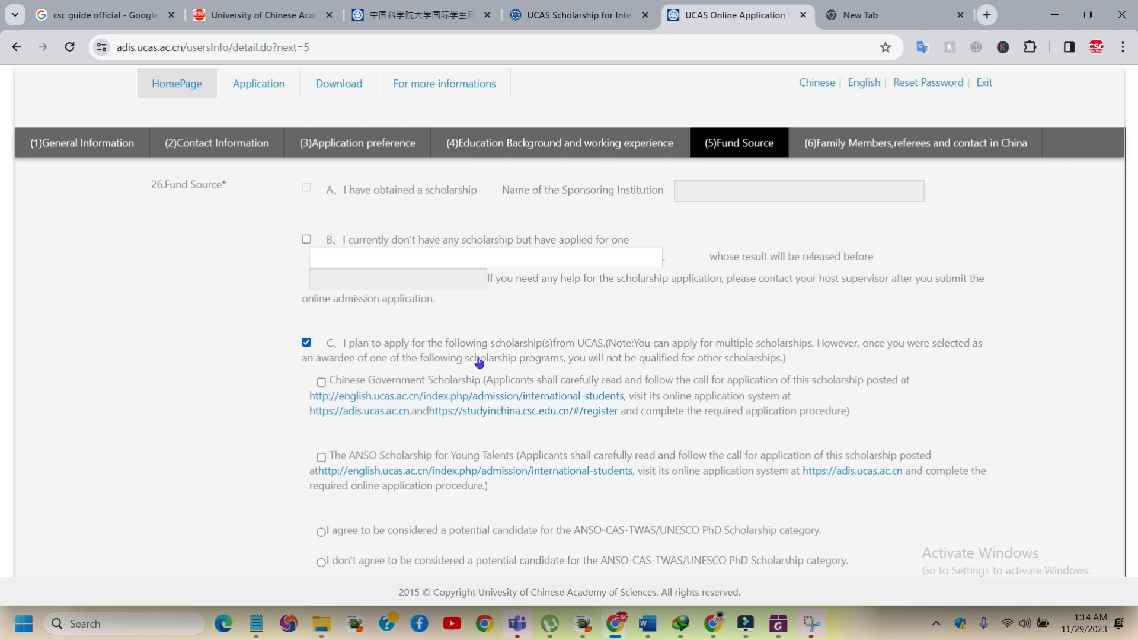
scroll(503, 354, "down", 1)
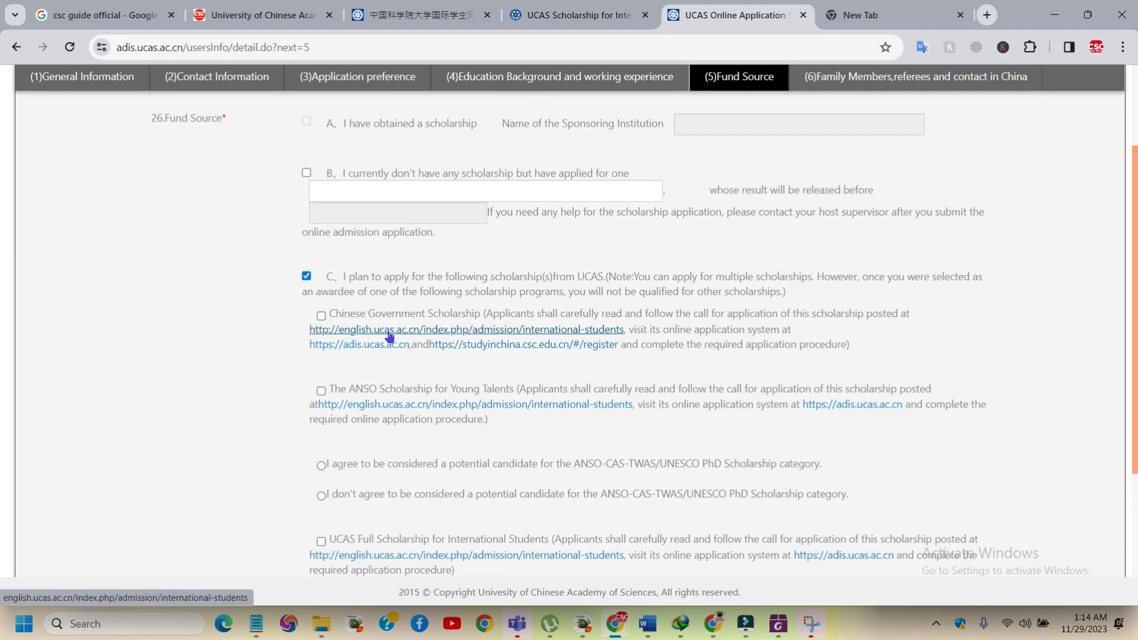
Select the Chinese Government Scholarship, the ANSO Scholarship for Young Talents and the UCAS Full Scholarship under option C
left_click(321, 317)
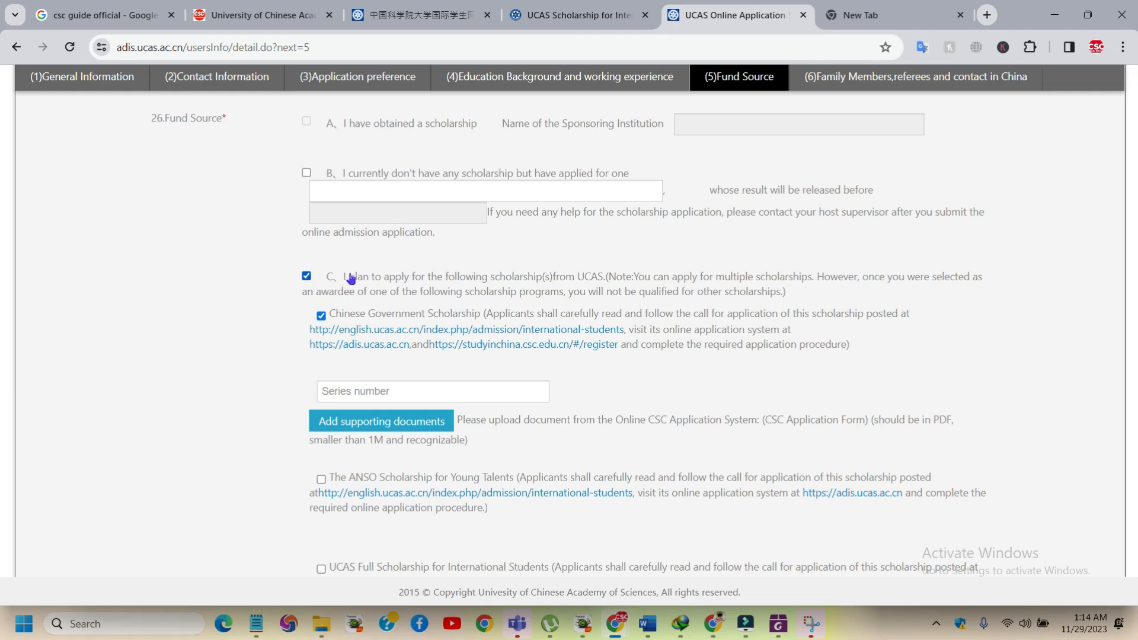
scroll(409, 281, "down", 1)
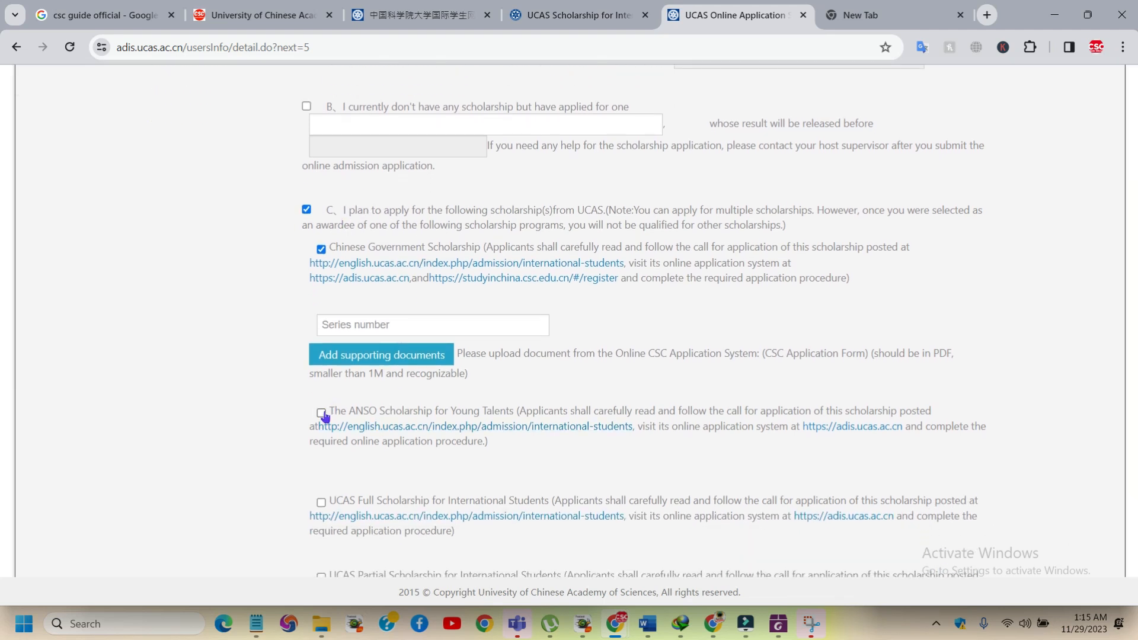
left_click(321, 412)
scroll(435, 391, "down", 1)
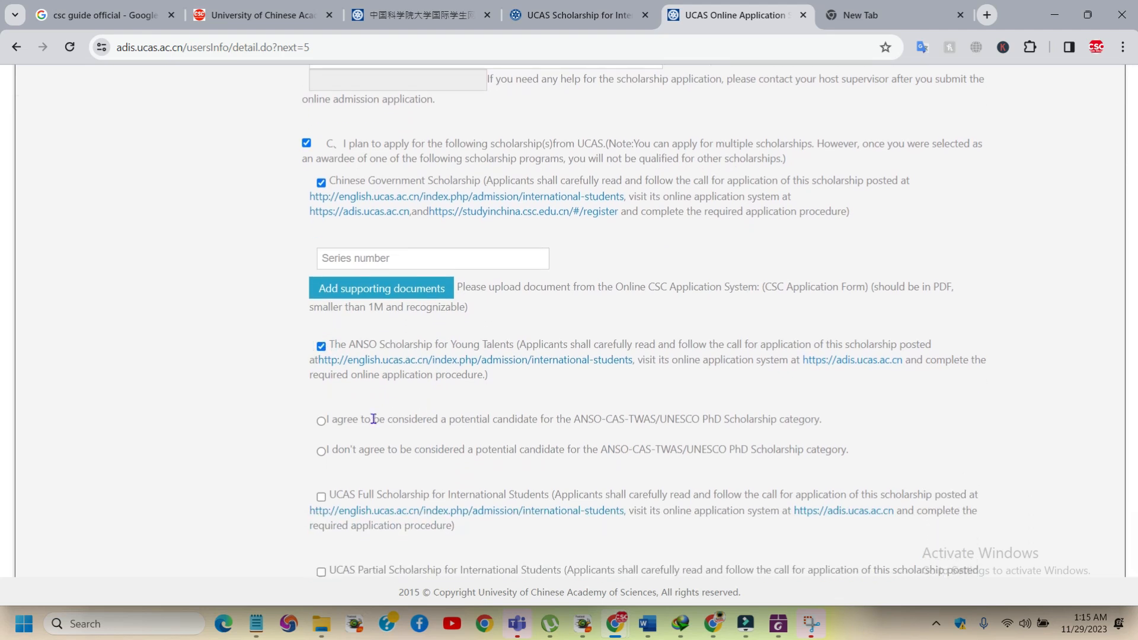
scroll(375, 419, "down", 2)
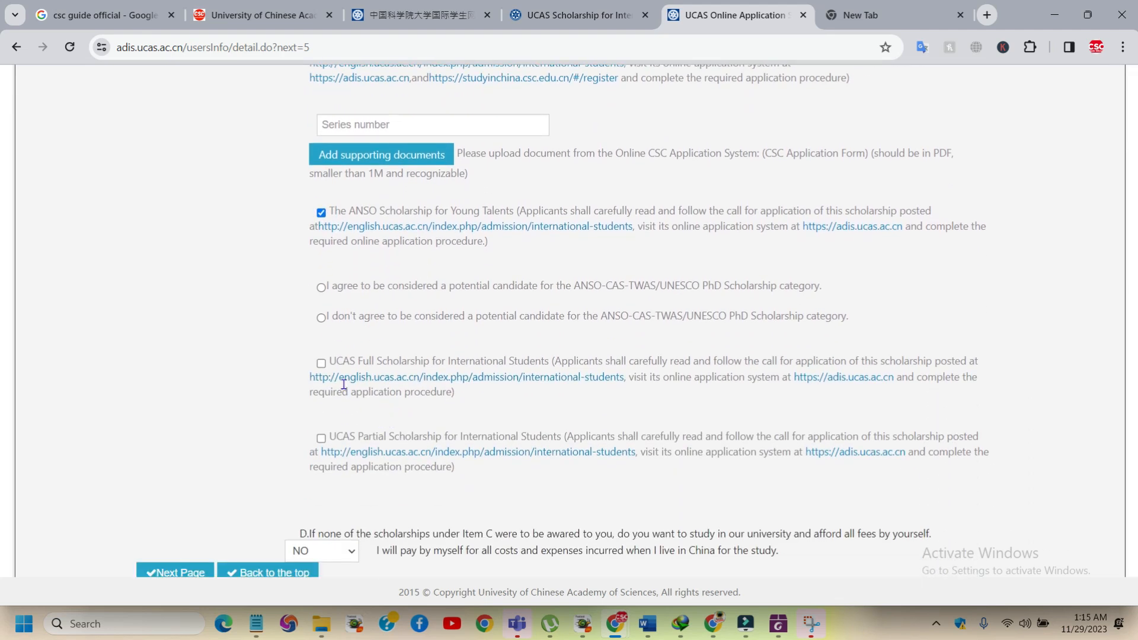
left_click(321, 363)
Agree to be considered a potential candidate for the ANSO-CAS-TWAS/UNESCO PhD Scholarship category and review the selected scholarships
left_click(321, 287)
left_click_drag(607, 283, 668, 286)
left_click_drag(572, 289, 602, 288)
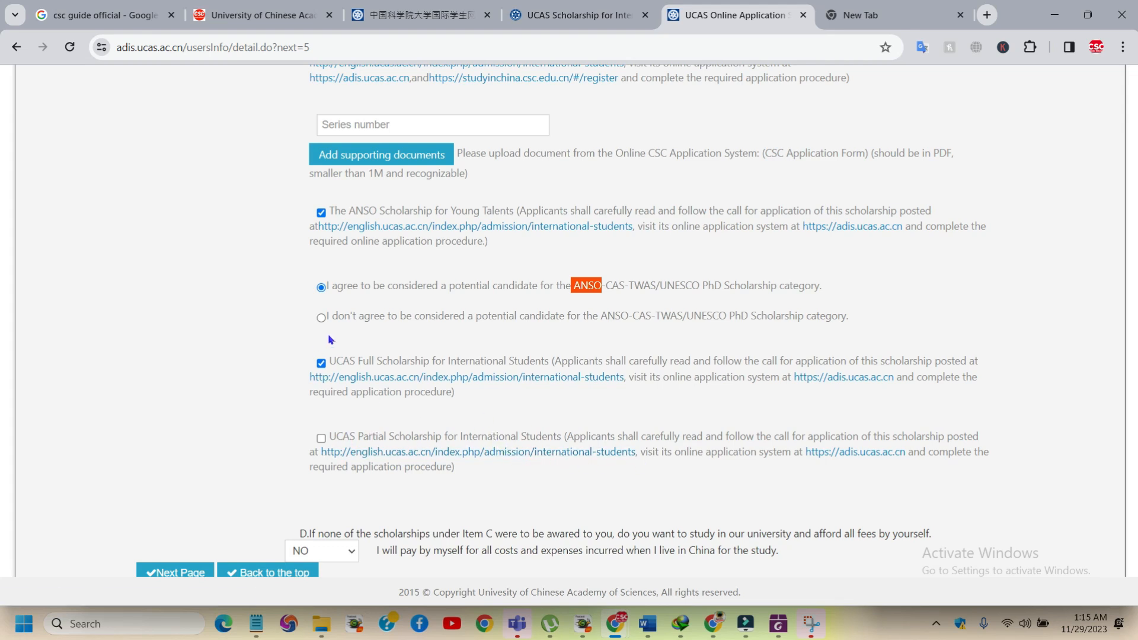
scroll(336, 333, "up", 2)
scroll(349, 326, "up", 2)
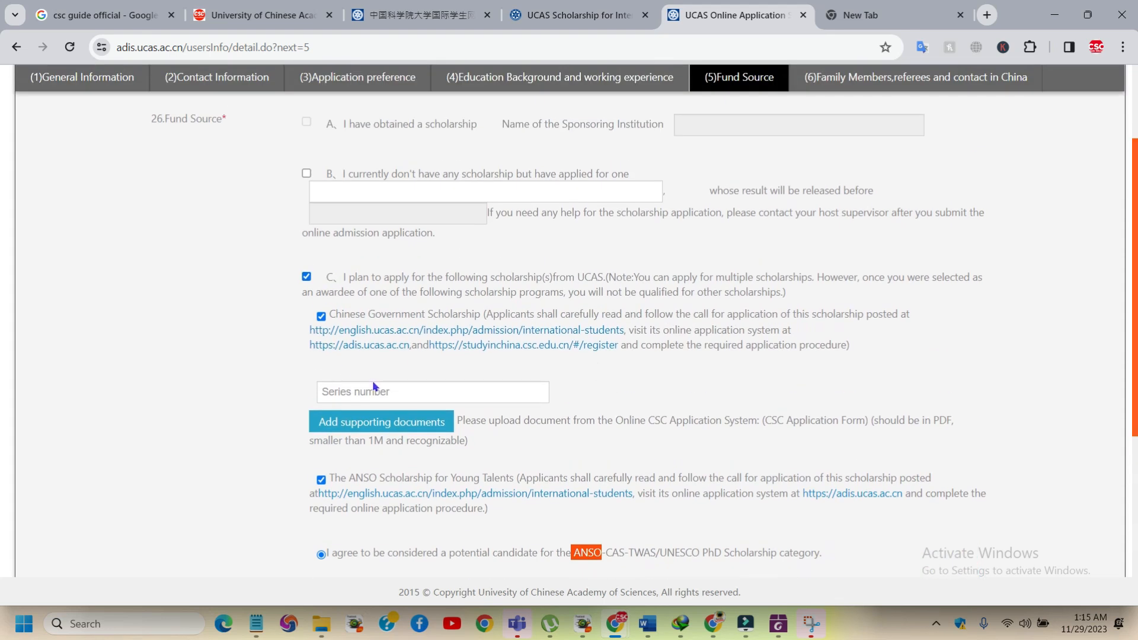
scroll(368, 379, "down", 2)
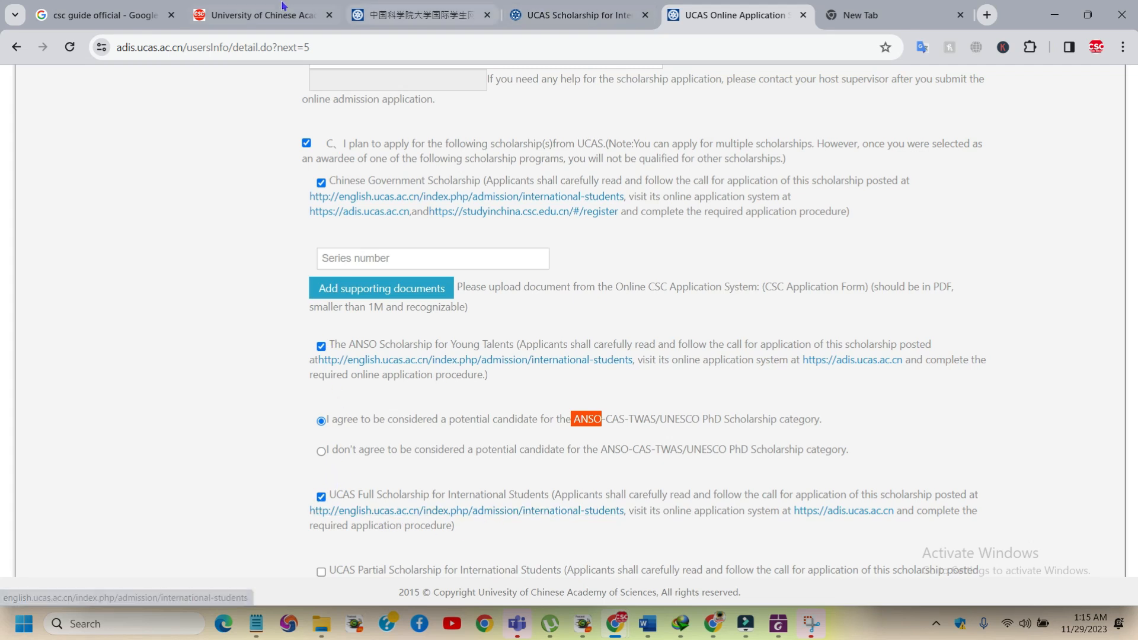
Open the CSC Scholarship Admissions 2024-2025 list on the CSC Guide Official site and examine its UCAS scholarship posts
left_click(257, 7)
scroll(404, 201, "up", 5)
left_click(16, 47)
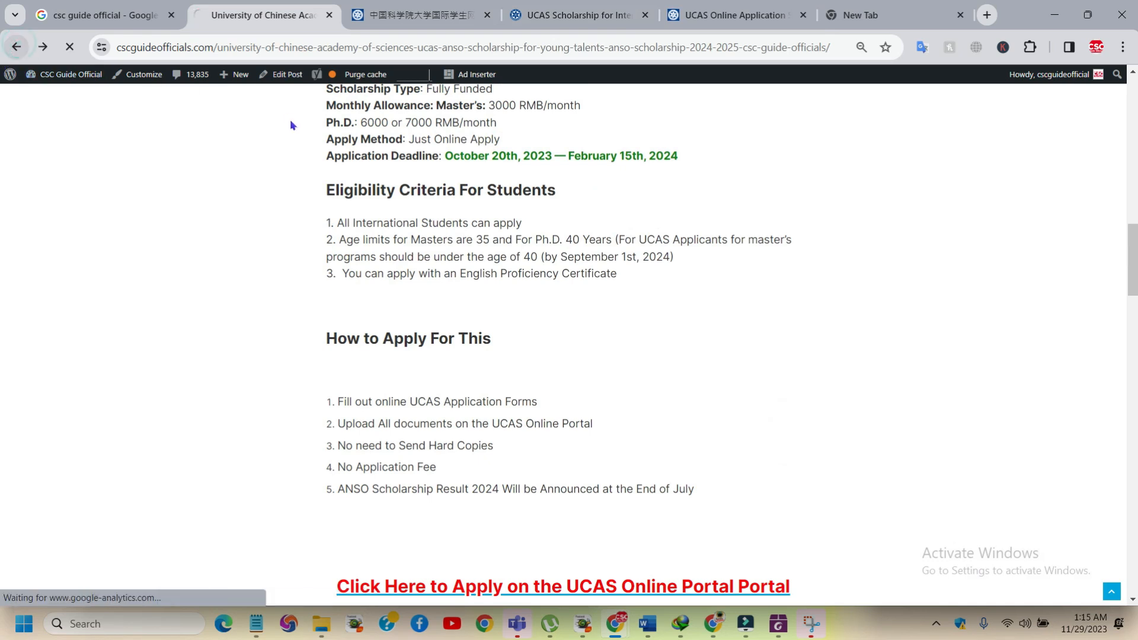
scroll(434, 219, "up", 6)
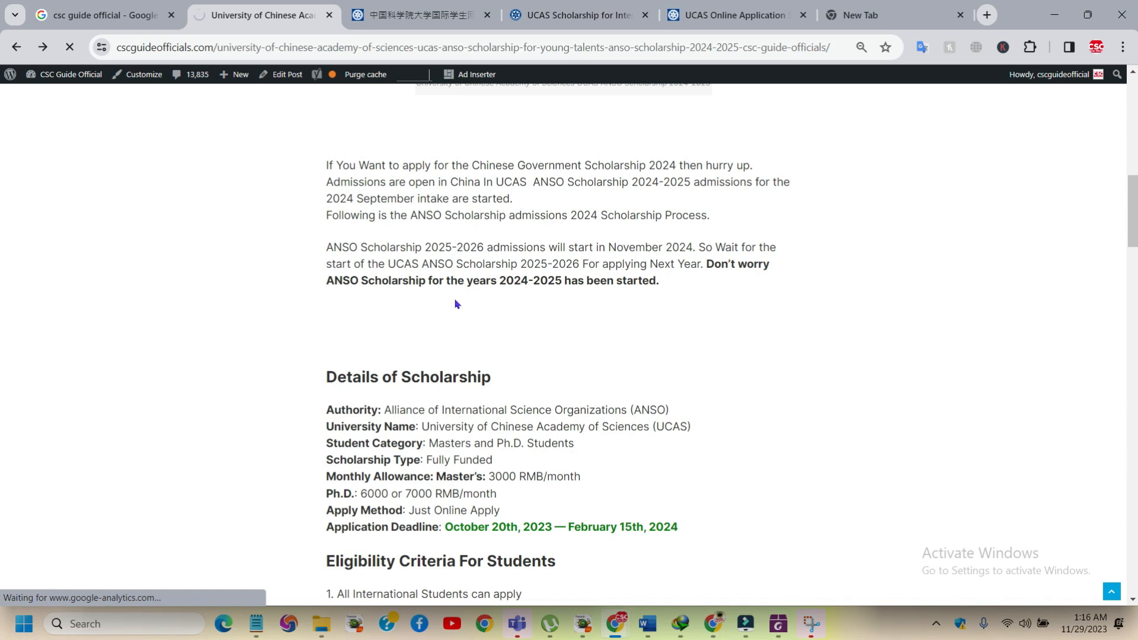
scroll(466, 240, "up", 10)
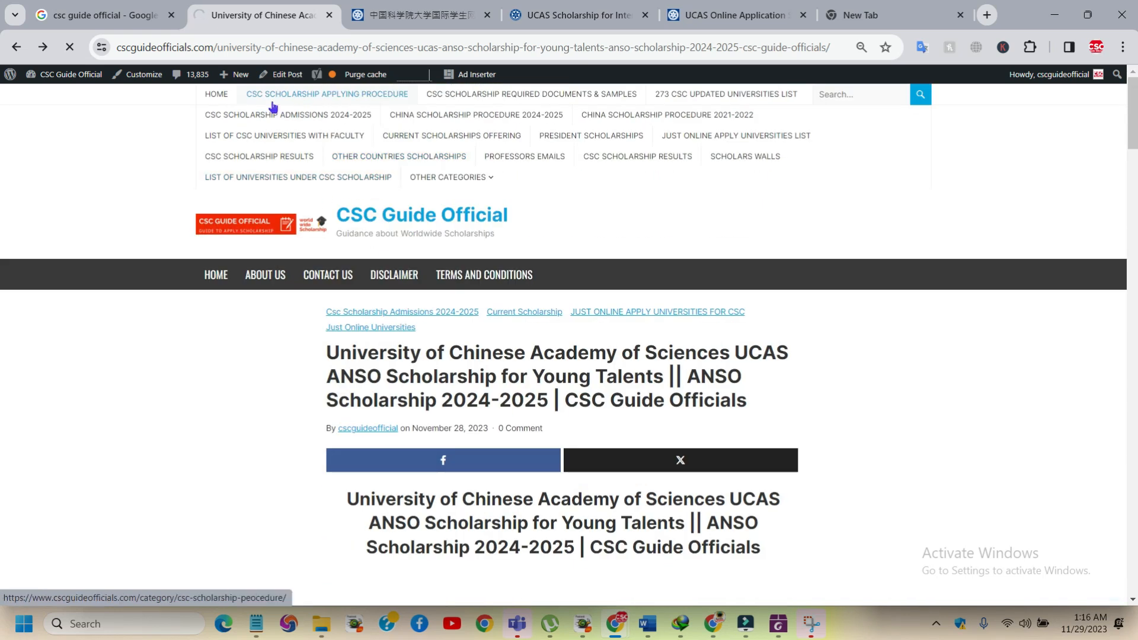
left_click(288, 115)
scroll(390, 285, "down", 3)
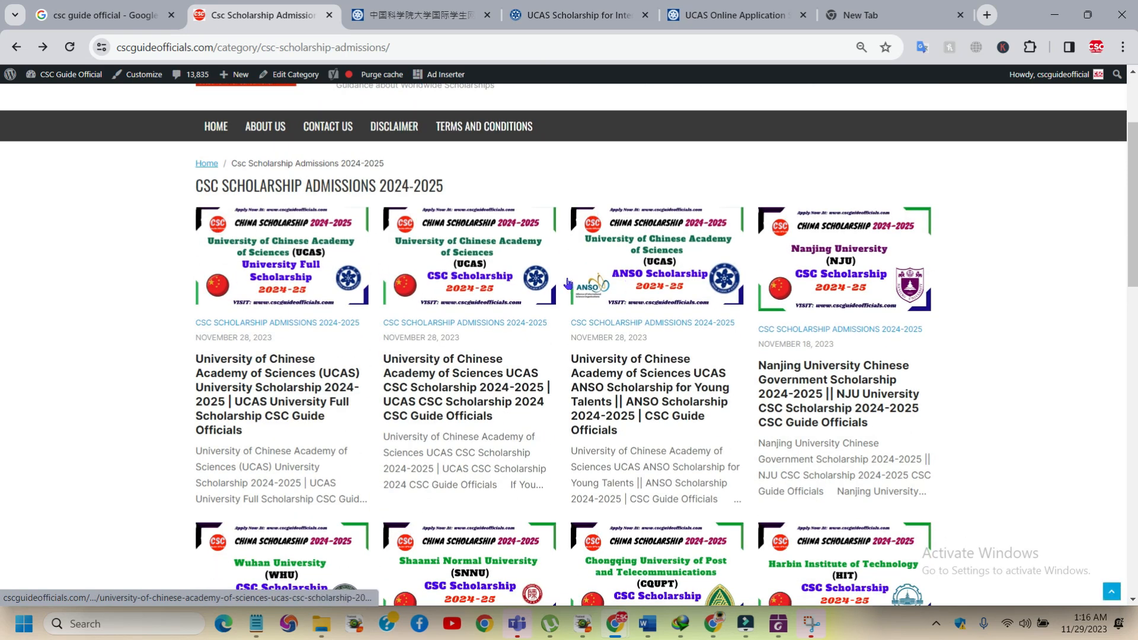
Return to the UCAS application and upload Demo Documents.pdf as the supporting document for the Chinese Government Scholarship
left_click(715, 8)
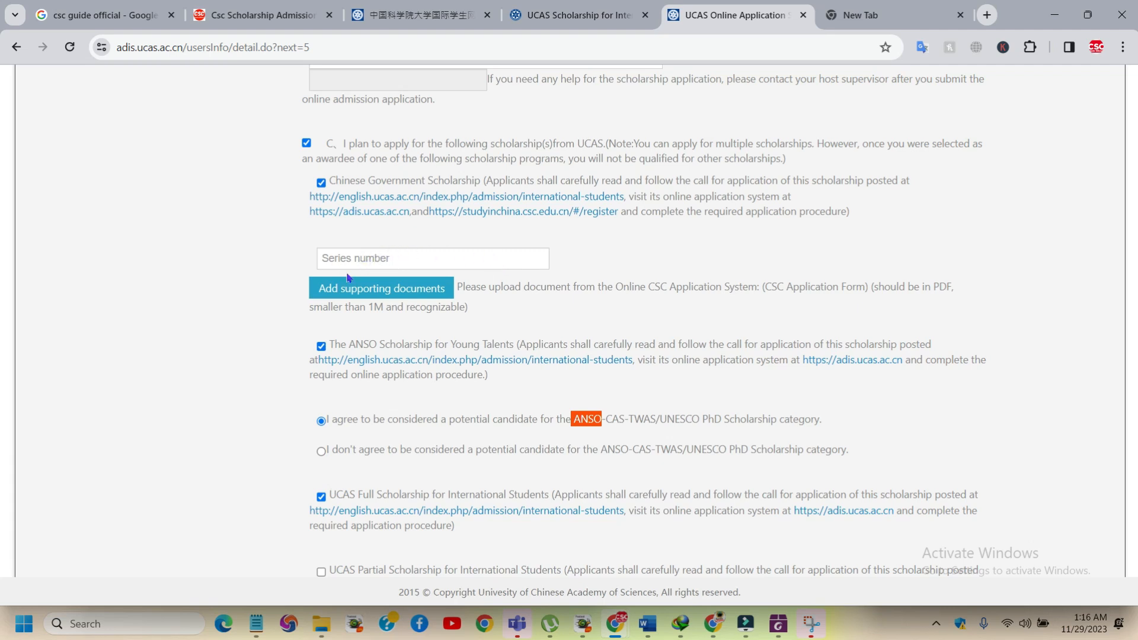
left_click(390, 290)
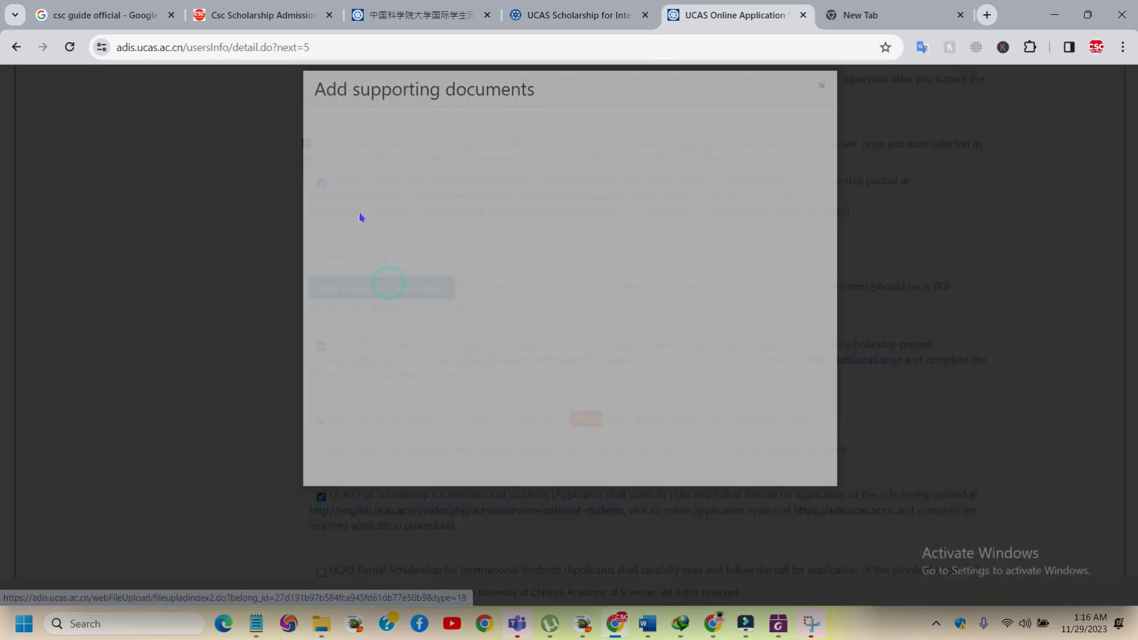
left_click(665, 191)
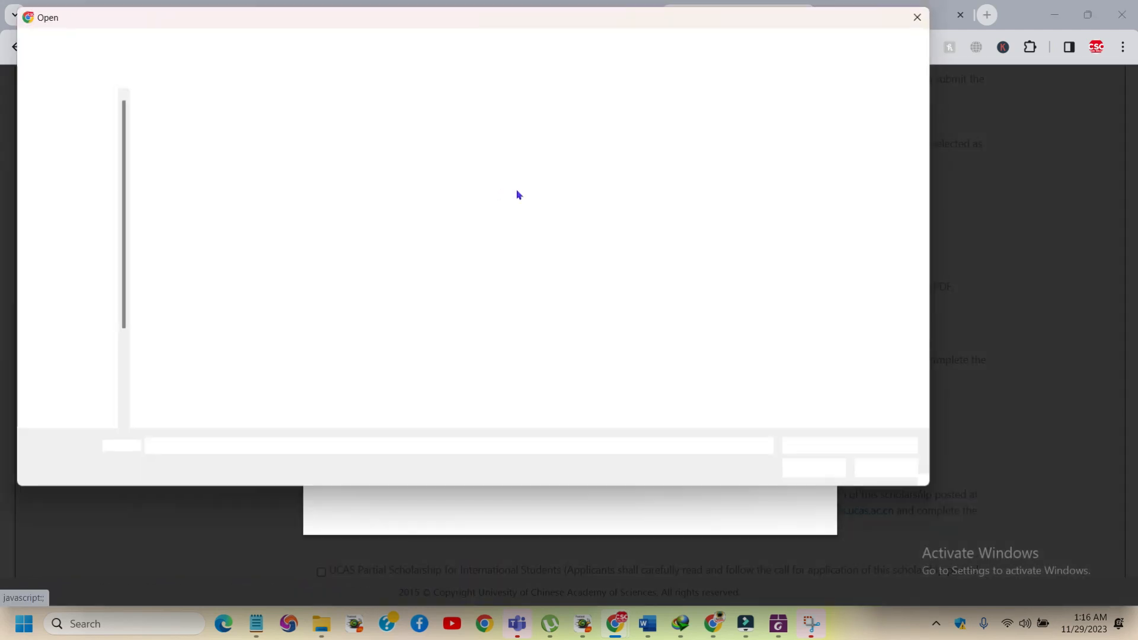
left_click(203, 147)
double_click(203, 147)
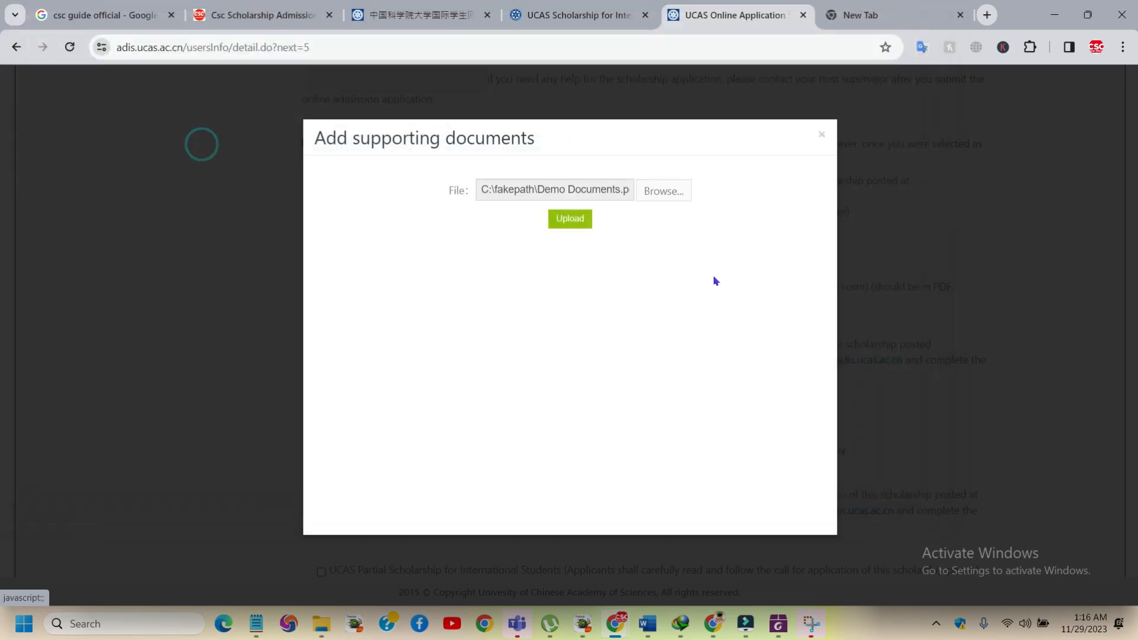
left_click(572, 220)
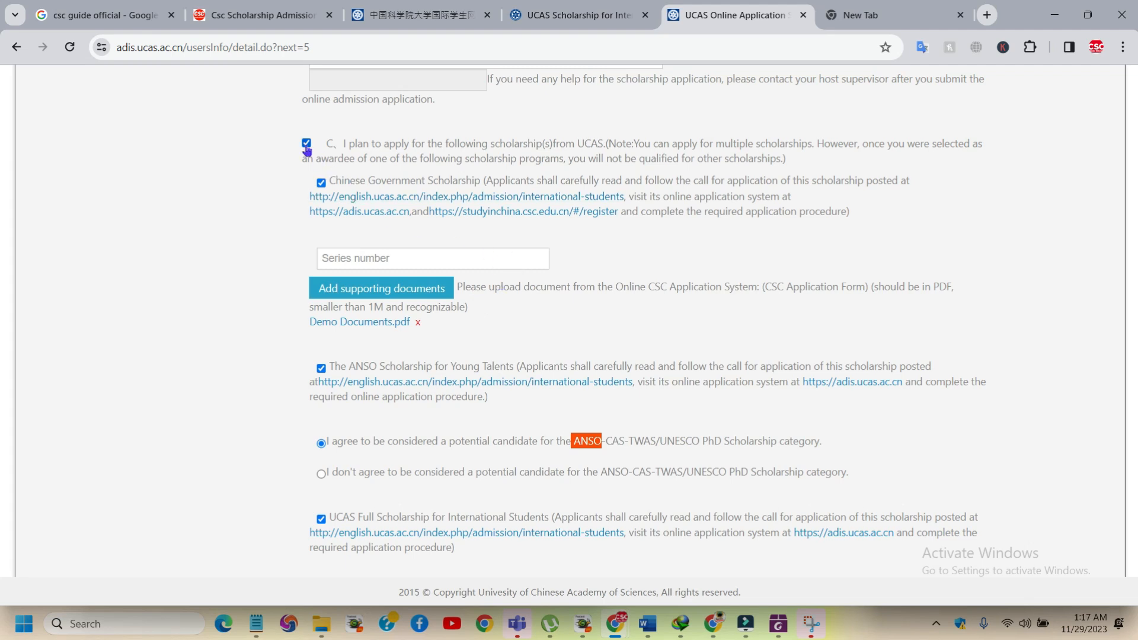
Deselect the ANSO Scholarship for Young Talents and clear option C together with its remaining scholarships
scroll(365, 361, "down", 1)
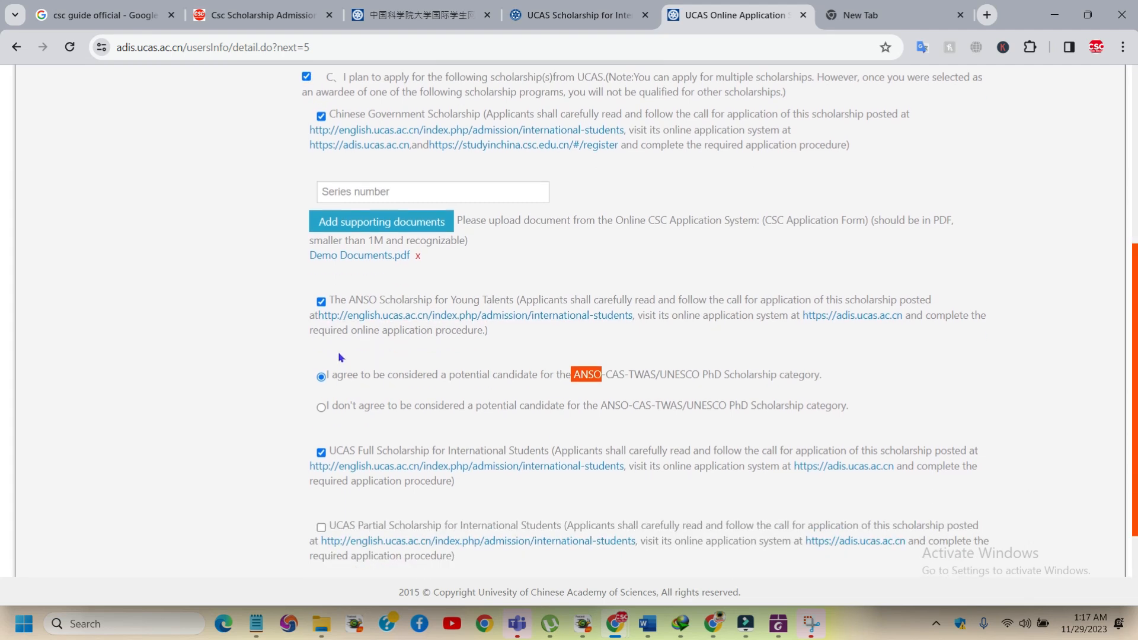
scroll(352, 395, "down", 1)
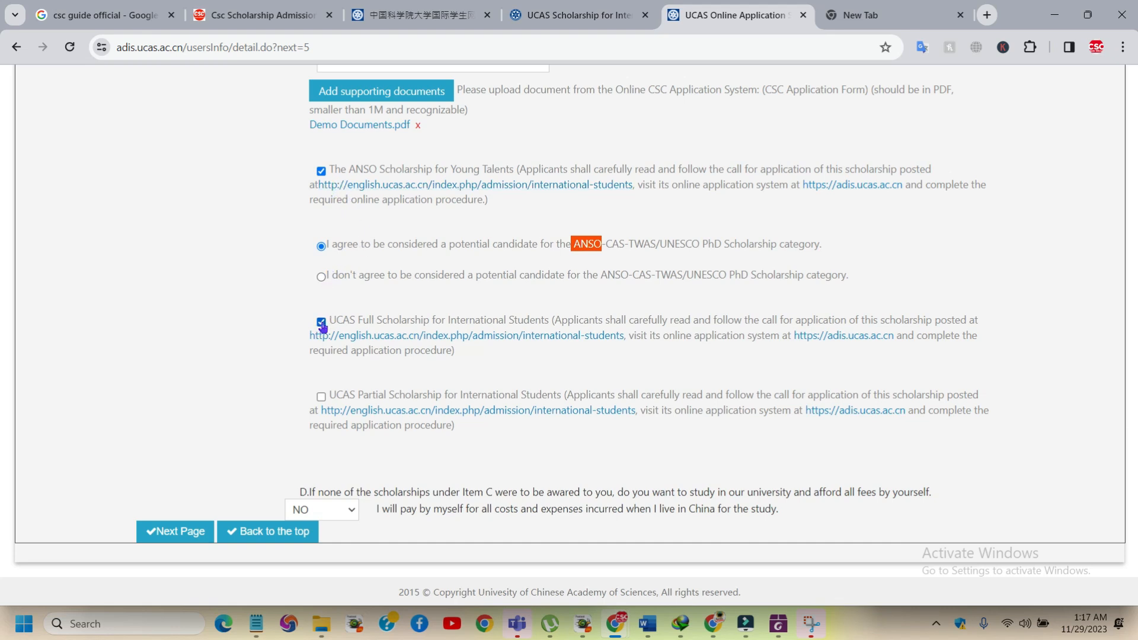
scroll(328, 323, "up", 3)
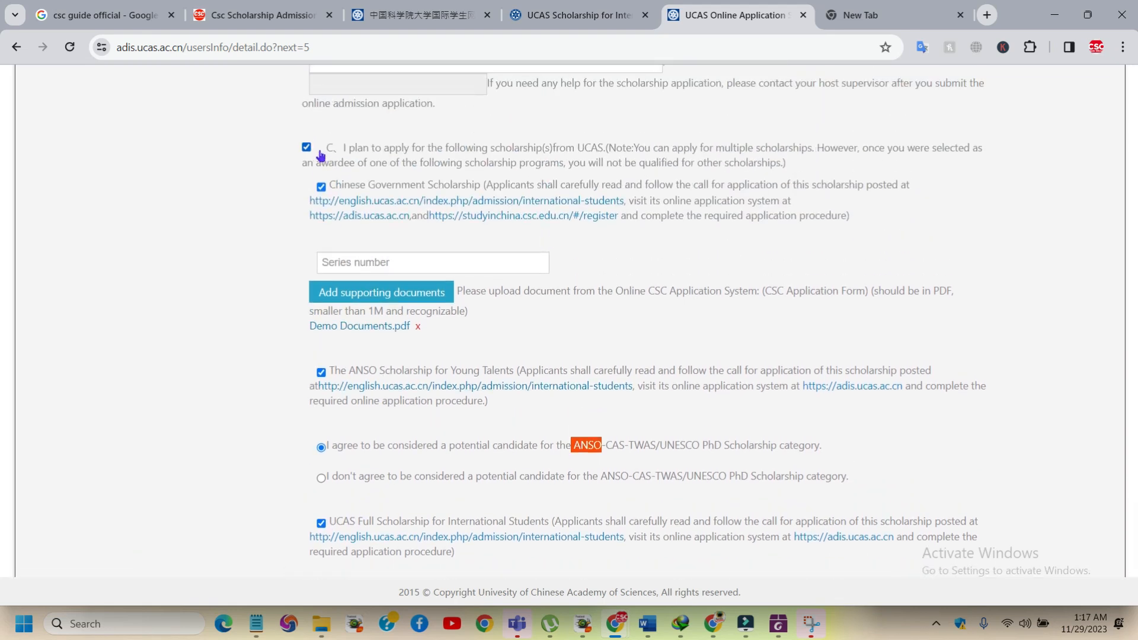
scroll(332, 286, "down", 2)
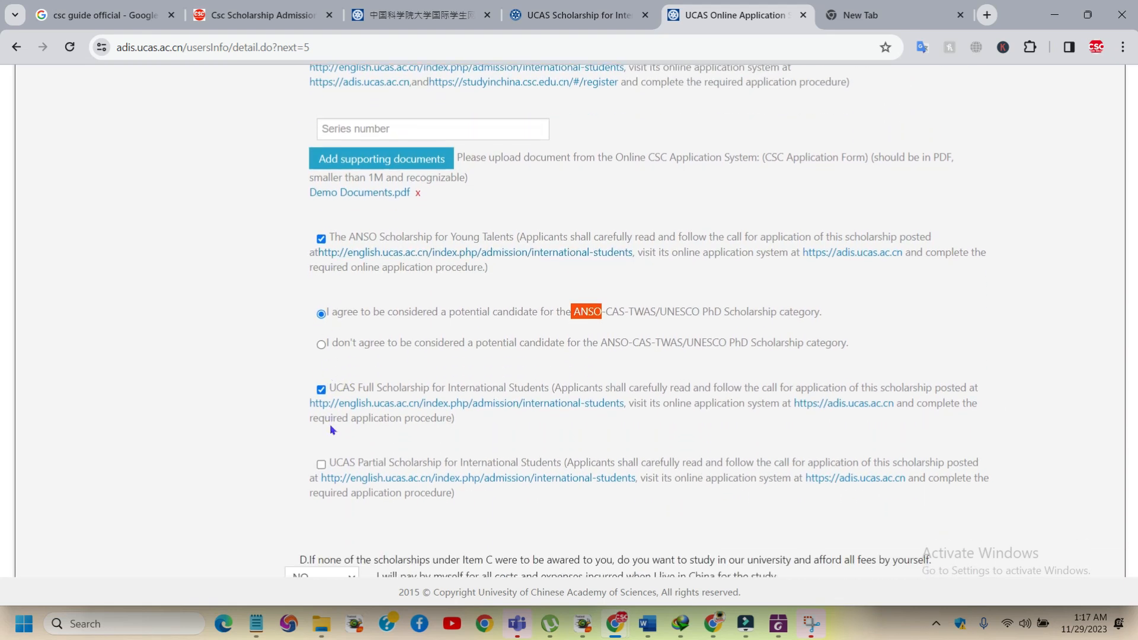
left_click(320, 238)
scroll(383, 302, "up", 2)
scroll(382, 302, "up", 2)
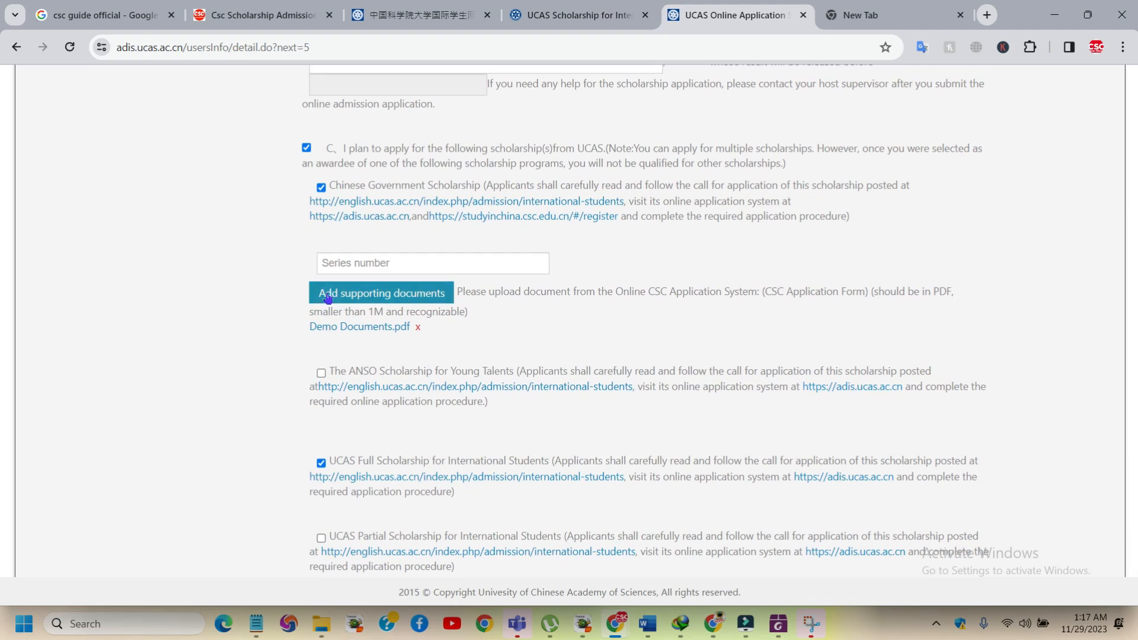
left_click(306, 148)
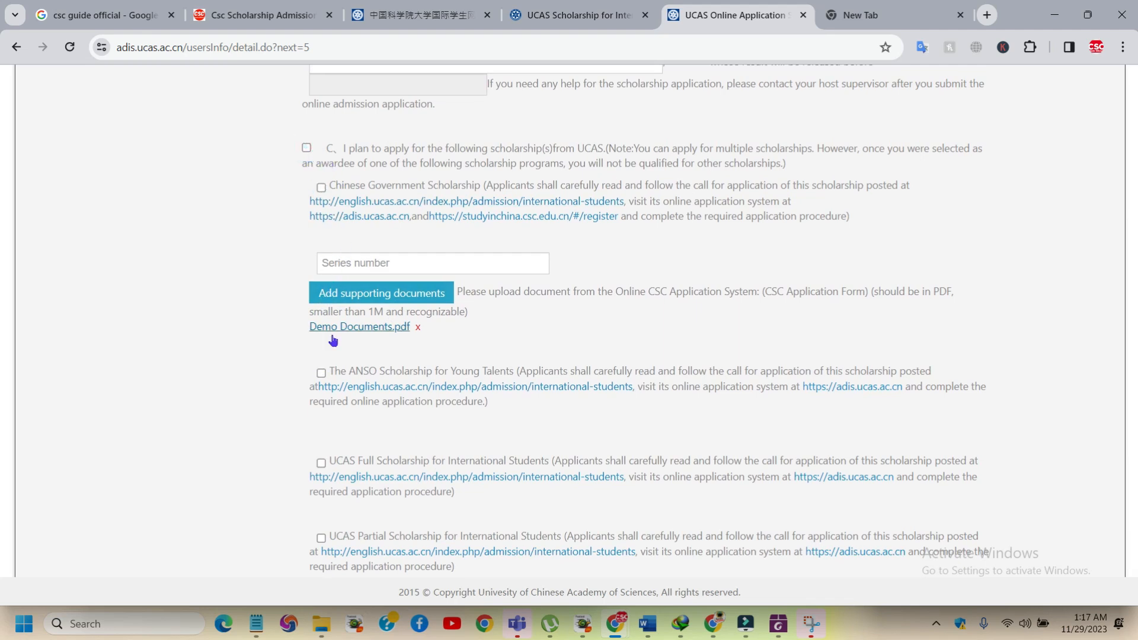
Select the ANSO Scholarship with agreement to the ANSO-CAS-TWAS/UNESCO PhD category, and the UCAS Full Scholarship
left_click(321, 373)
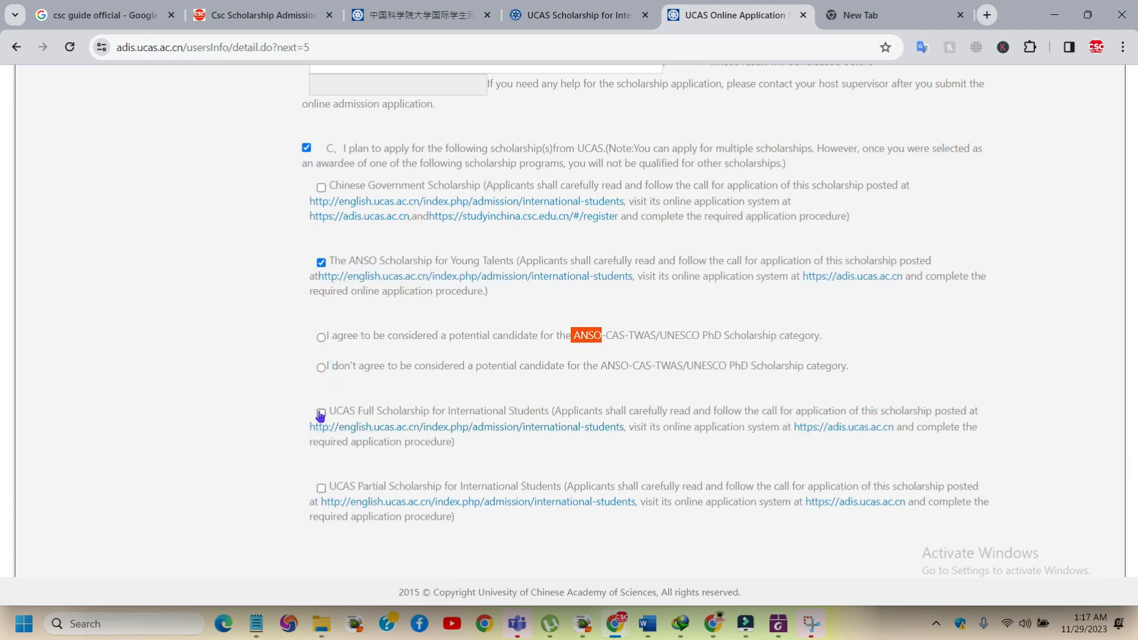
left_click(320, 336)
left_click(321, 337)
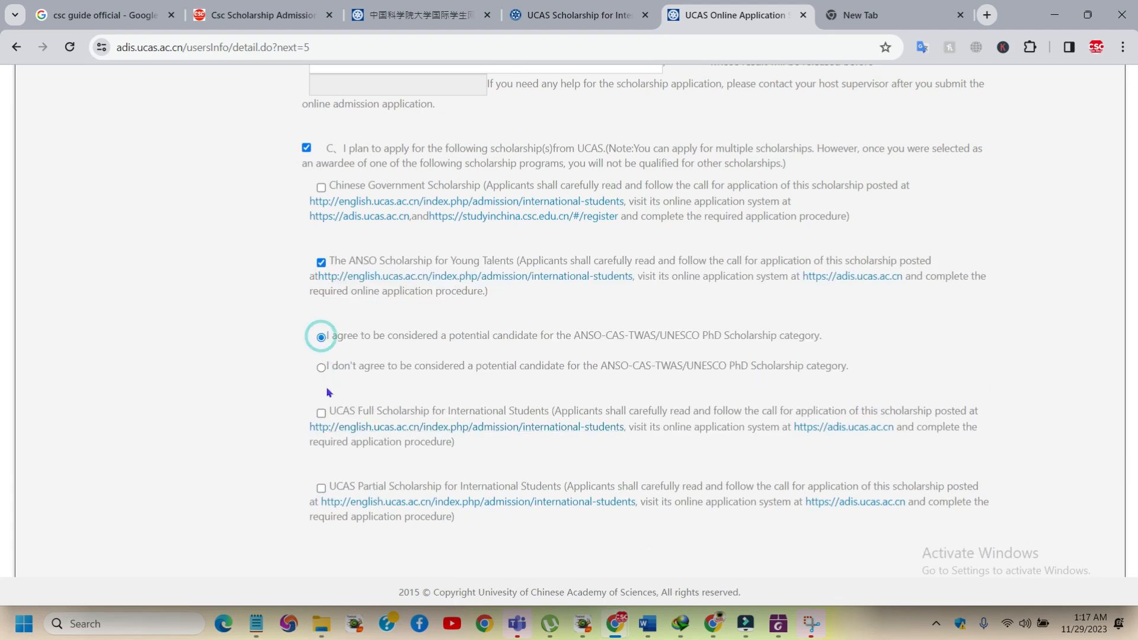
left_click(320, 413)
Toggle the Chinese Government Scholarship under option C to compare its requirements, leaving it selected
scroll(644, 393, "up", 3)
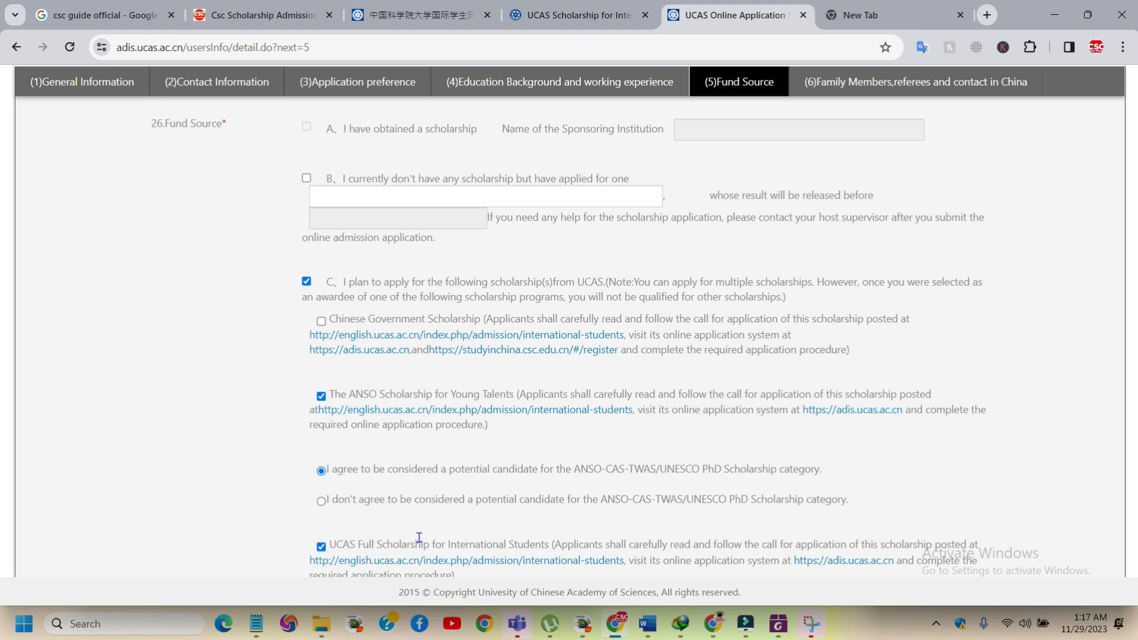
scroll(464, 299, "up", 3)
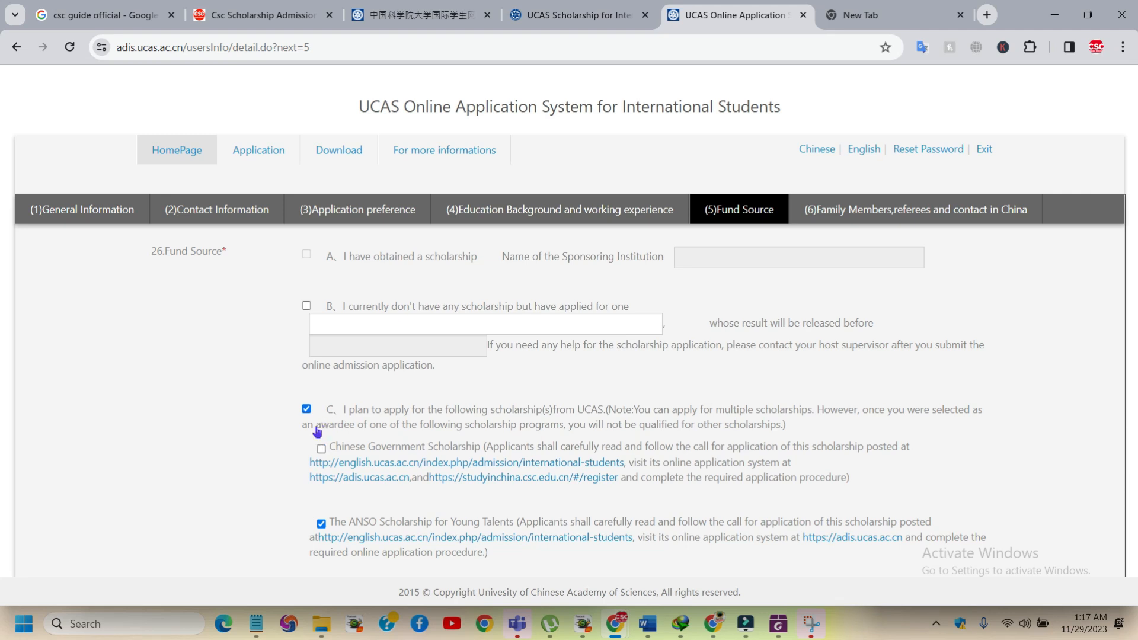
scroll(482, 453, "down", 2)
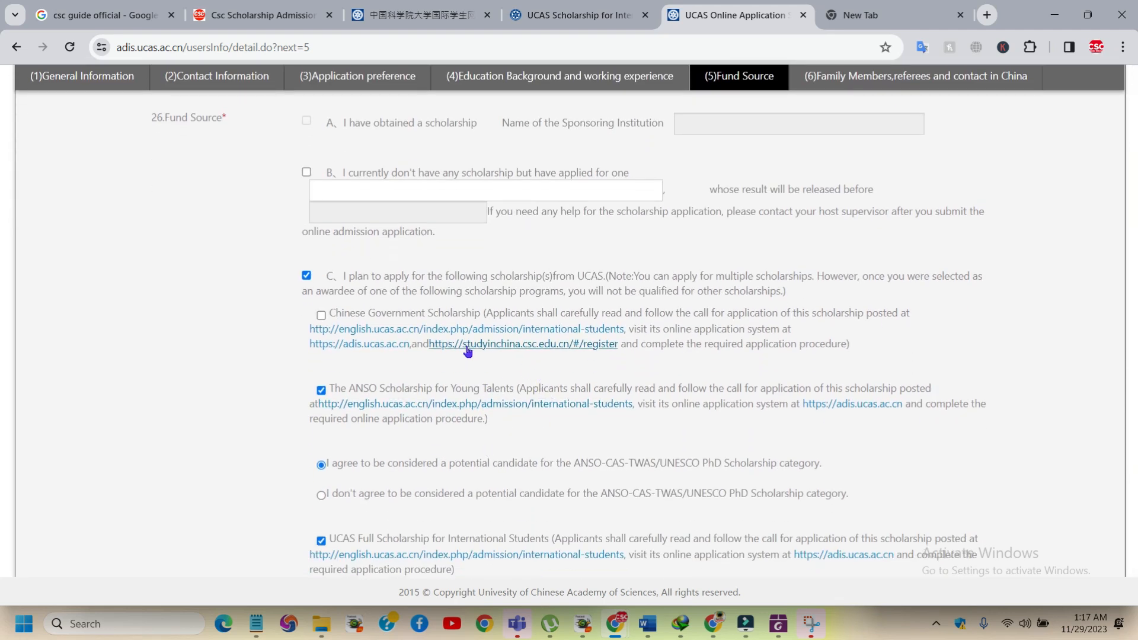
left_click(321, 315)
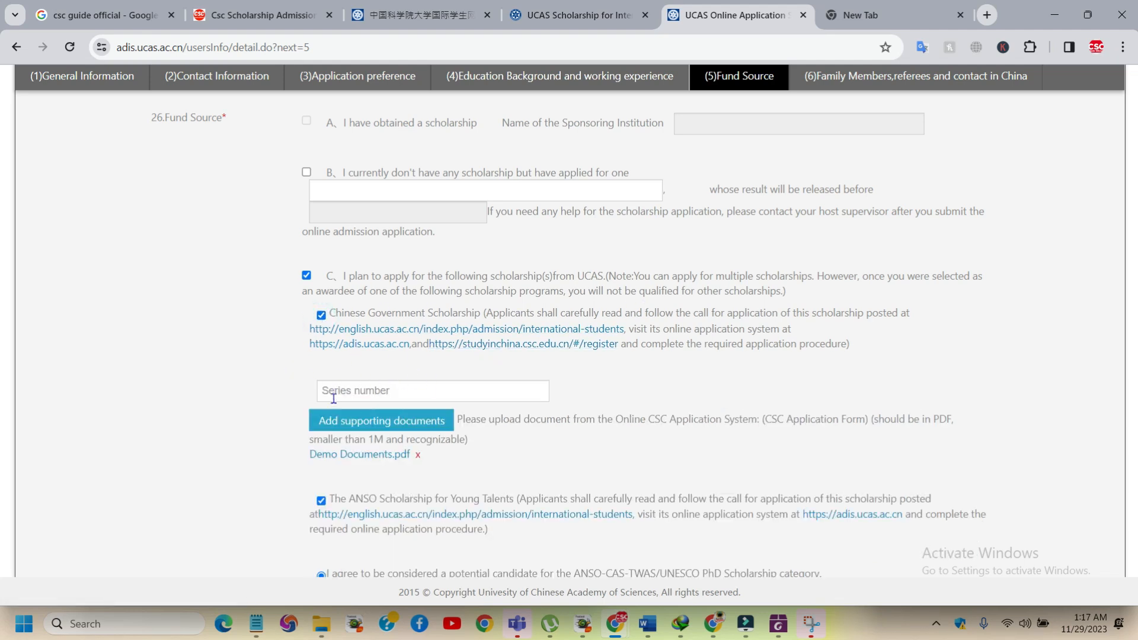
left_click(321, 315)
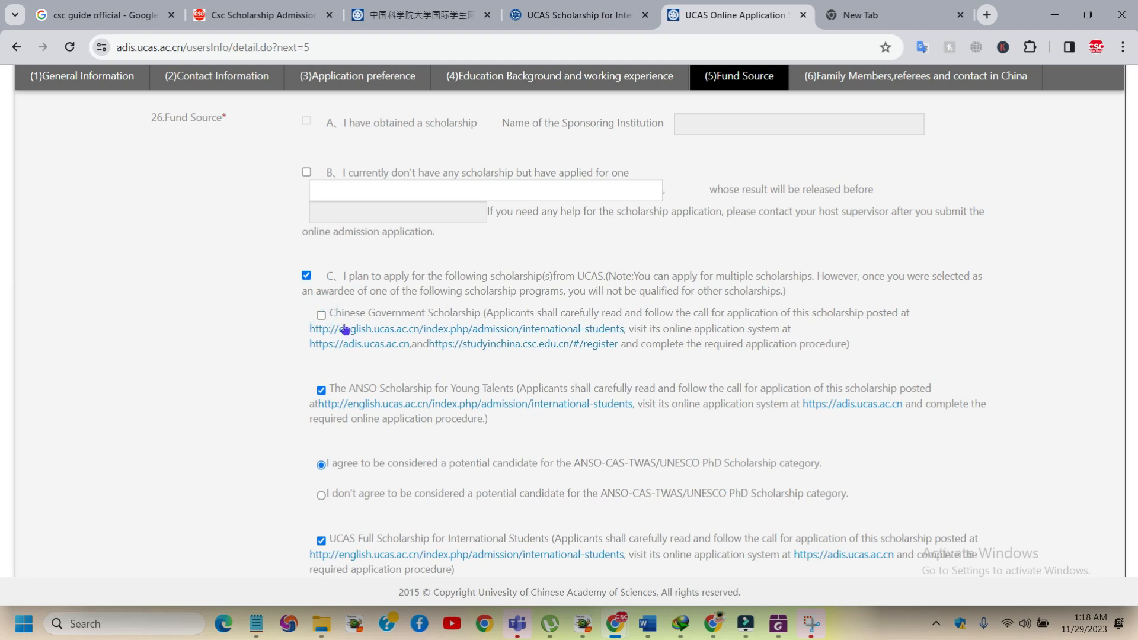
left_click(321, 315)
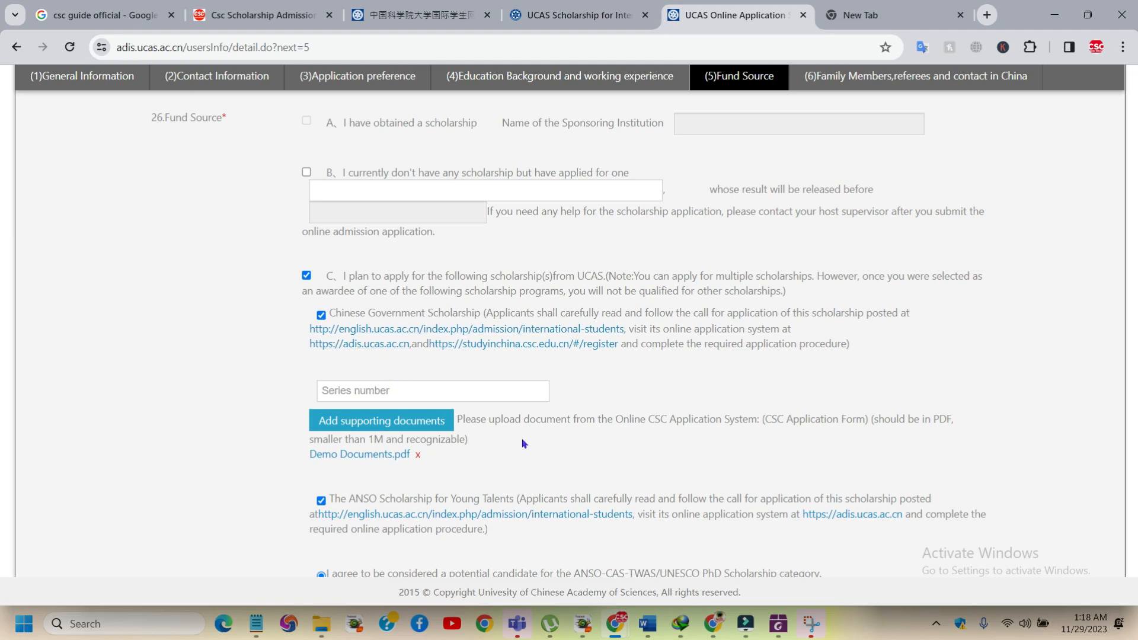
Review the Fund Source choices from option C down to the self-funding question in item D
scroll(751, 313, "down", 3)
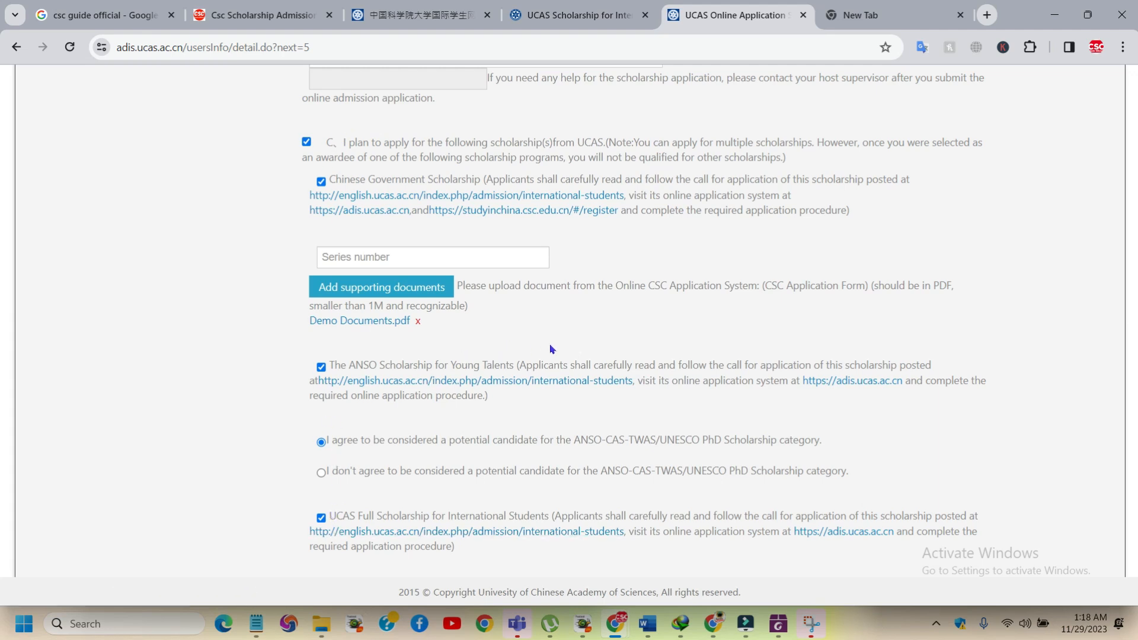
scroll(551, 350, "up", 1)
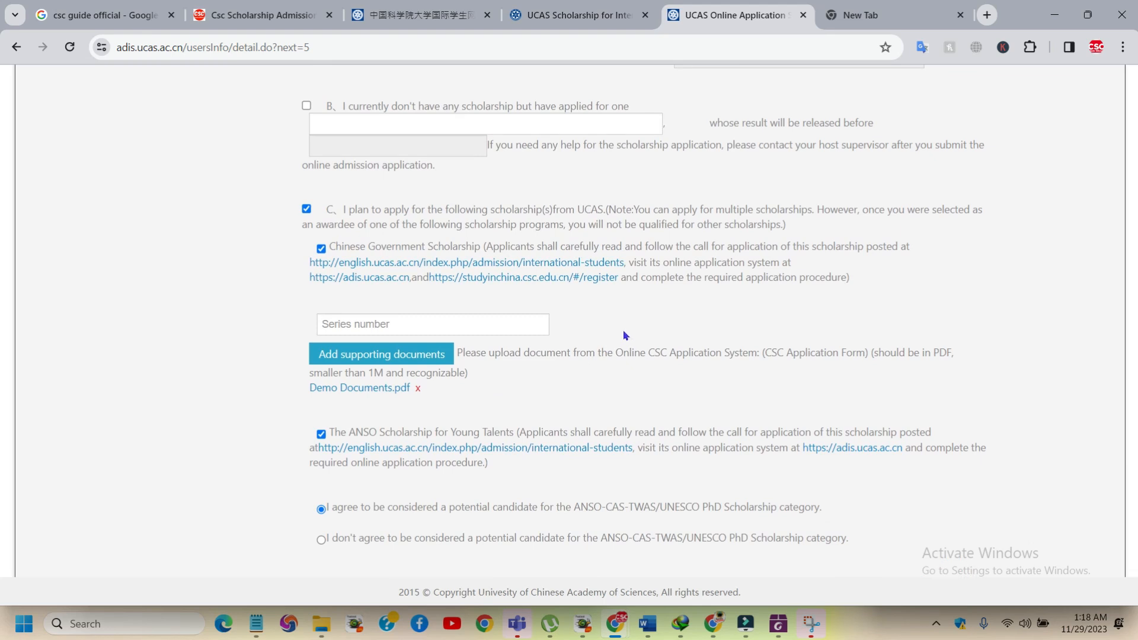
scroll(625, 336, "down", 1)
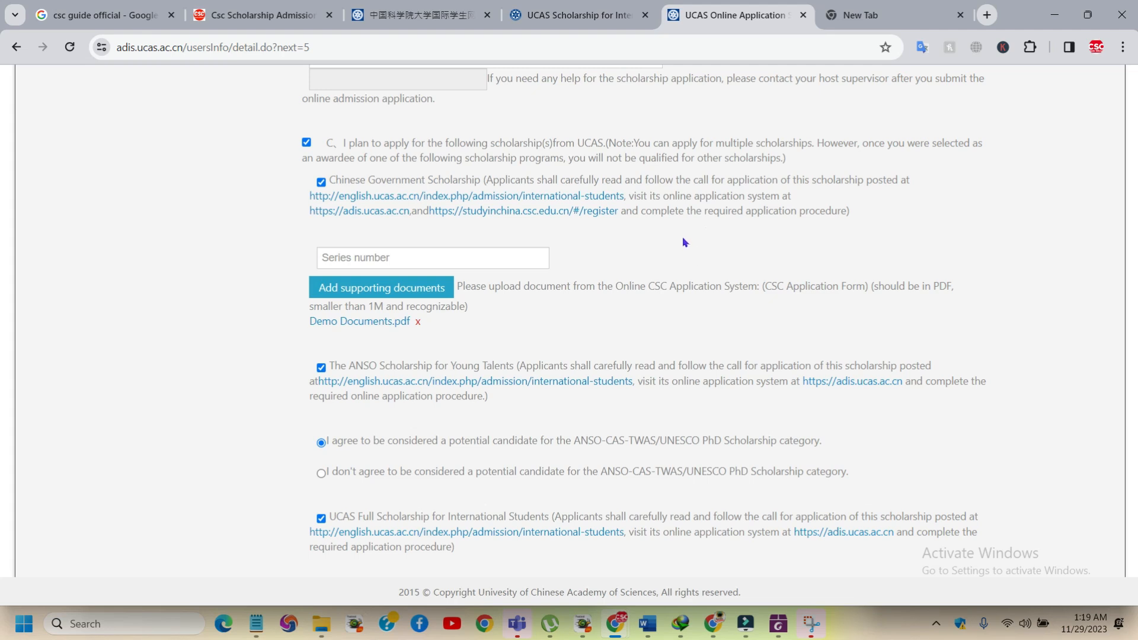
scroll(593, 309, "down", 1)
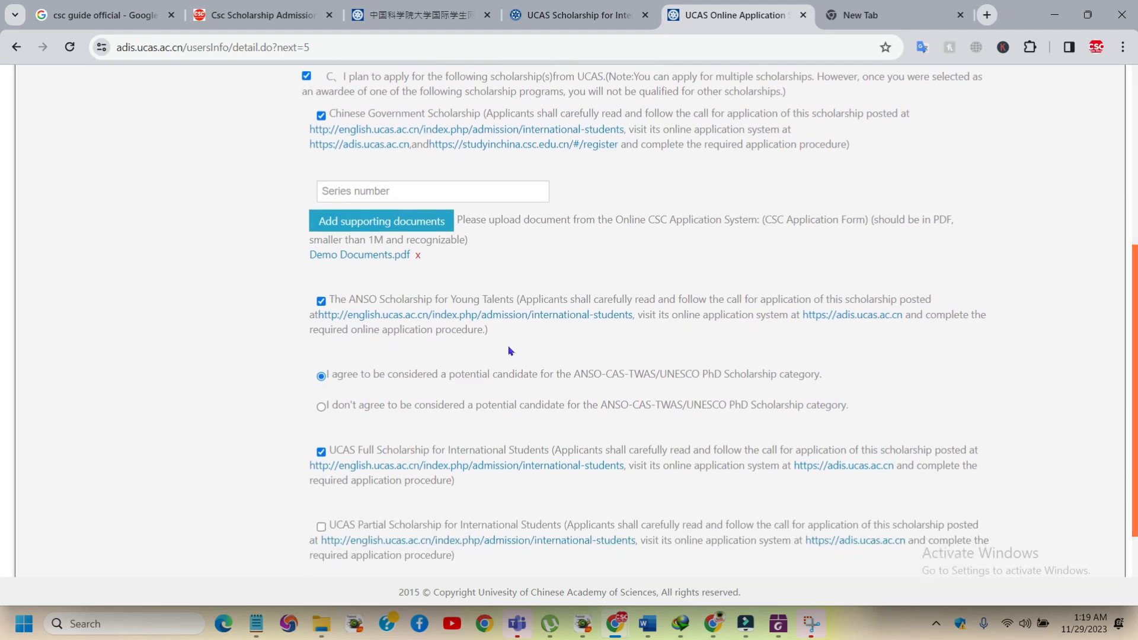
scroll(524, 351, "down", 2)
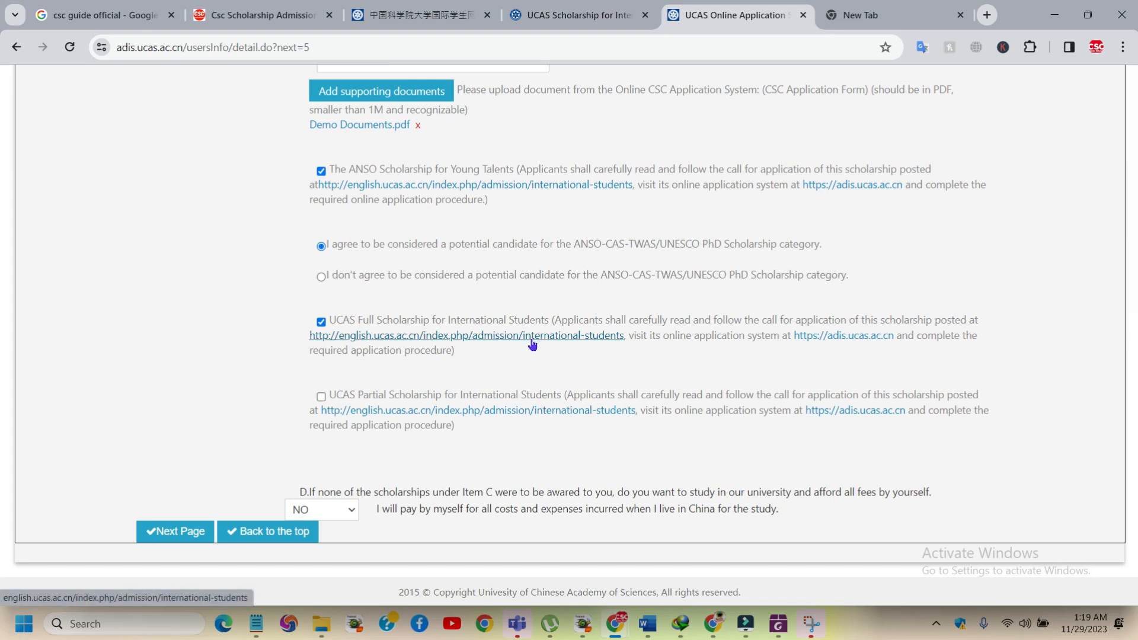
Switch the self-funding answer in item D to YES to check its document requirement, and set it back to NO
left_click(329, 511)
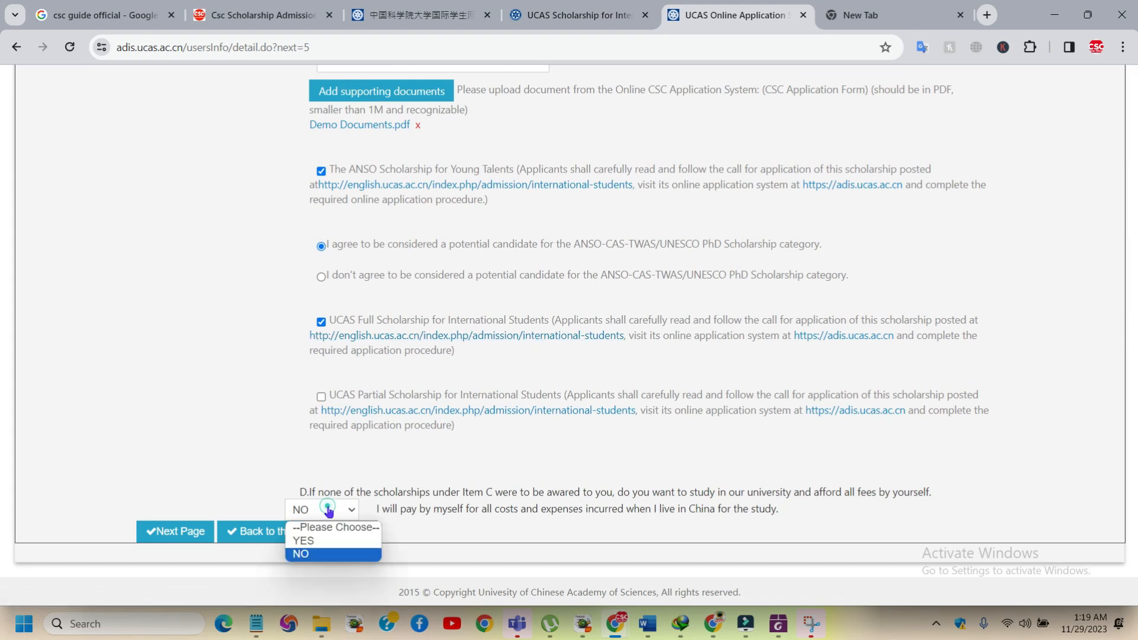
left_click(334, 541)
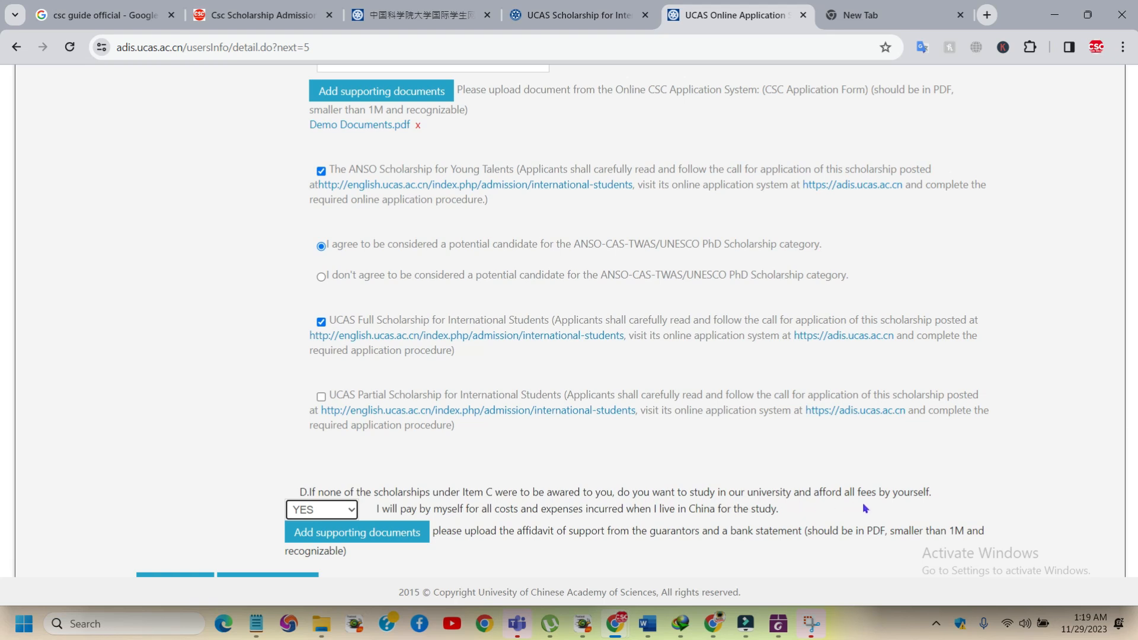
left_click(320, 510)
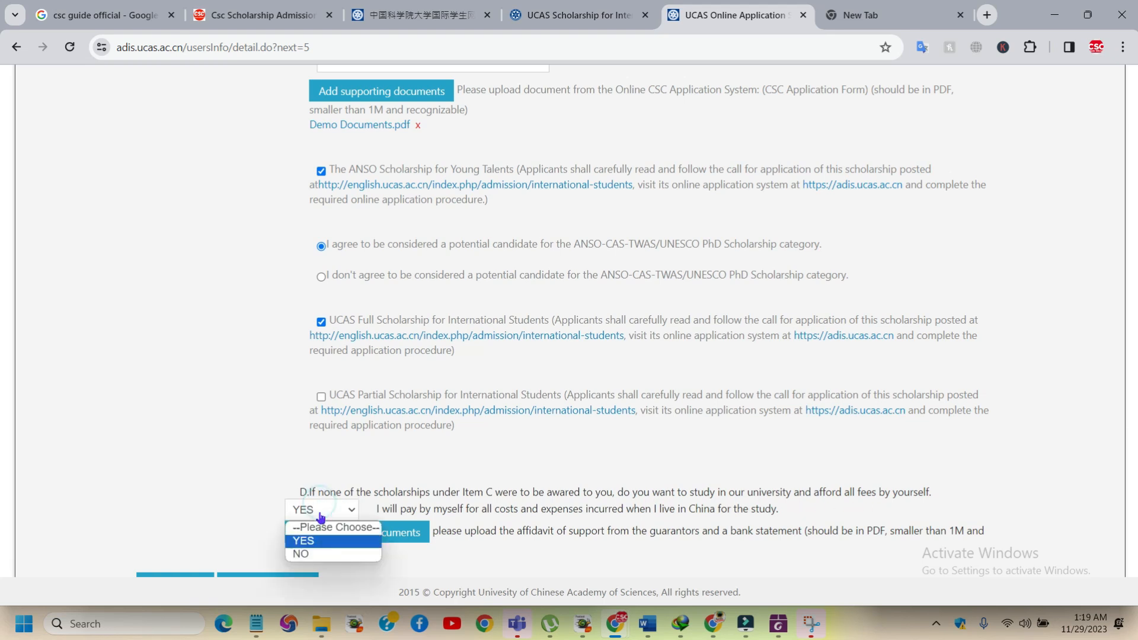
left_click(322, 551)
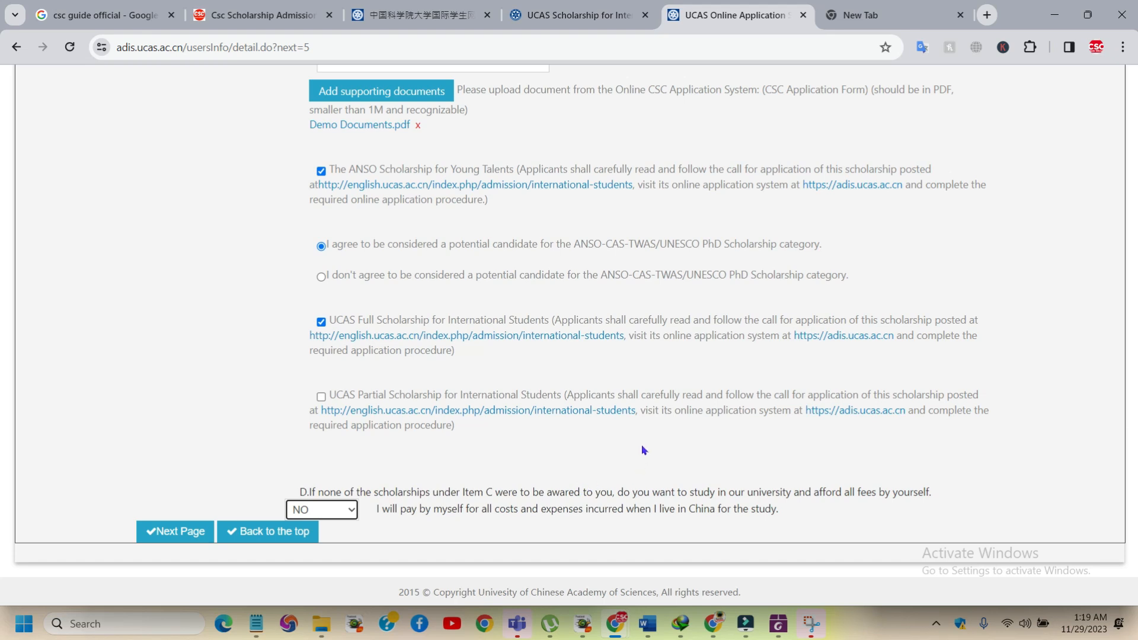
Try to return from the Fund Source page to the Contact Information section
scroll(462, 476, "up", 5)
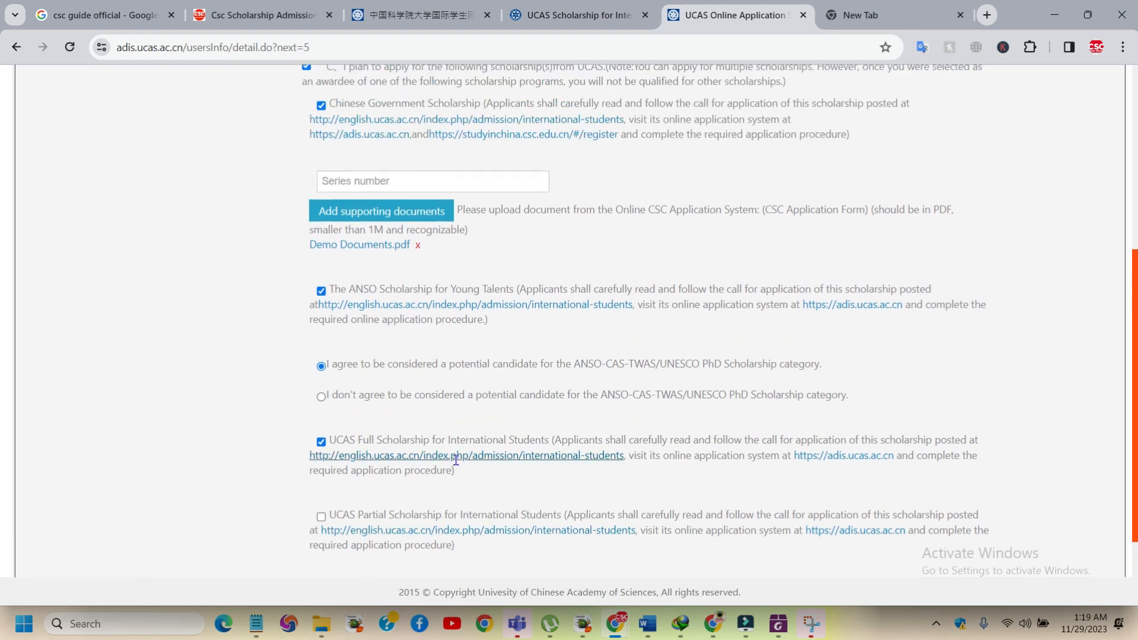
scroll(490, 437, "down", 5)
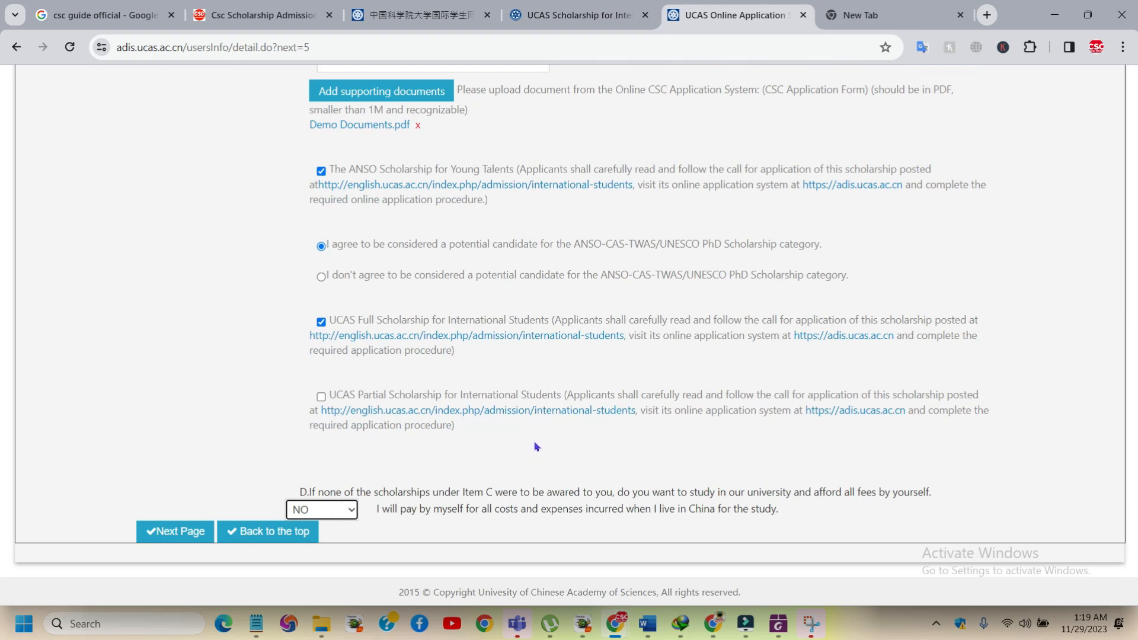
scroll(560, 445, "up", 5)
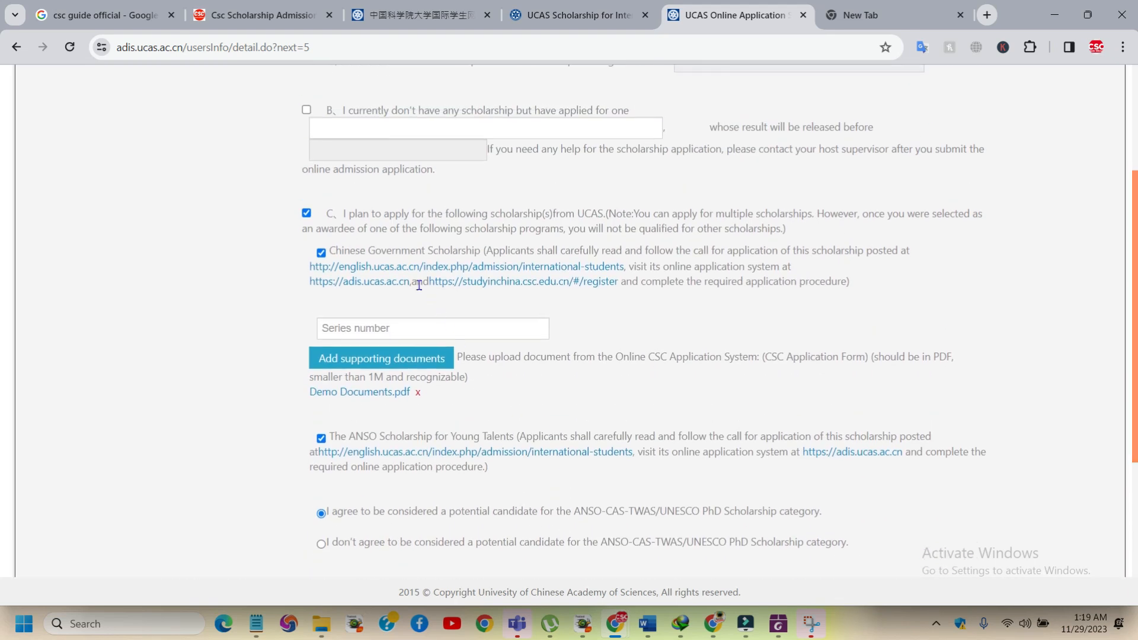
scroll(448, 310, "down", 2)
scroll(507, 249, "up", 6)
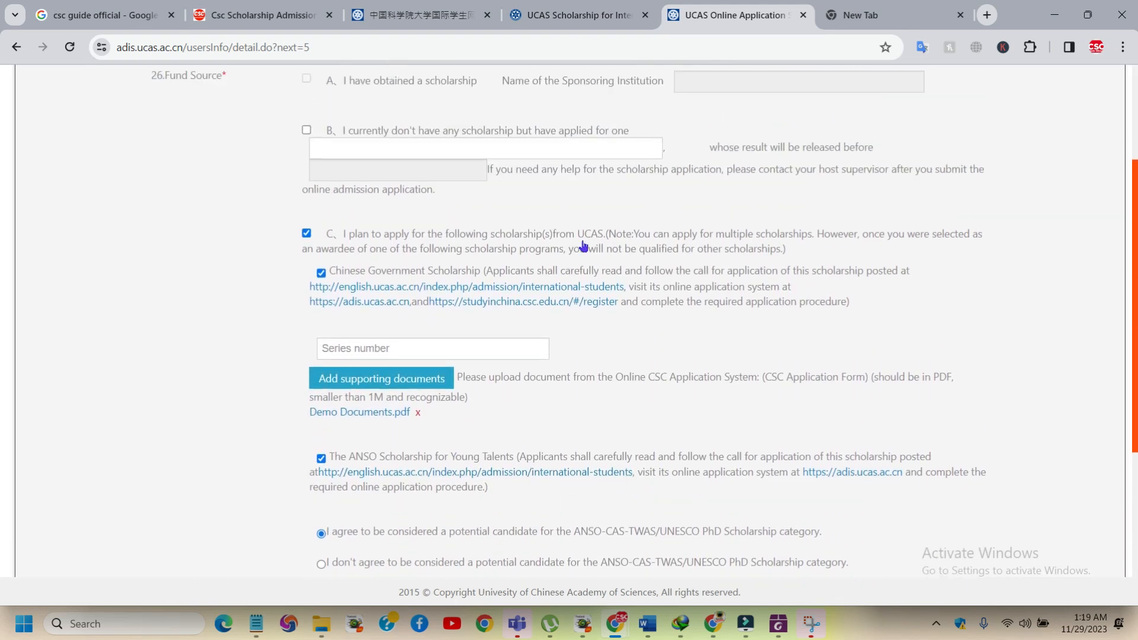
left_click(200, 221)
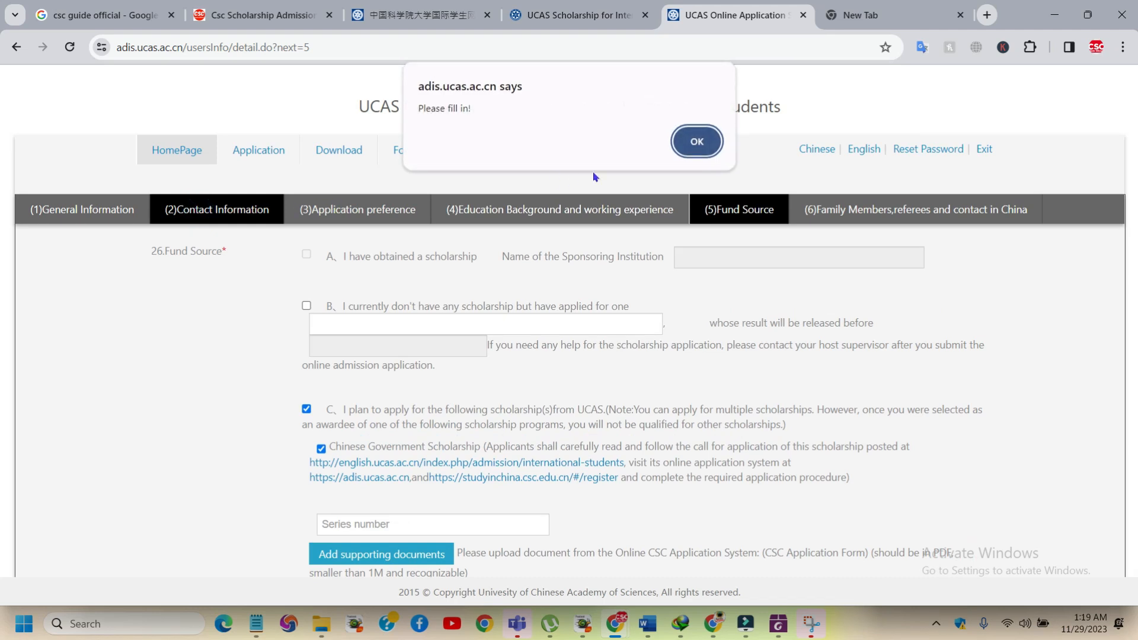
left_click(716, 149)
left_click(223, 210)
left_click(706, 142)
Try to continue past the Fund Source page with the Chinese Government Scholarship still selected
scroll(698, 182, "down", 8)
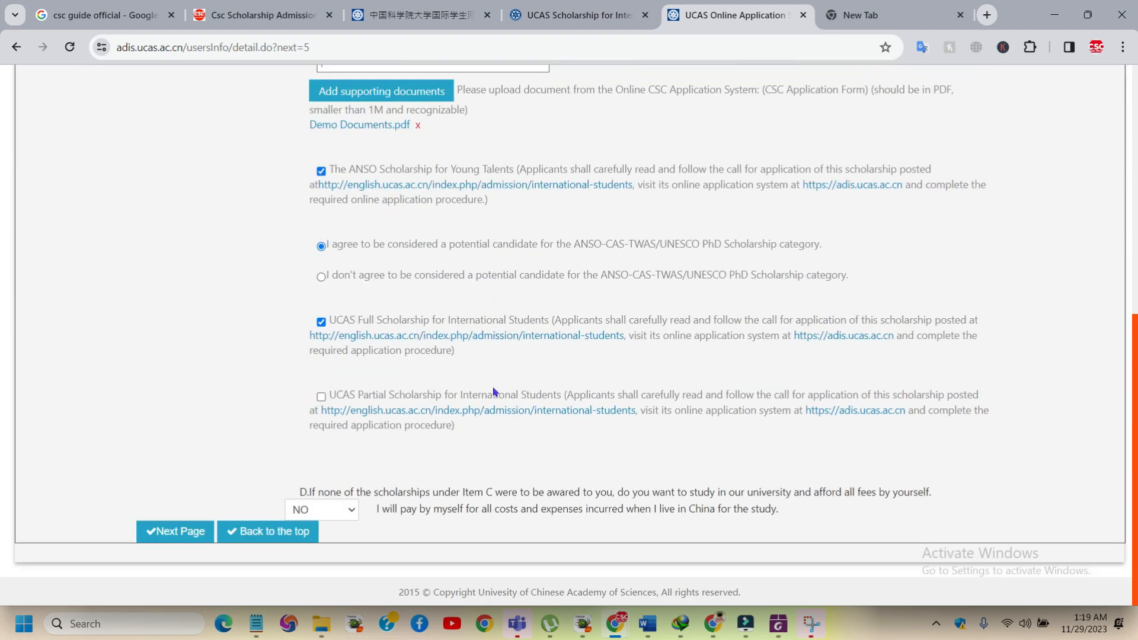
left_click(165, 527)
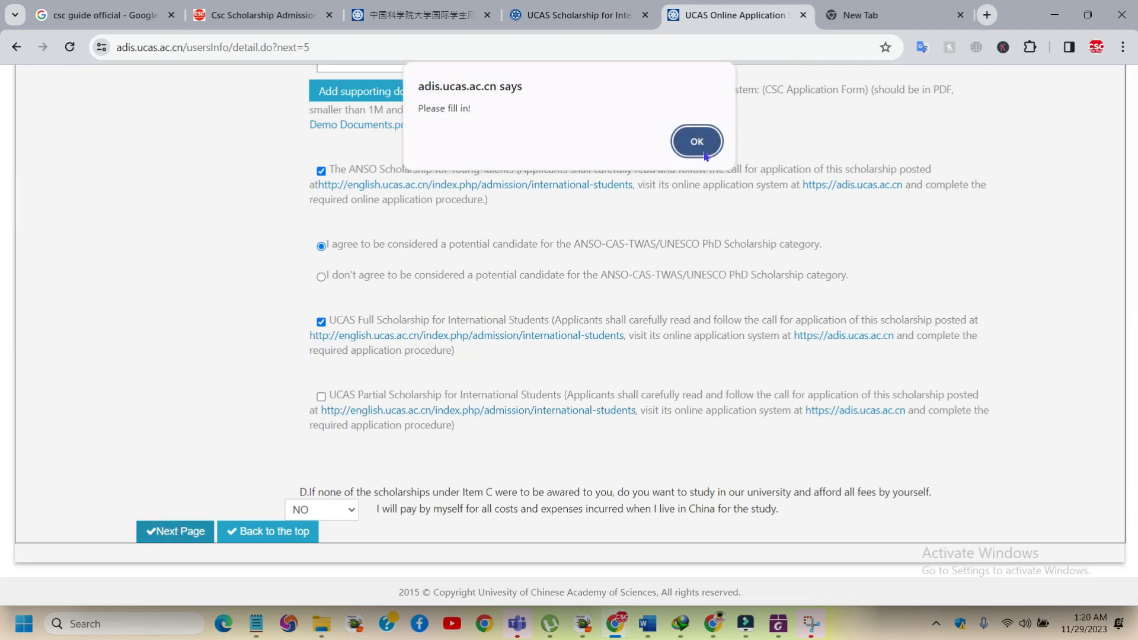
left_click(700, 148)
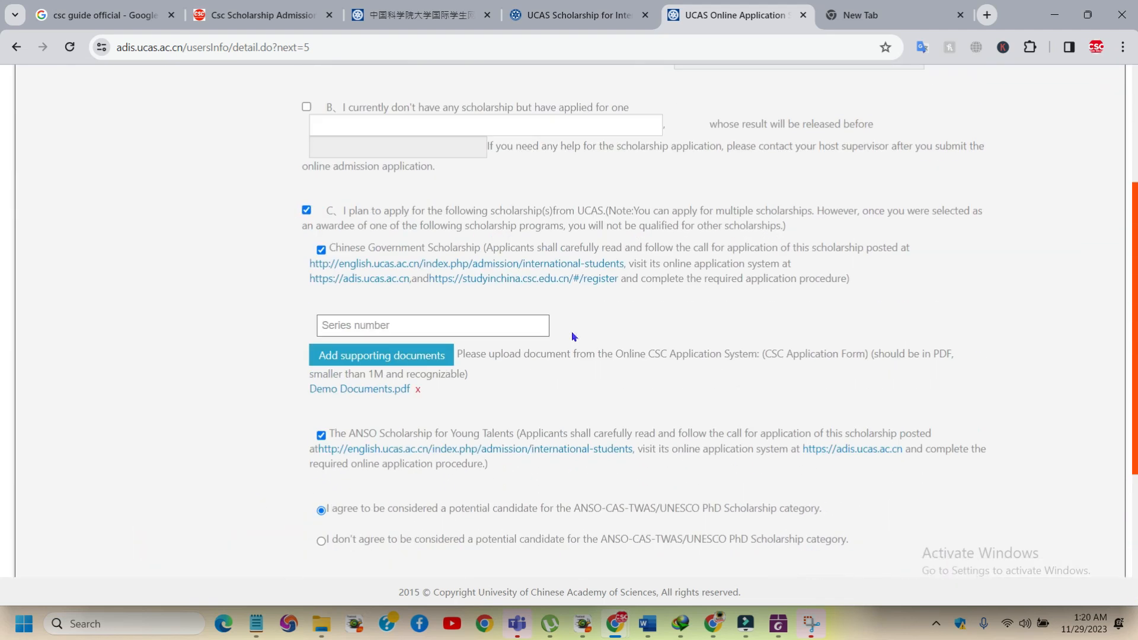
Deselect the Chinese Government Scholarship and continue to the page for family members, referees and contact in China
left_click(320, 335)
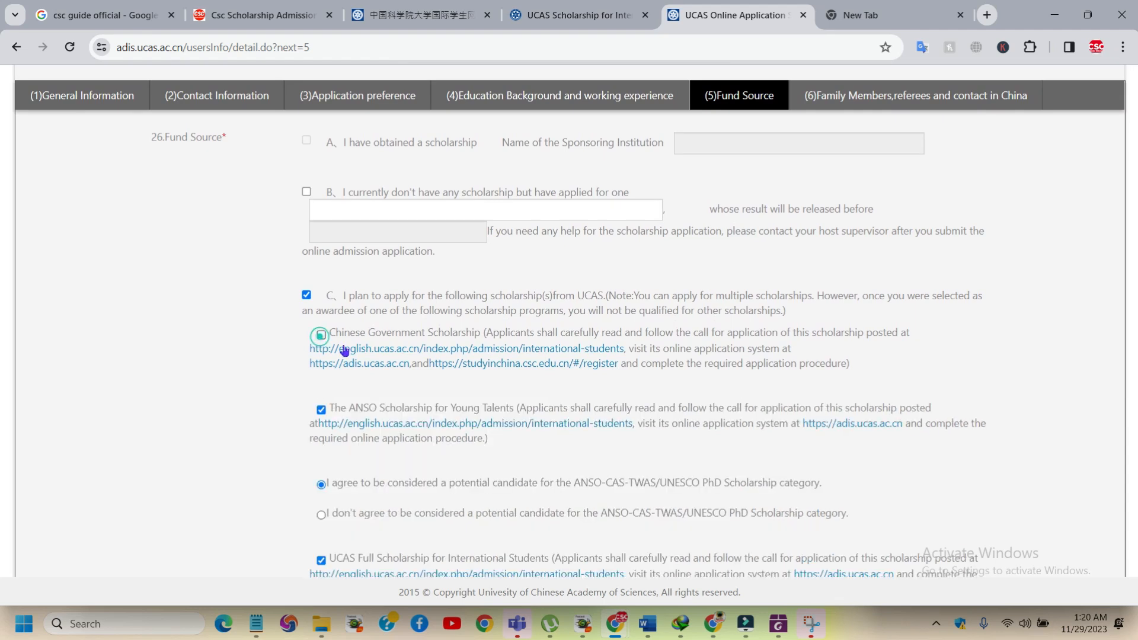
scroll(336, 478, "down", 3)
scroll(336, 478, "down", 1)
left_click(176, 532)
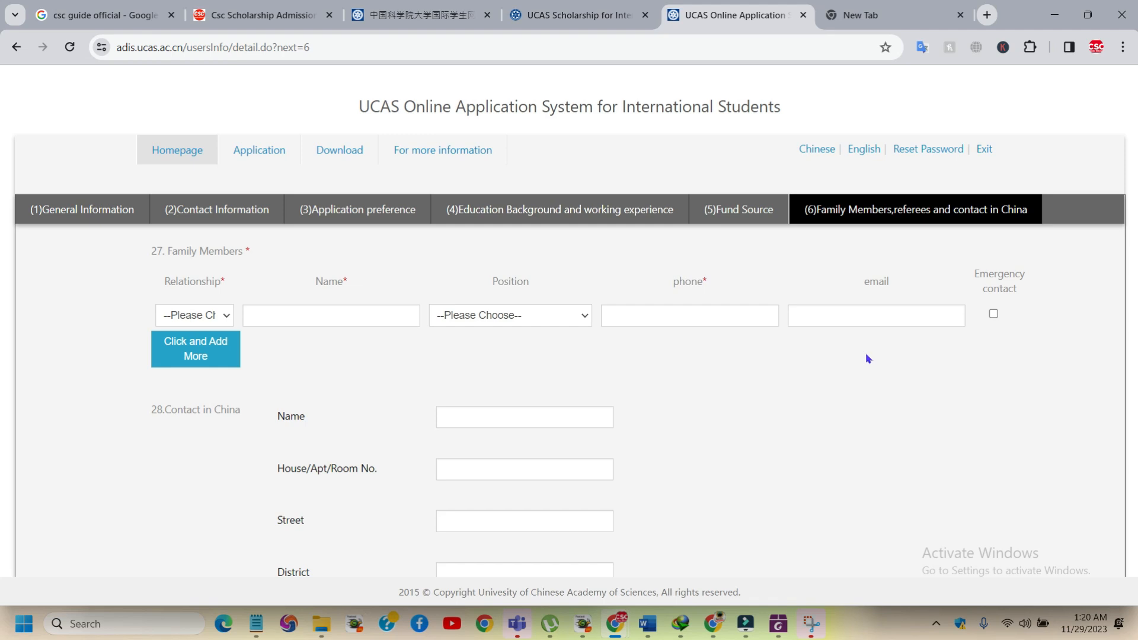
Add a second entry row to the Family Members table in item 27
scroll(581, 313, "down", 7)
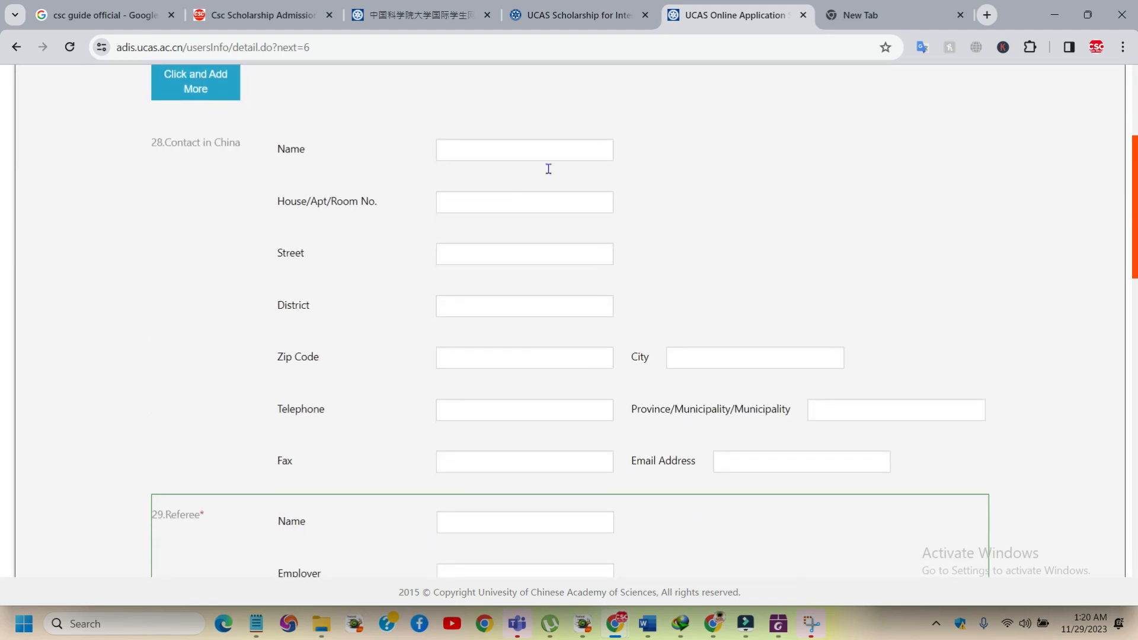
scroll(361, 254, "up", 5)
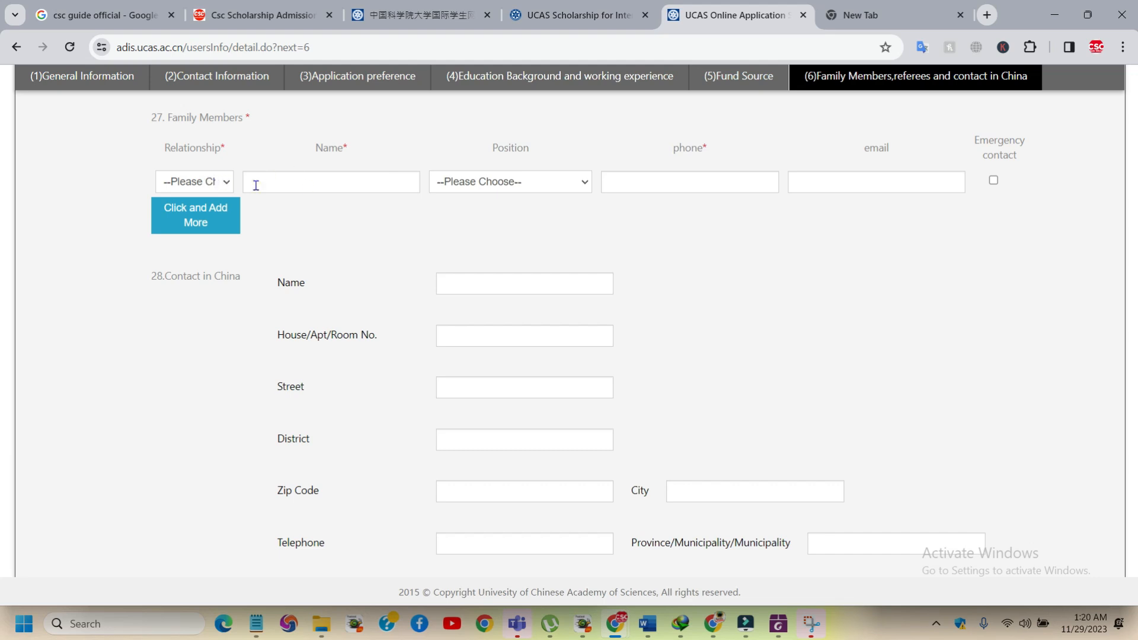
left_click(198, 216)
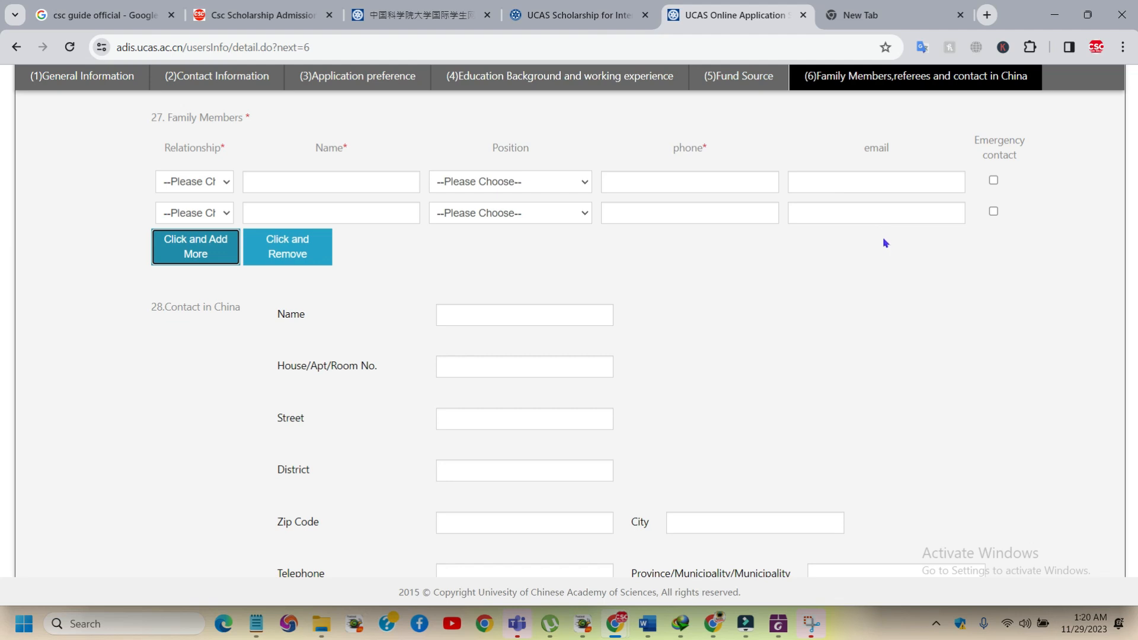
Look over the Contact in China fields in item 28 and the Referee fields in item 29
scroll(812, 261, "down", 2)
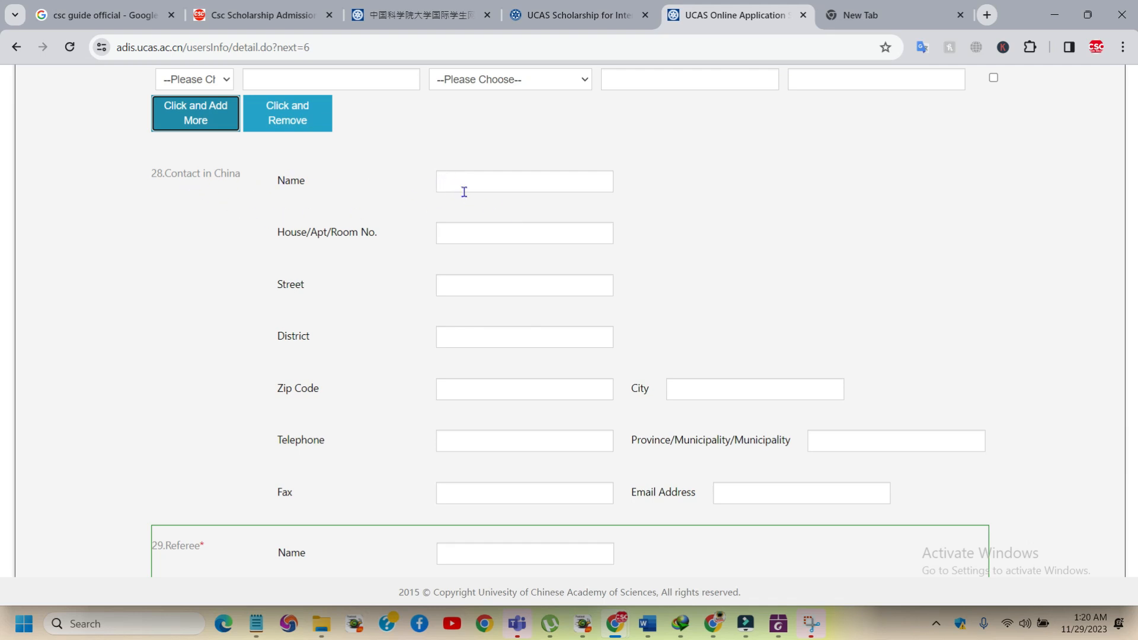
scroll(527, 216, "down", 2)
scroll(635, 258, "down", 2)
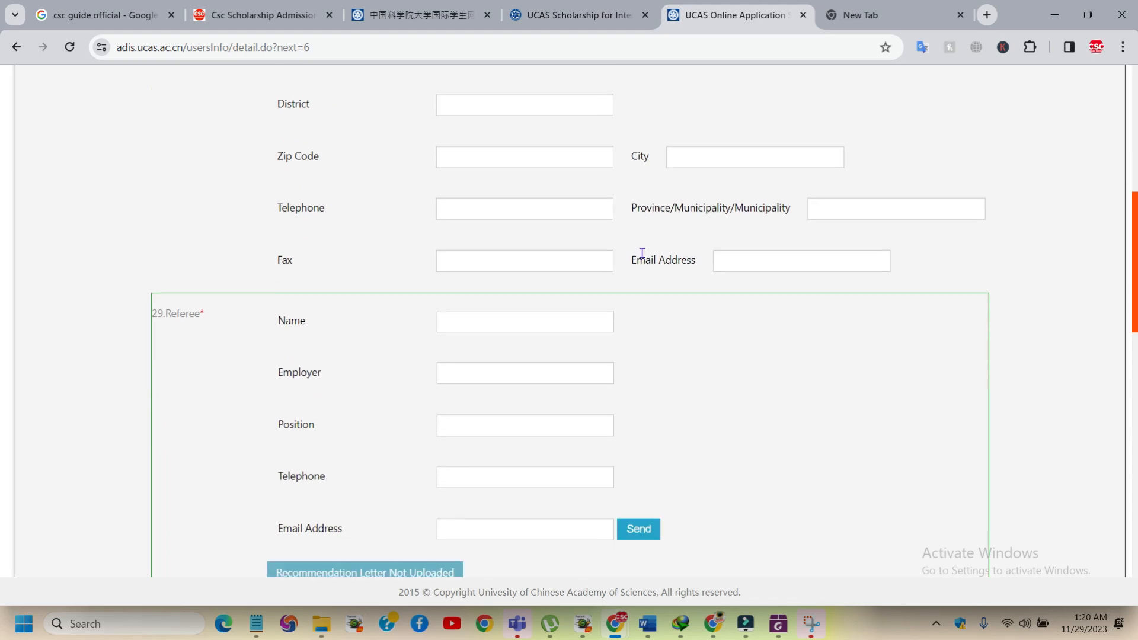
scroll(249, 302, "down", 3)
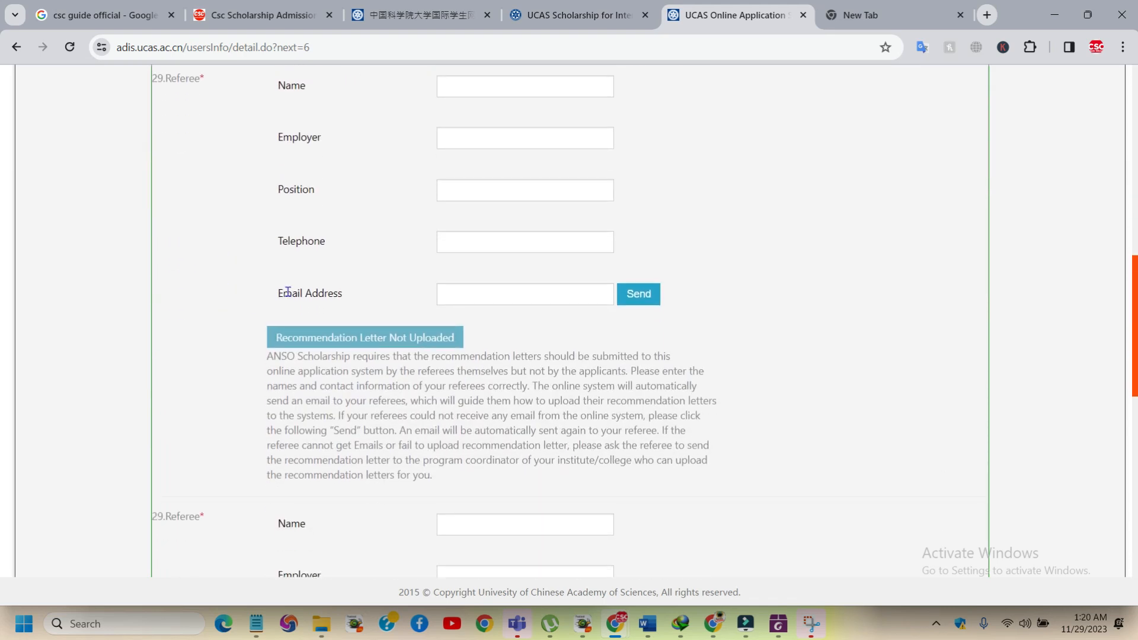
scroll(287, 293, "up", 2)
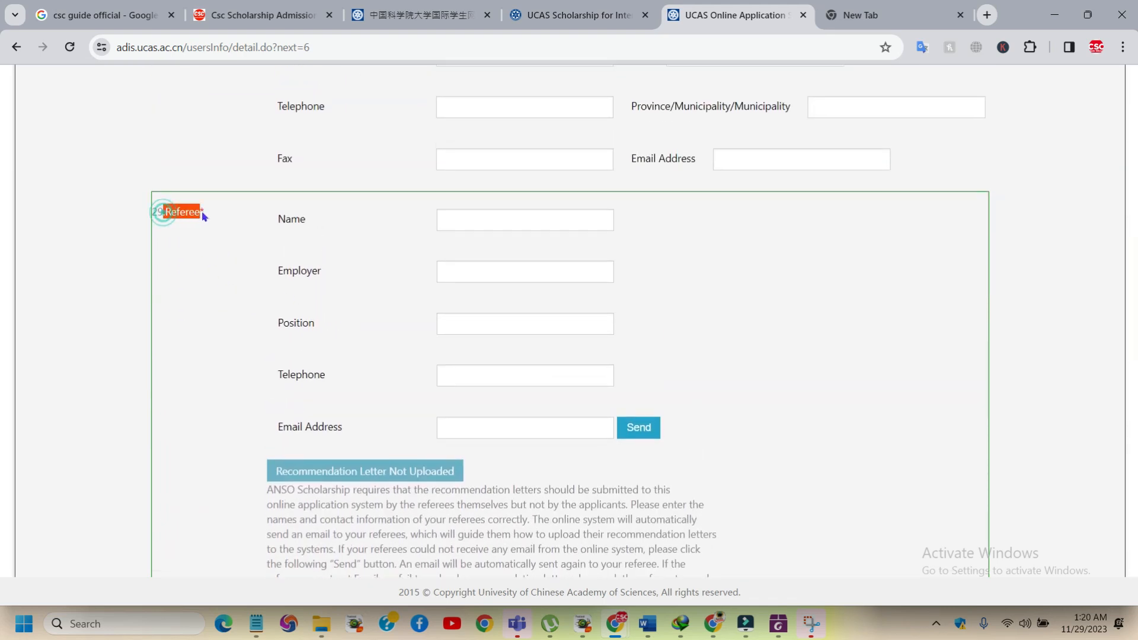
scroll(259, 267, "down", 5)
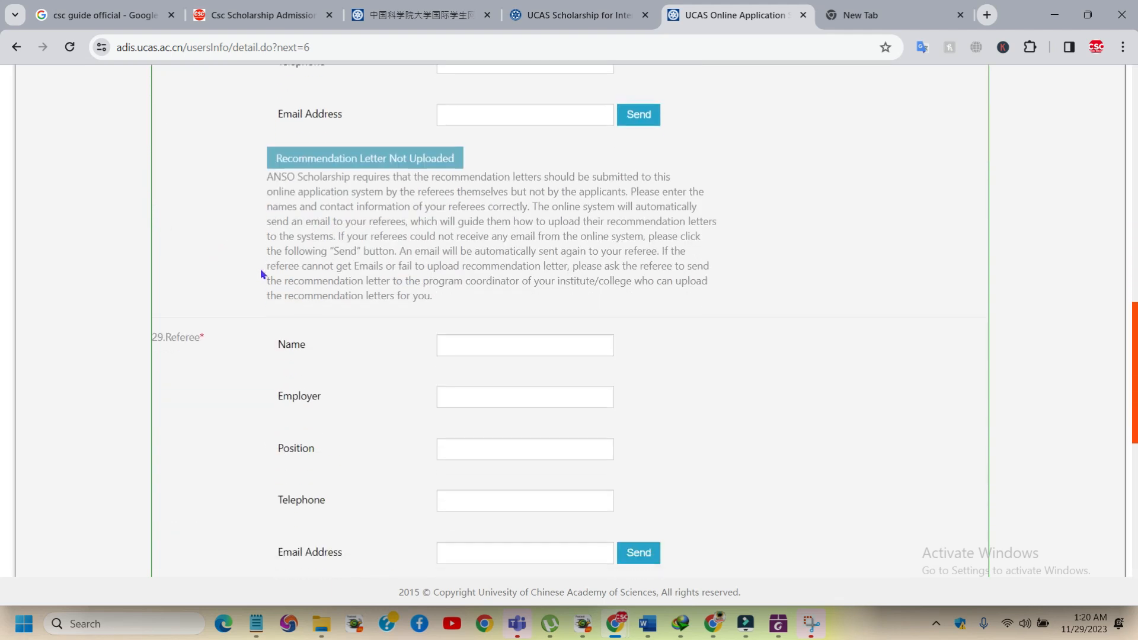
scroll(212, 284, "down", 10)
scroll(279, 324, "up", 6)
scroll(430, 355, "up", 10)
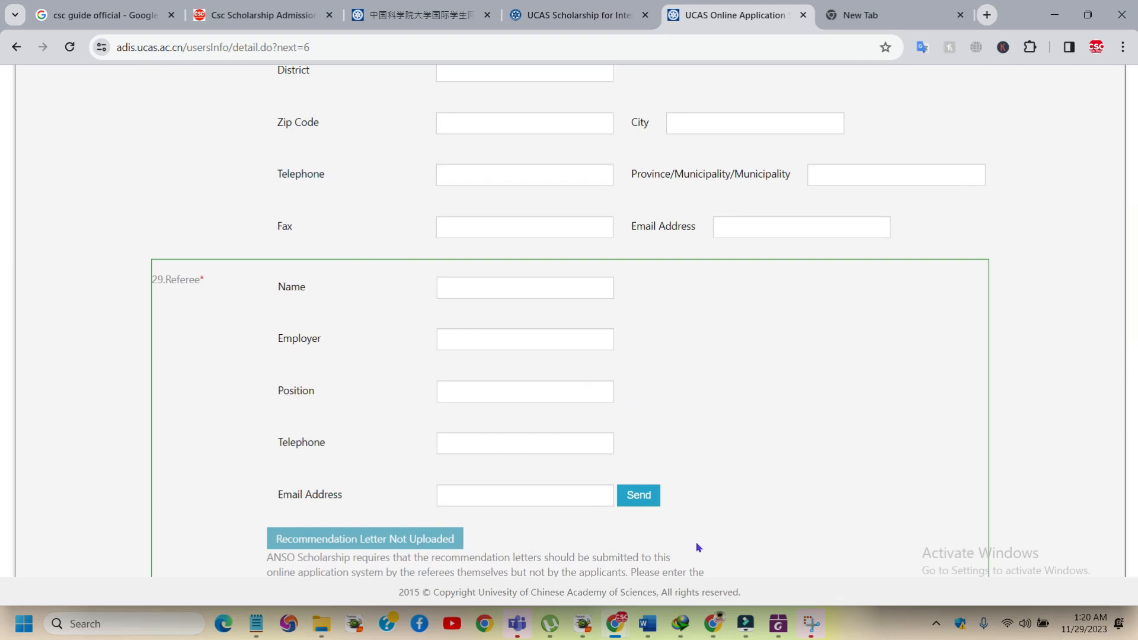
Read the ANSO recommendation letter instructions under the first and second referee entries
scroll(593, 442, "down", 3)
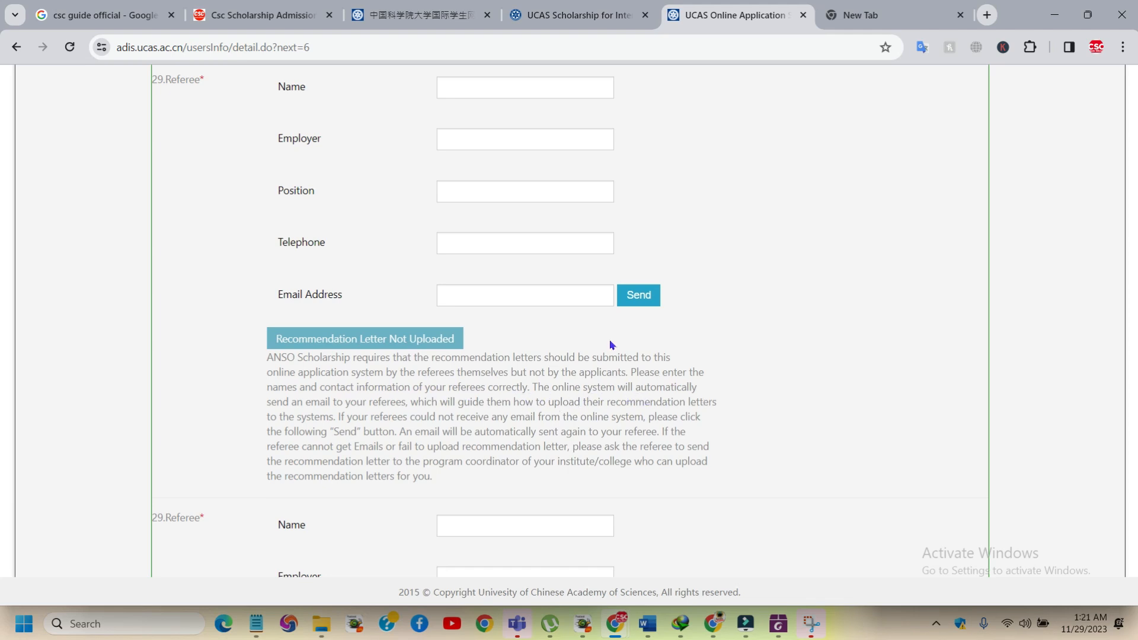
scroll(616, 344, "up", 2)
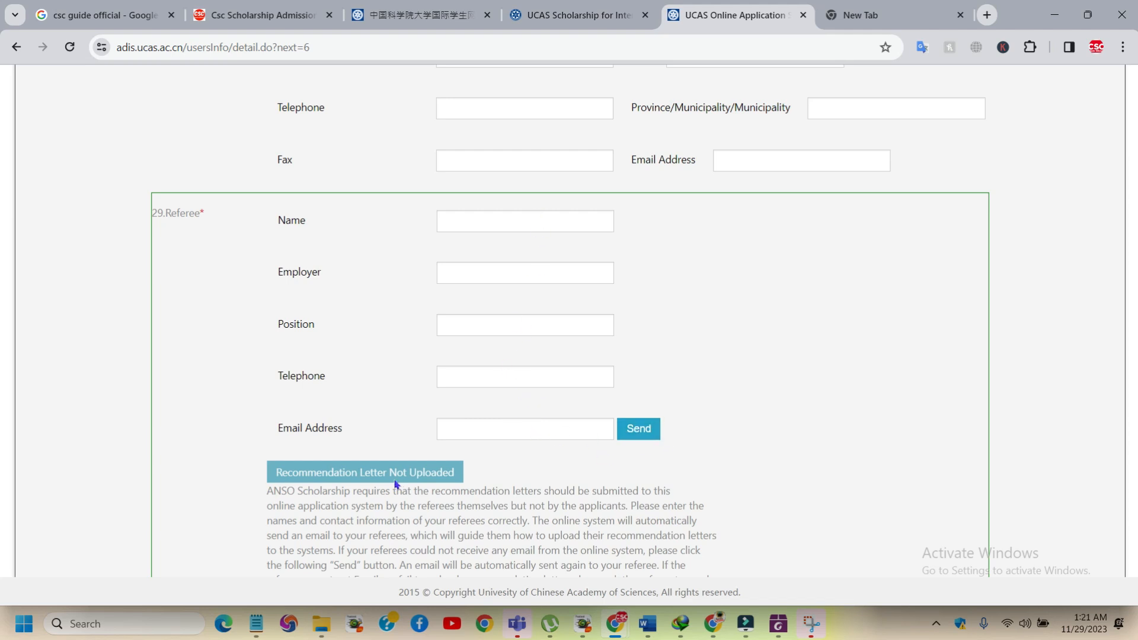
scroll(377, 459, "down", 1)
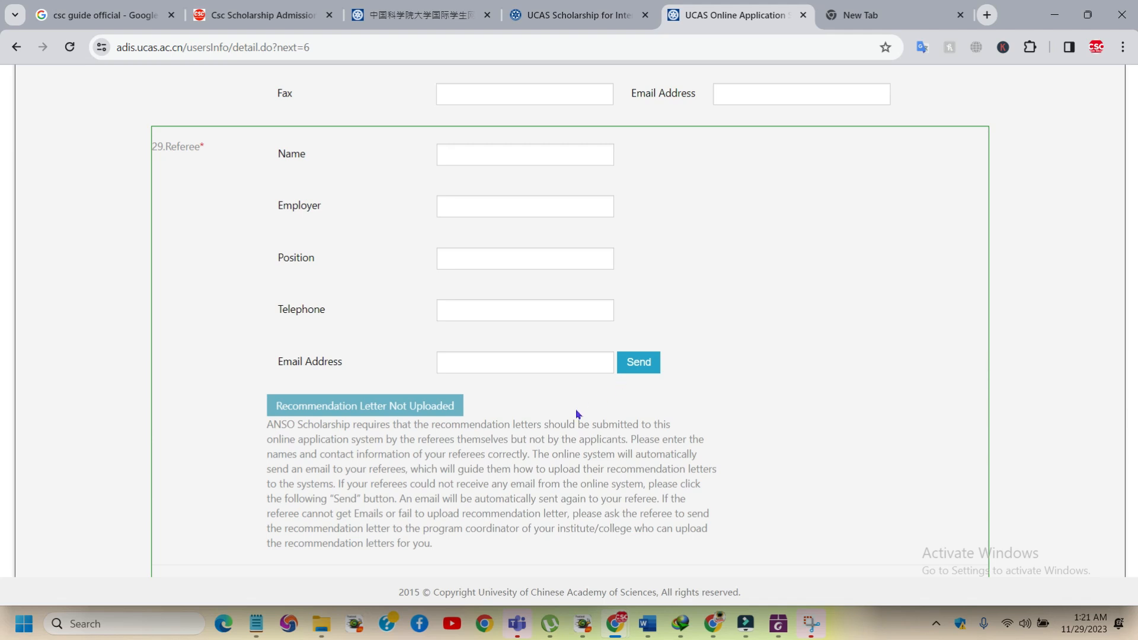
scroll(578, 415, "down", 5)
scroll(552, 420, "down", 4)
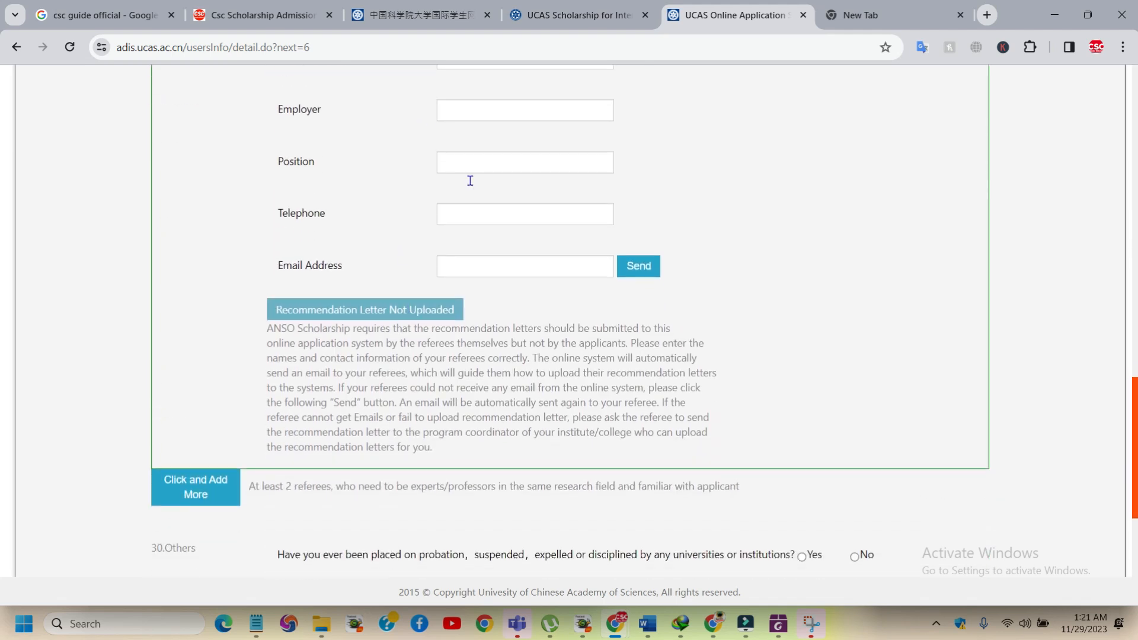
scroll(497, 295, "up", 2)
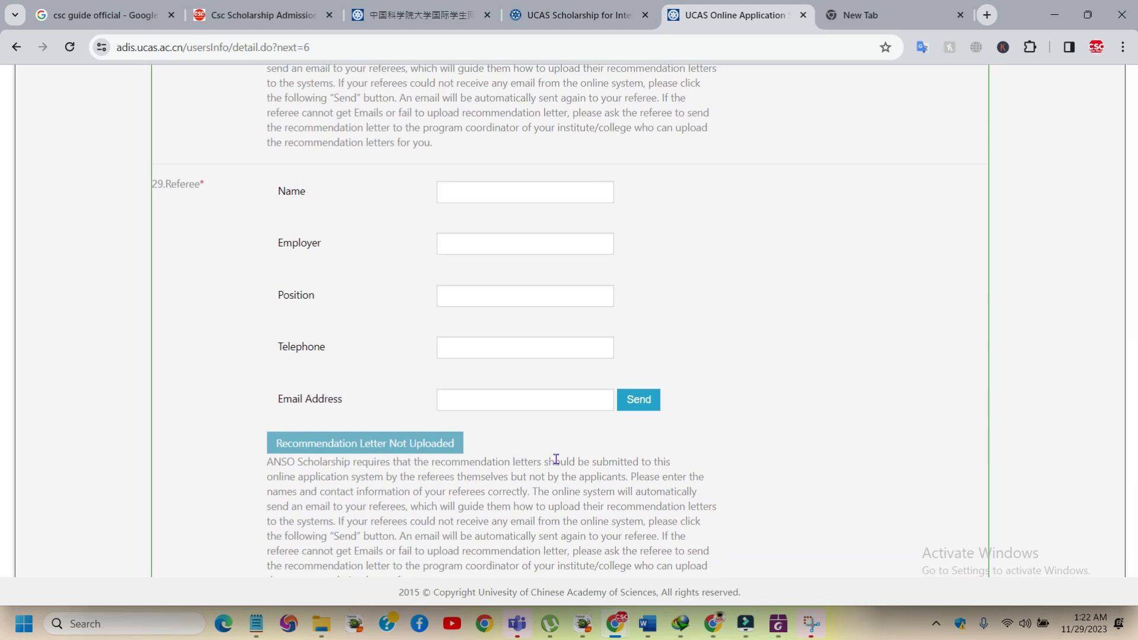
Answer No to the three item 30 questions on probation or discipline, illegal records and criminal convictions
scroll(533, 391, "down", 4)
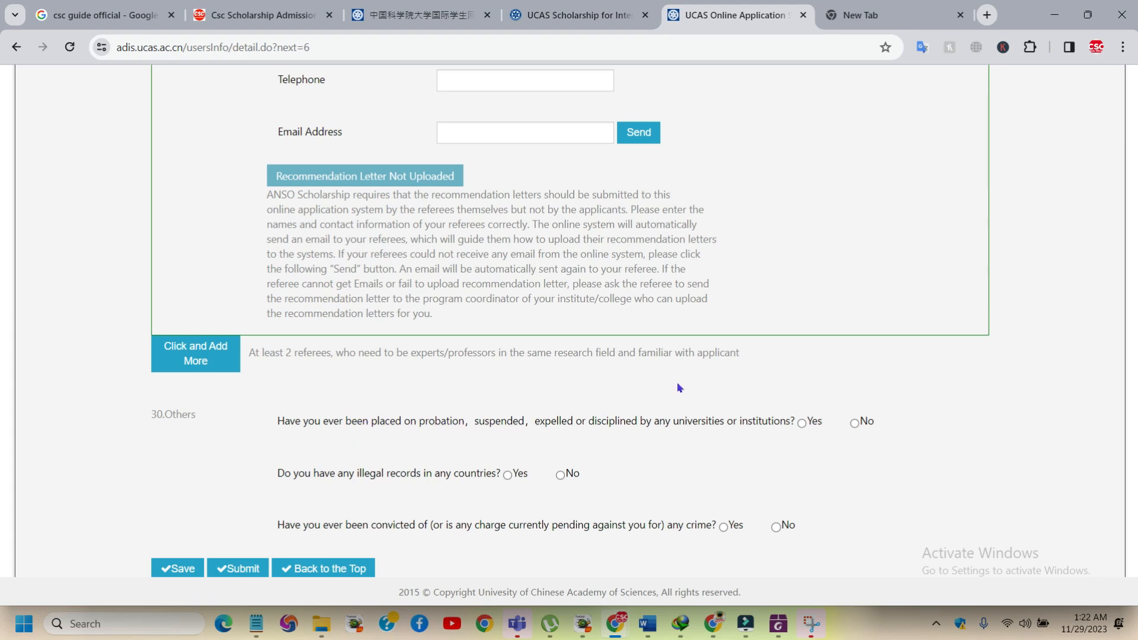
left_click(855, 423)
left_click(561, 475)
left_click(777, 529)
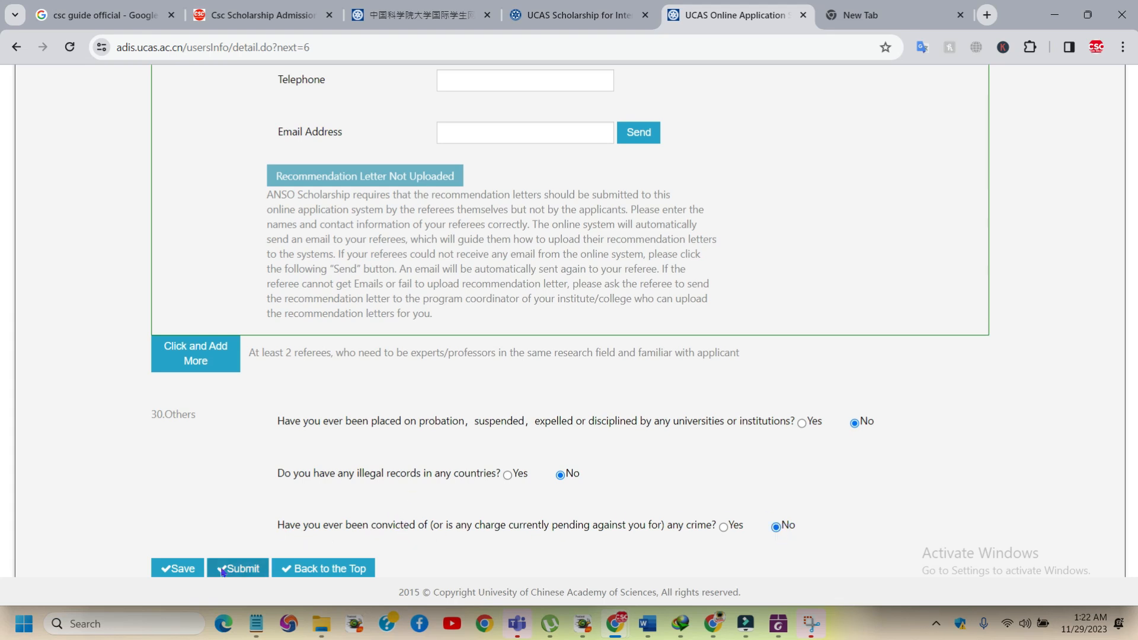
Review both referee entries again, checking the required contact fields and how recommendation letters are submitted
scroll(552, 332, "up", 4)
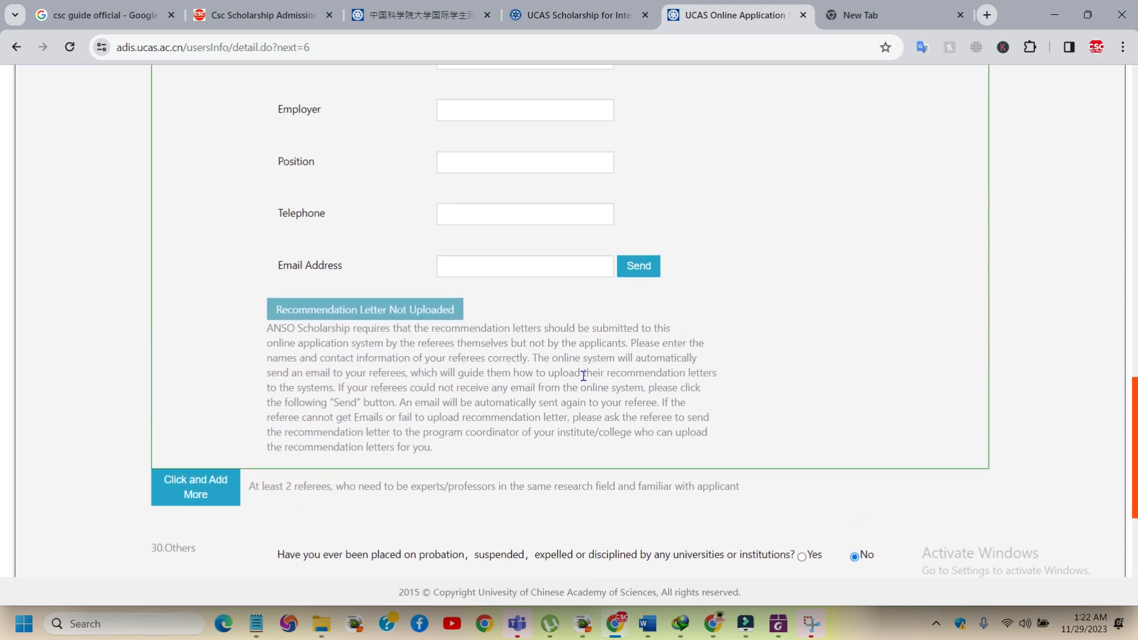
scroll(609, 268, "up", 8)
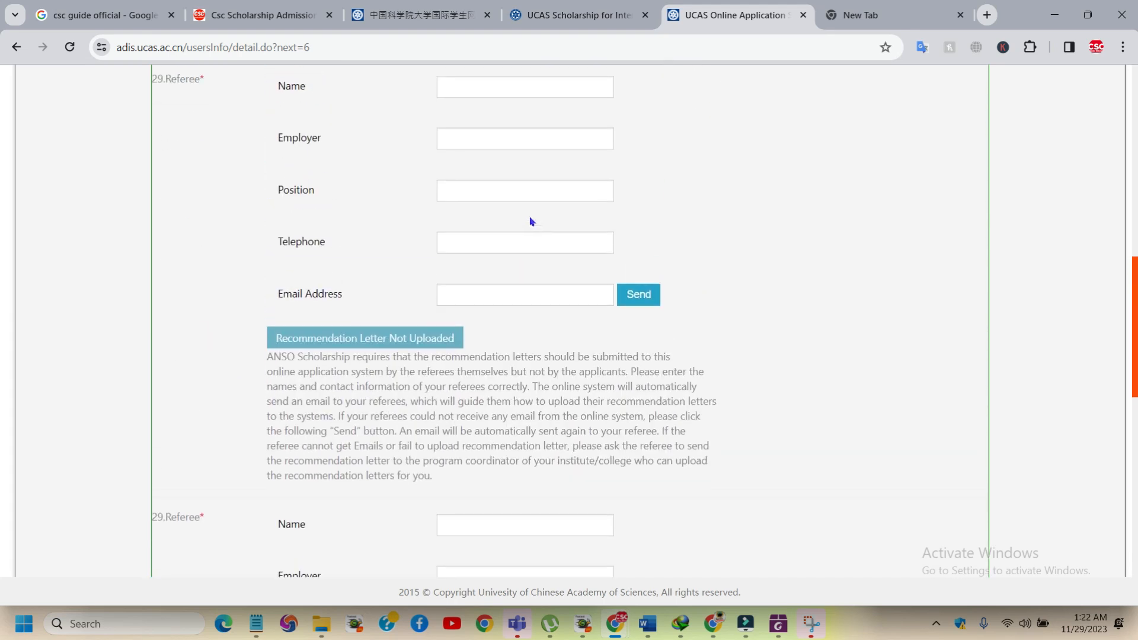
scroll(527, 258, "up", 1)
scroll(481, 282, "down", 1)
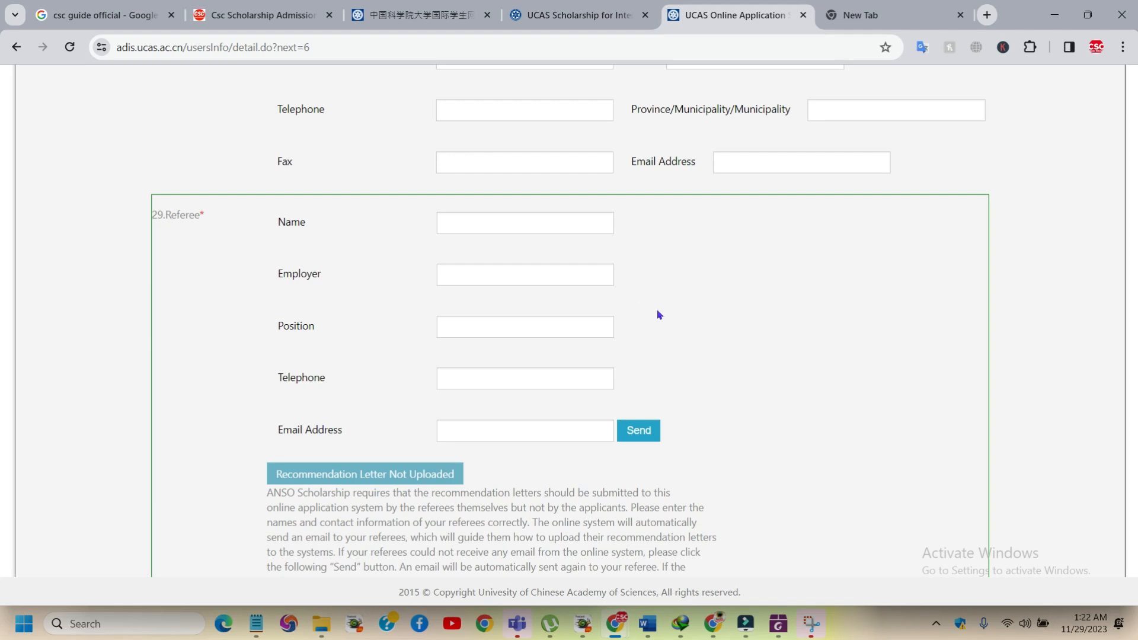
scroll(652, 318, "down", 2)
scroll(658, 328, "up", 2)
scroll(701, 352, "down", 2)
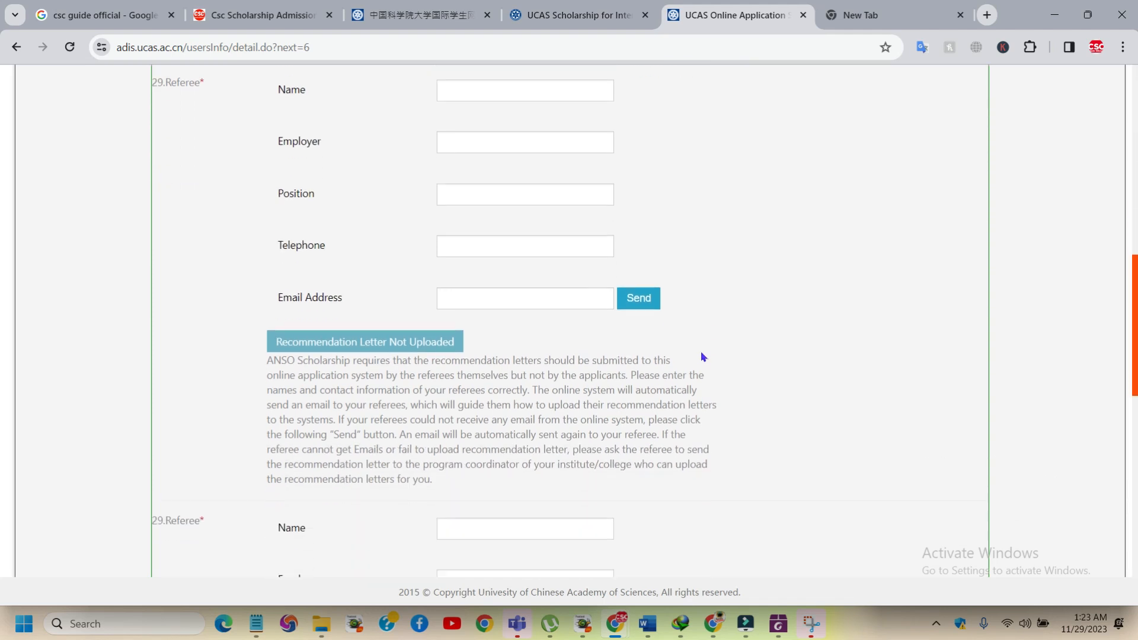
scroll(701, 352, "down", 3)
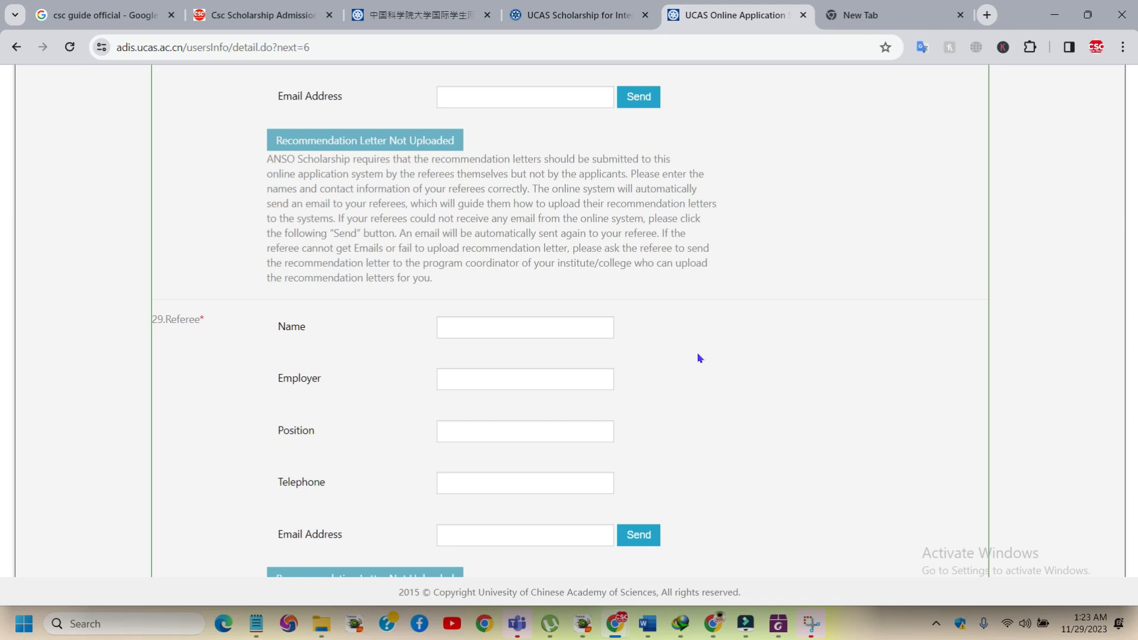
Check the item 30 answers and the minimum referee requirement, then reread the recommendation letter instructions in the Referee entries
scroll(698, 356, "down", 4)
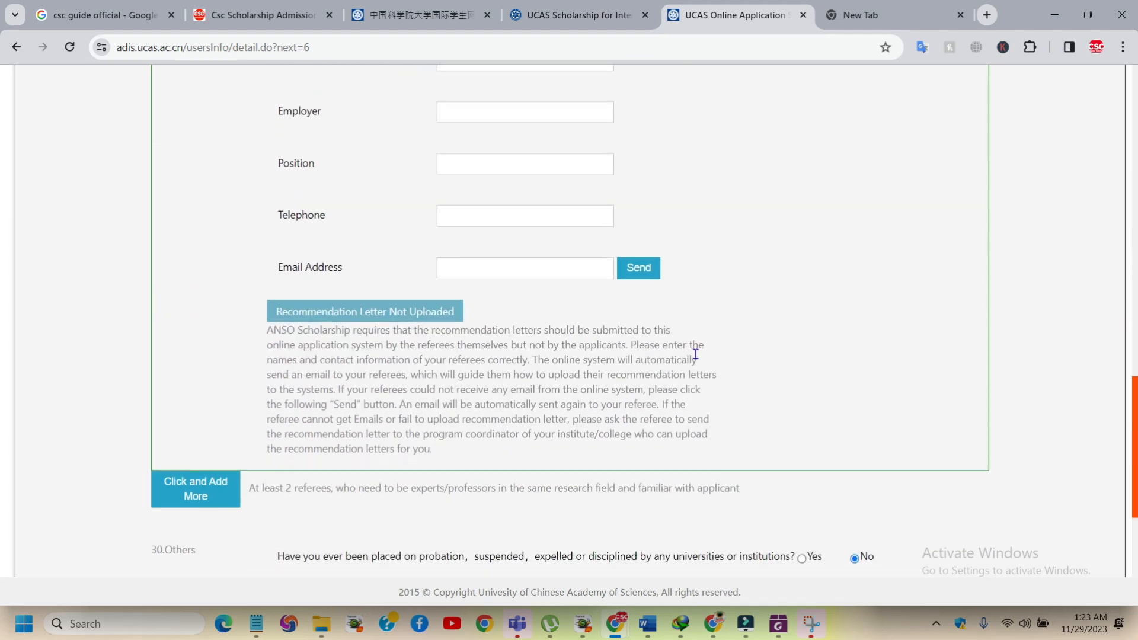
scroll(695, 354, "down", 1)
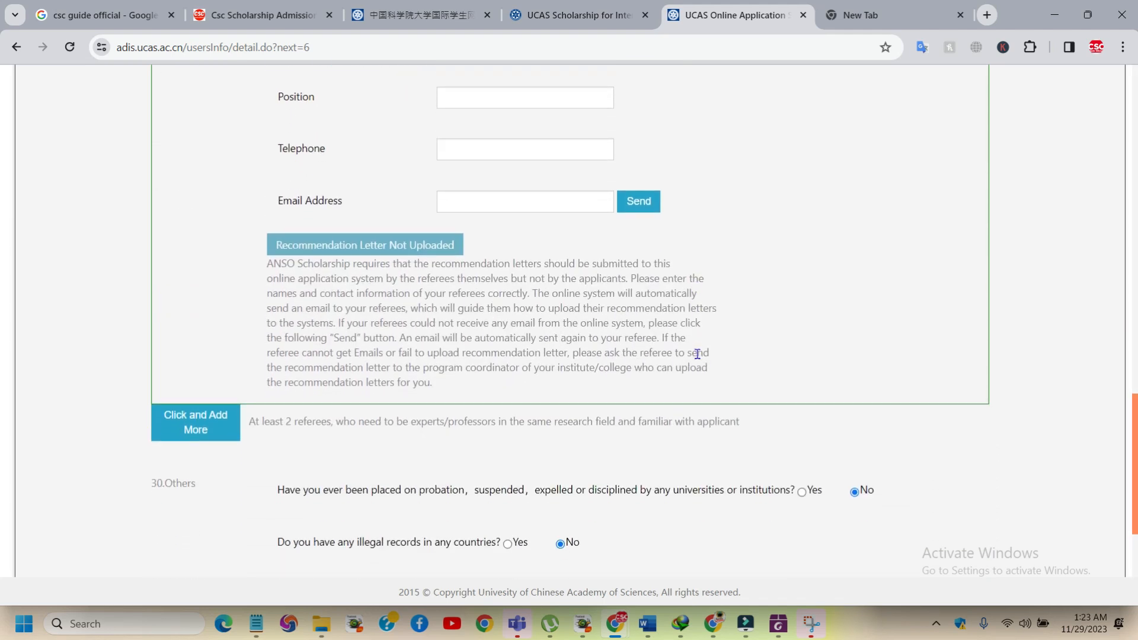
scroll(697, 356, "down", 3)
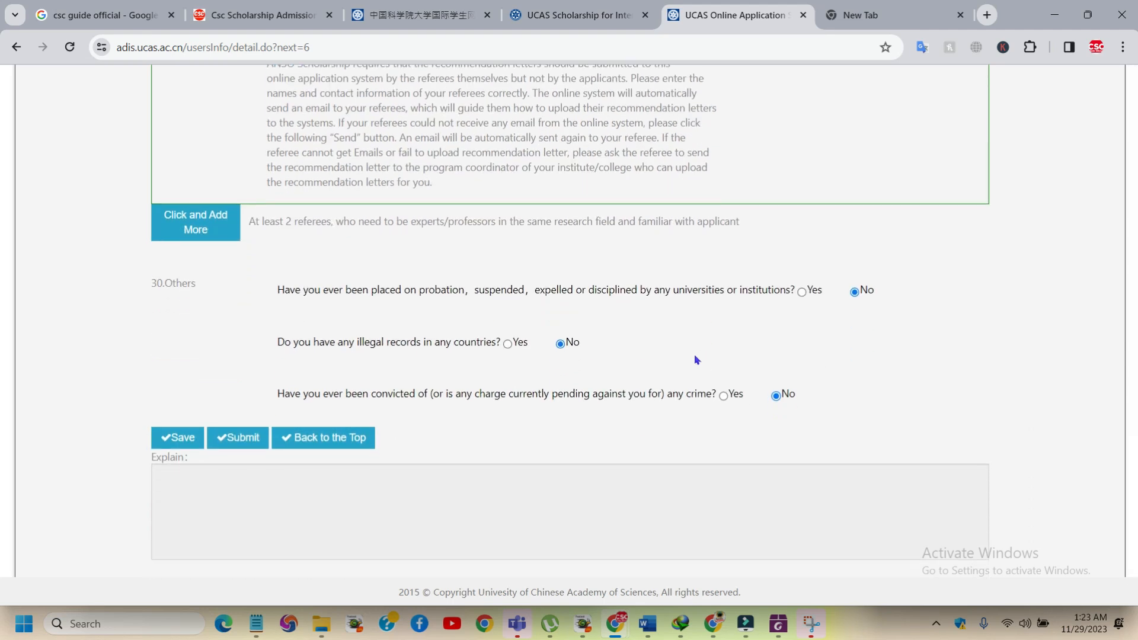
scroll(696, 360, "up", 15)
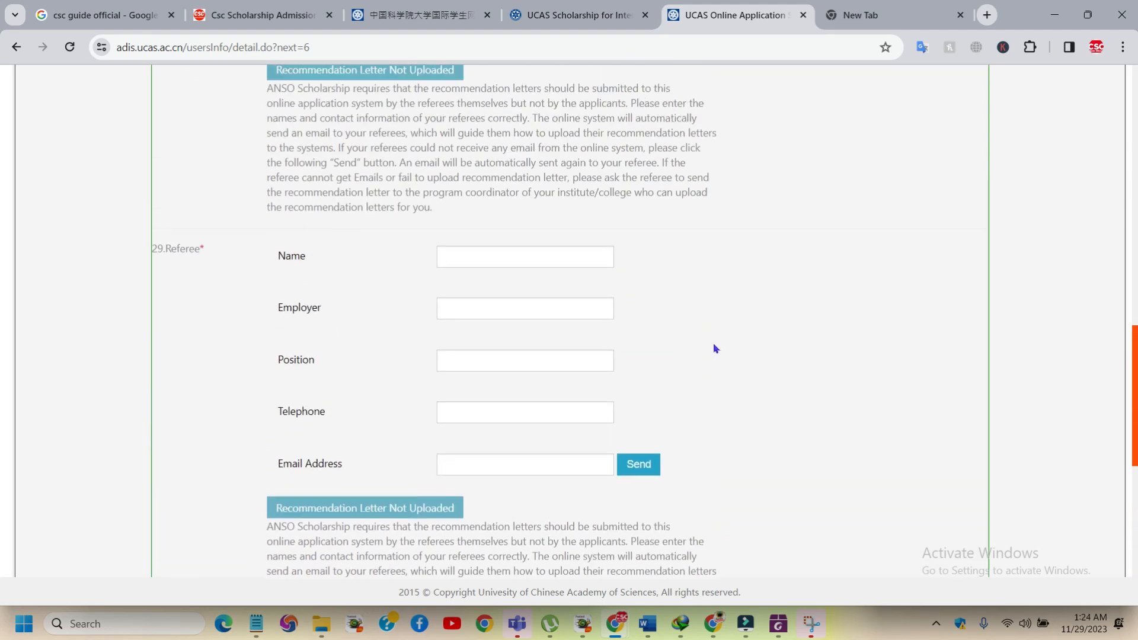
scroll(702, 320, "up", 5)
scroll(692, 361, "down", 6)
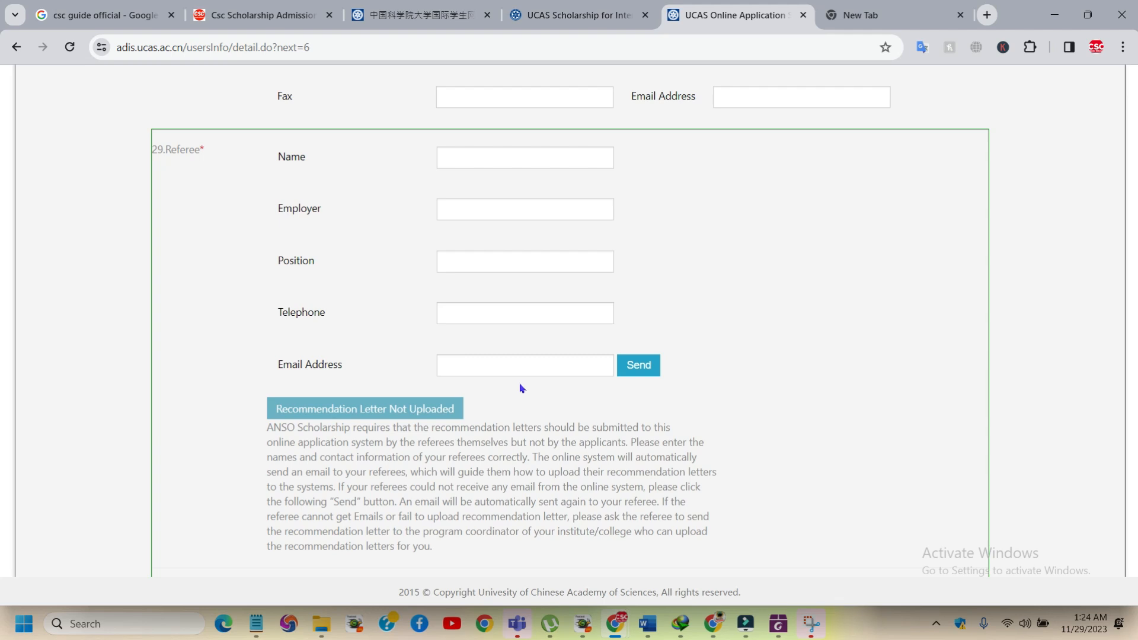
scroll(522, 385, "down", 5)
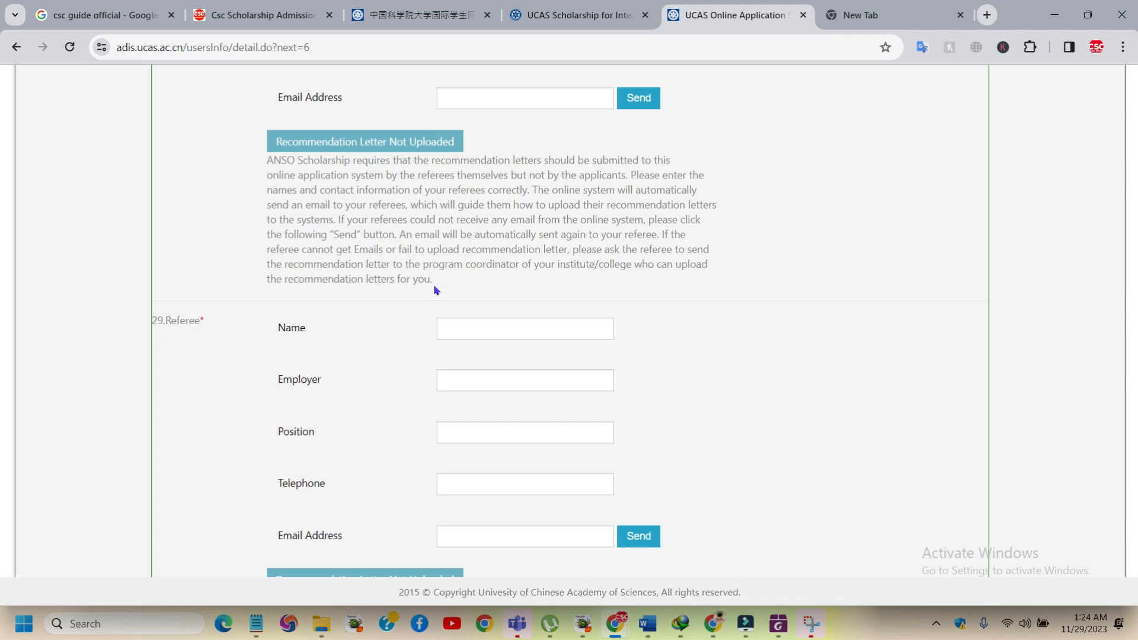
scroll(437, 290, "up", 2)
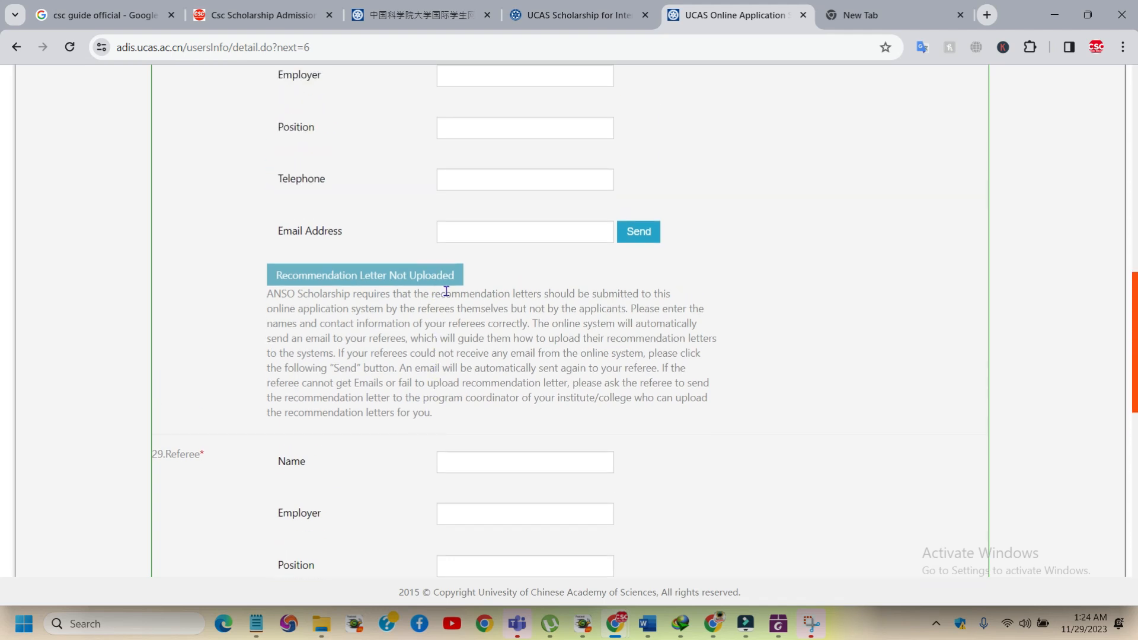
scroll(571, 361, "down", 1)
scroll(570, 184, "up", 2)
scroll(570, 184, "up", 1)
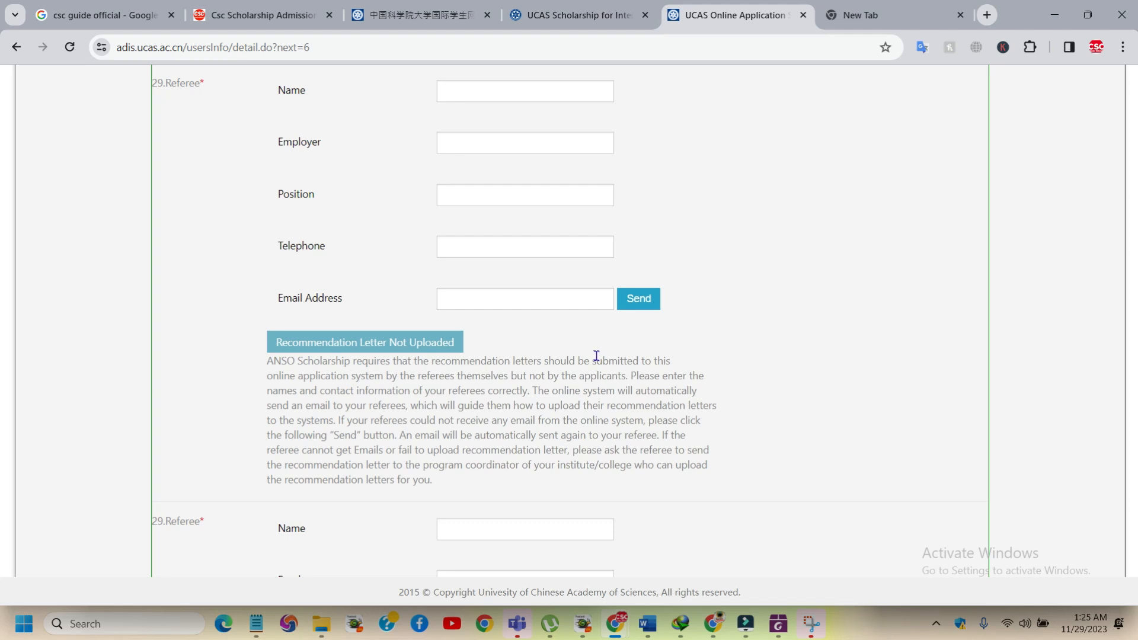
Look back over the Referee, Contact in China and Family Members items of section 6
scroll(574, 369, "down", 10)
scroll(557, 384, "up", 5)
scroll(691, 326, "up", 4)
scroll(691, 326, "up", 9)
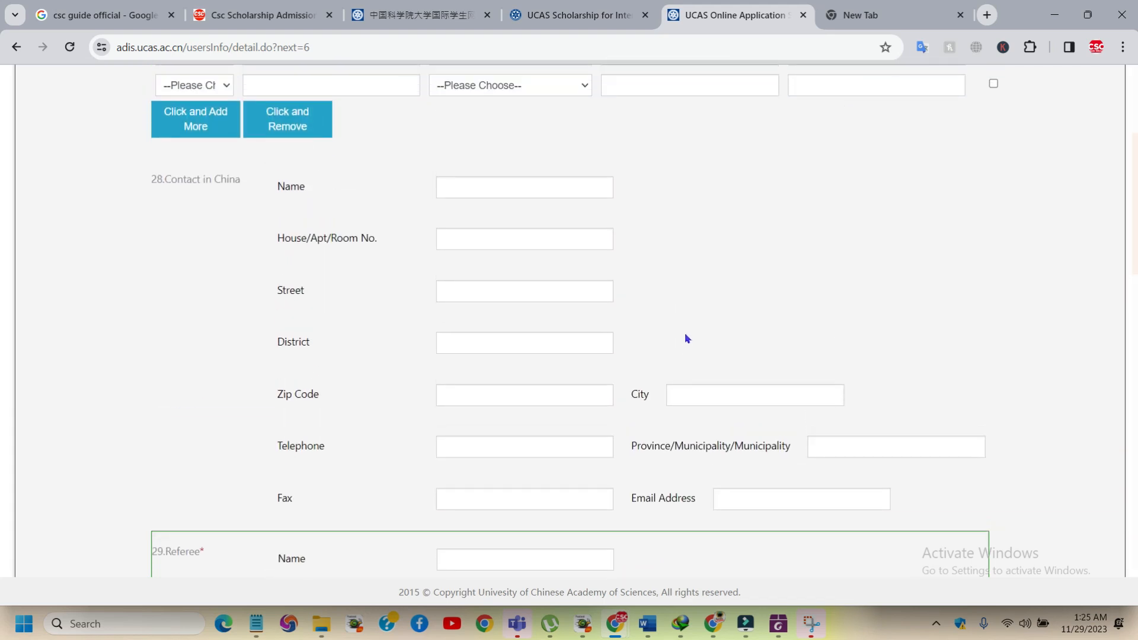
scroll(688, 332, "up", 4)
scroll(756, 372, "down", 1)
scroll(757, 372, "down", 10)
scroll(800, 334, "up", 6)
scroll(695, 101, "up", 6)
Try to open the earlier application sections, from Fund Source back through Education Background, Application preference and Contact Information to General Information
left_click(731, 211)
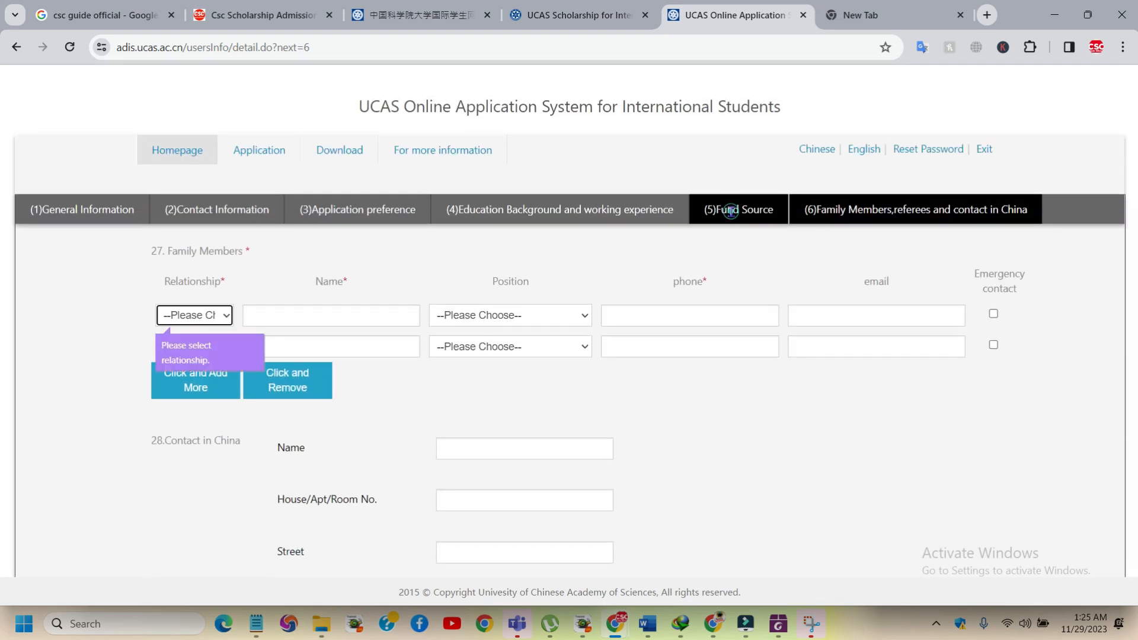
left_click(574, 209)
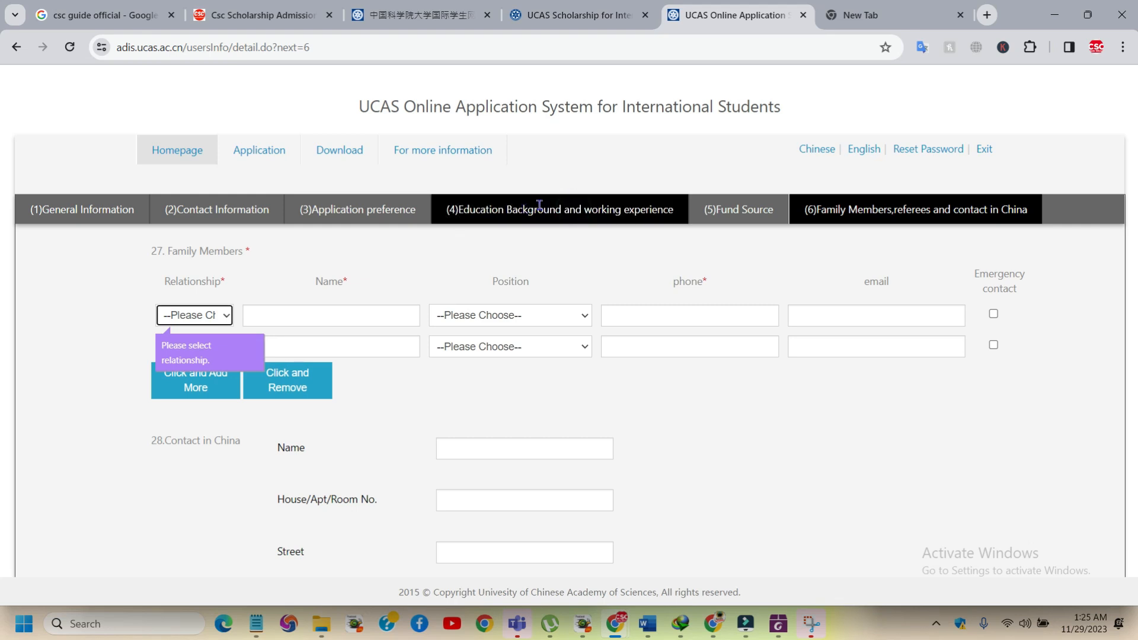
left_click(383, 209)
left_click(230, 208)
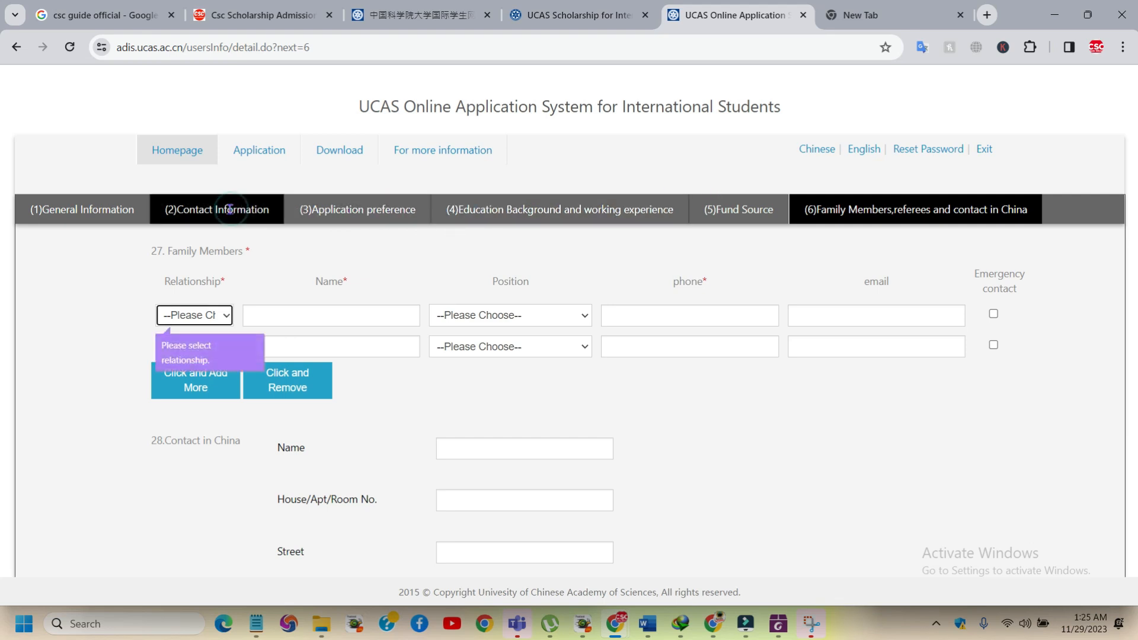
left_click(230, 207)
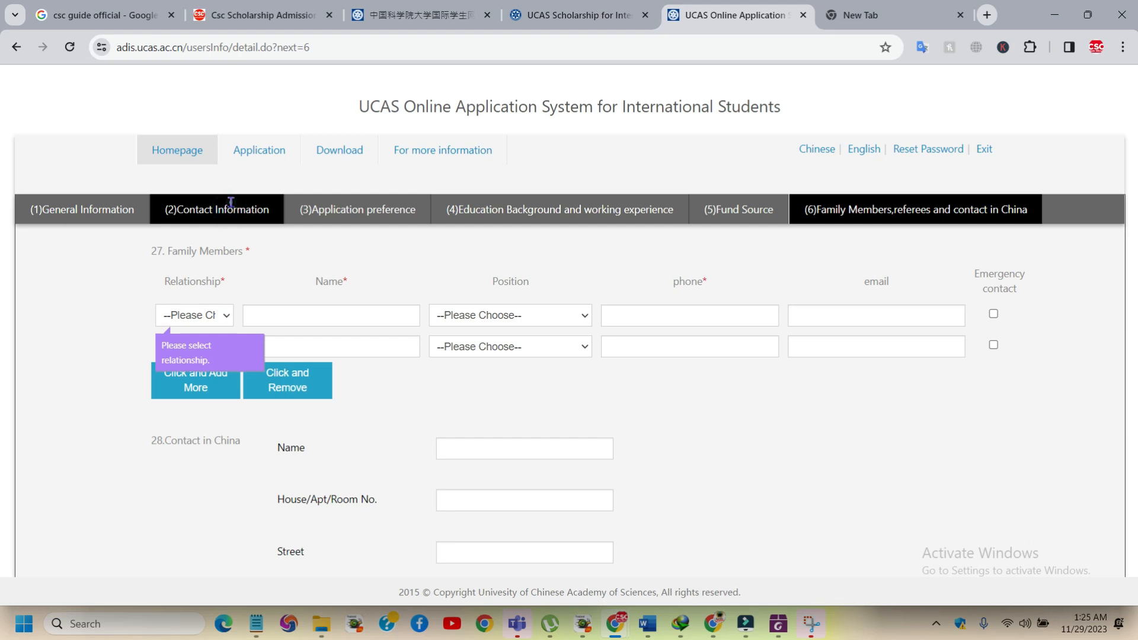
left_click(104, 211)
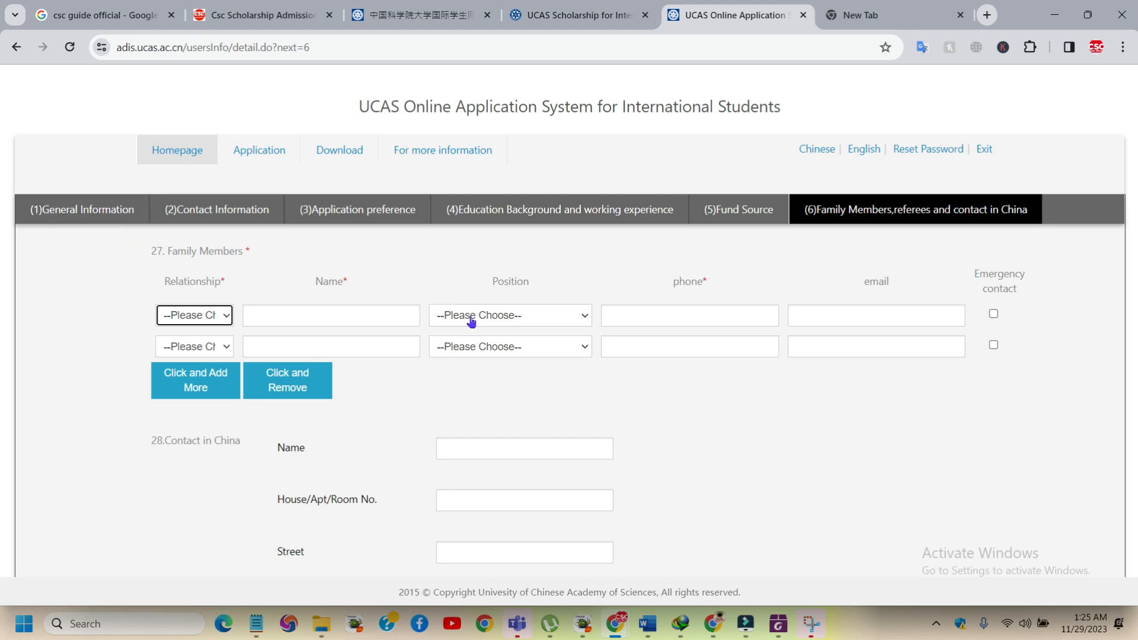
left_click(691, 389)
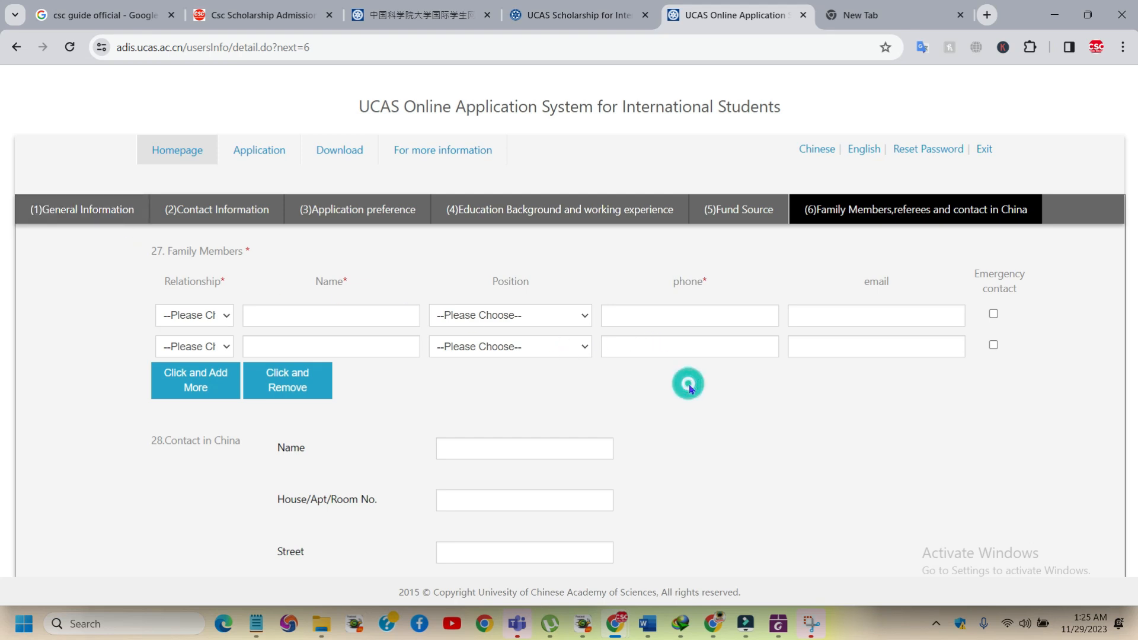